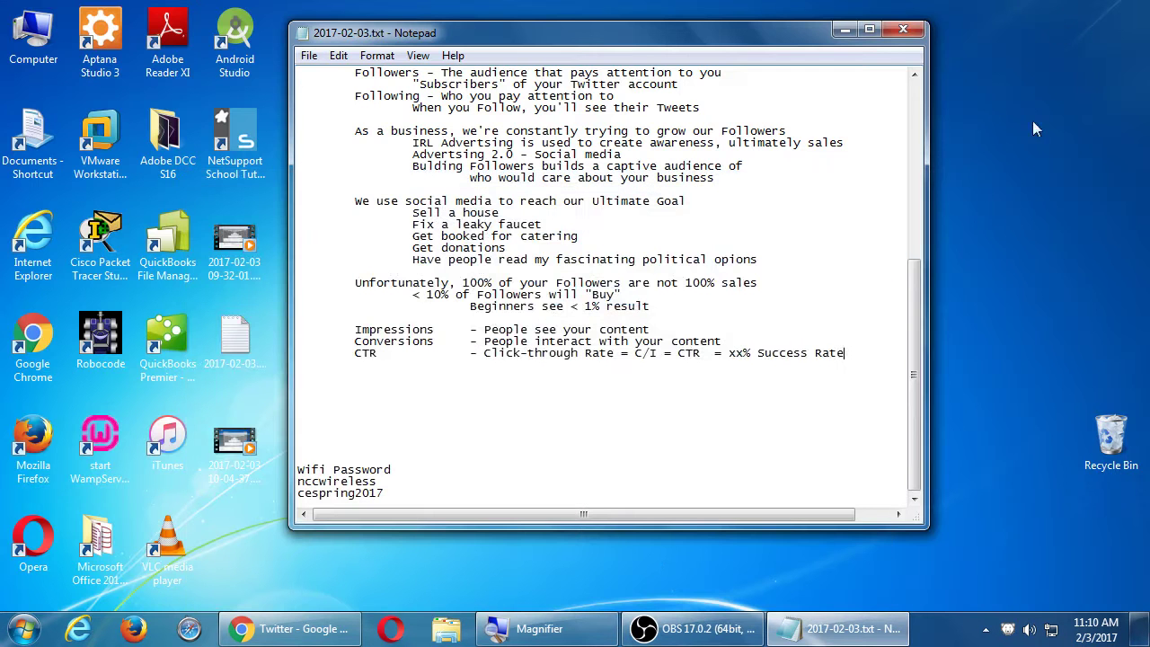
# - Bring the Twitter home timeline in Chrome in front of the Notepad notes
pyautogui.click(326, 636)
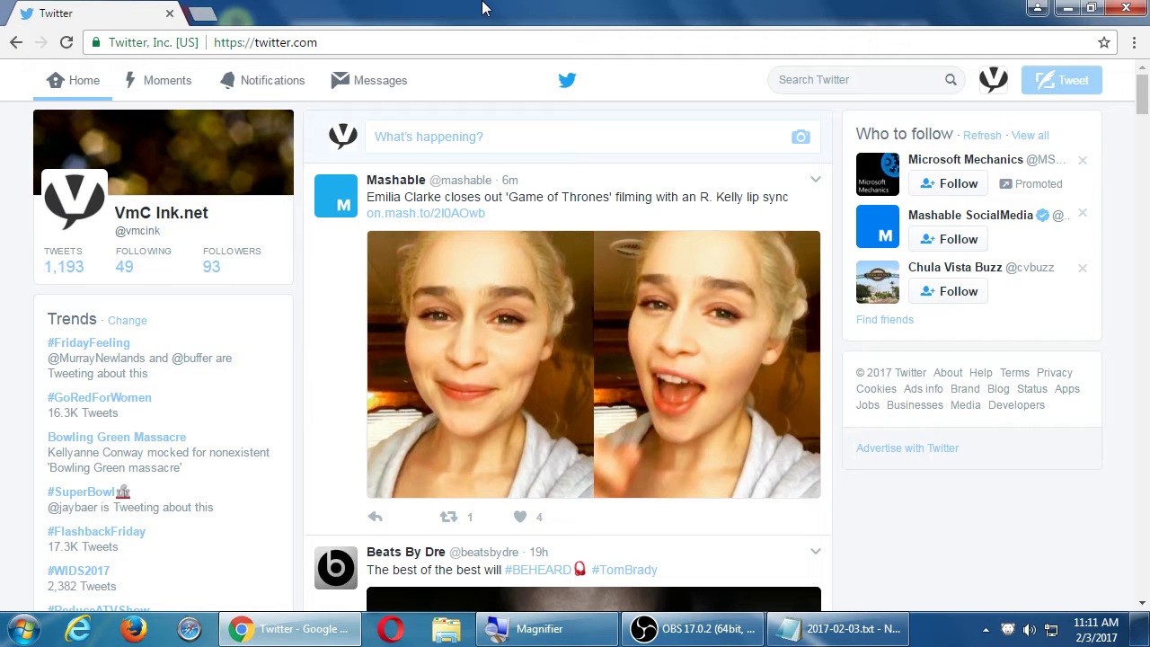
# - Open the Twitter account menu from the avatar beside the Tweet button
pyautogui.press('super+plus')
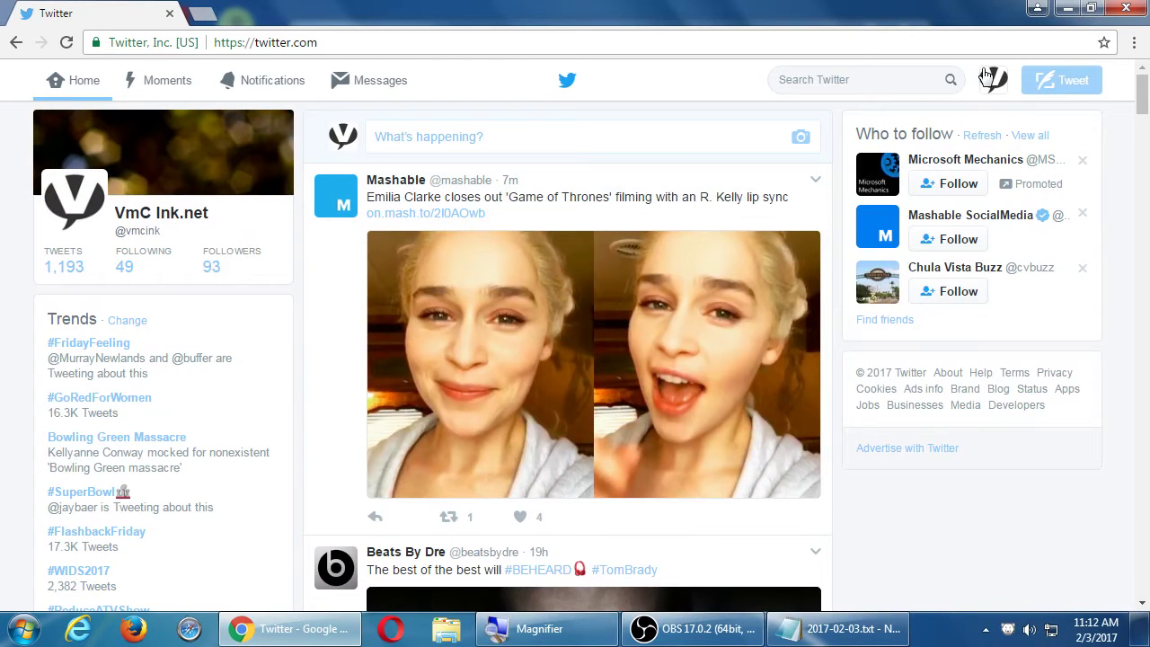
pyautogui.click(987, 75)
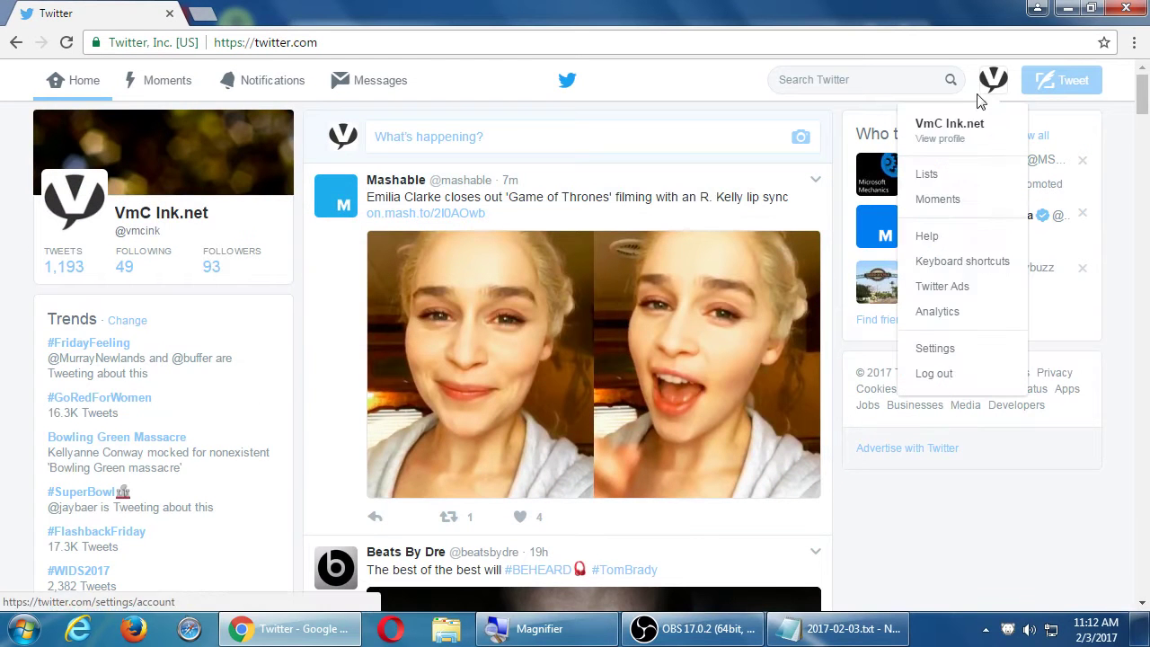
# - View the account's own profile page and scroll through its tweets
pyautogui.click(939, 125)
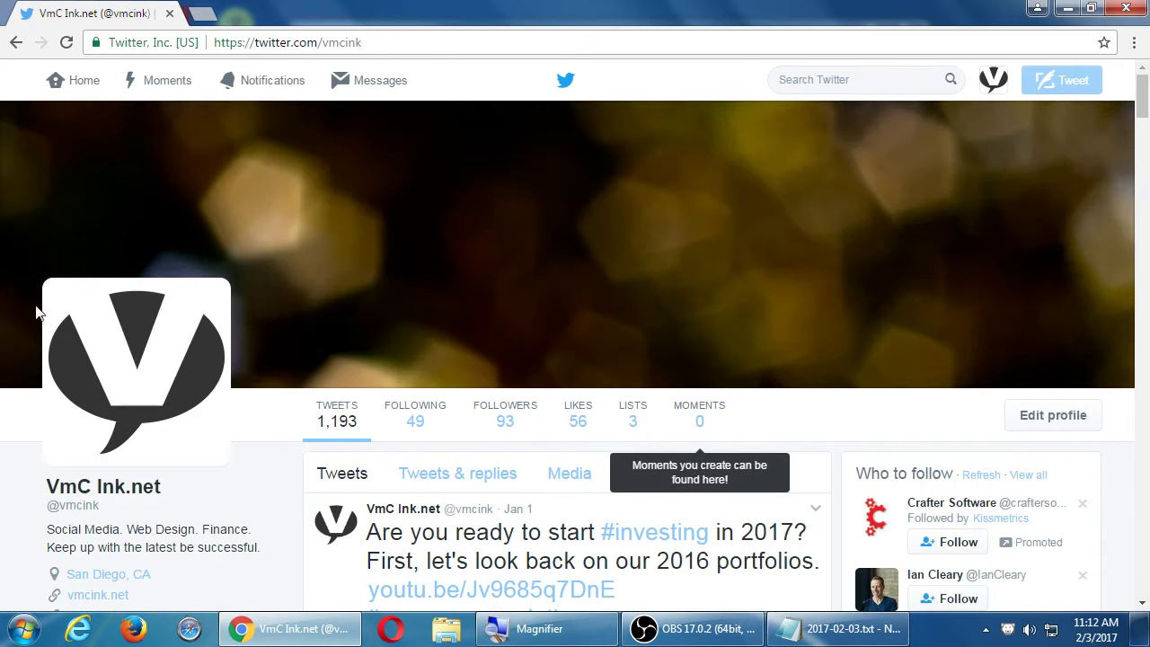
pyautogui.scroll(-2, 36, 332)
pyautogui.scroll(2, 28, 347)
# - Go back Home, reopen the profile from the account menu, then bring the notes forward
pyautogui.click(81, 83)
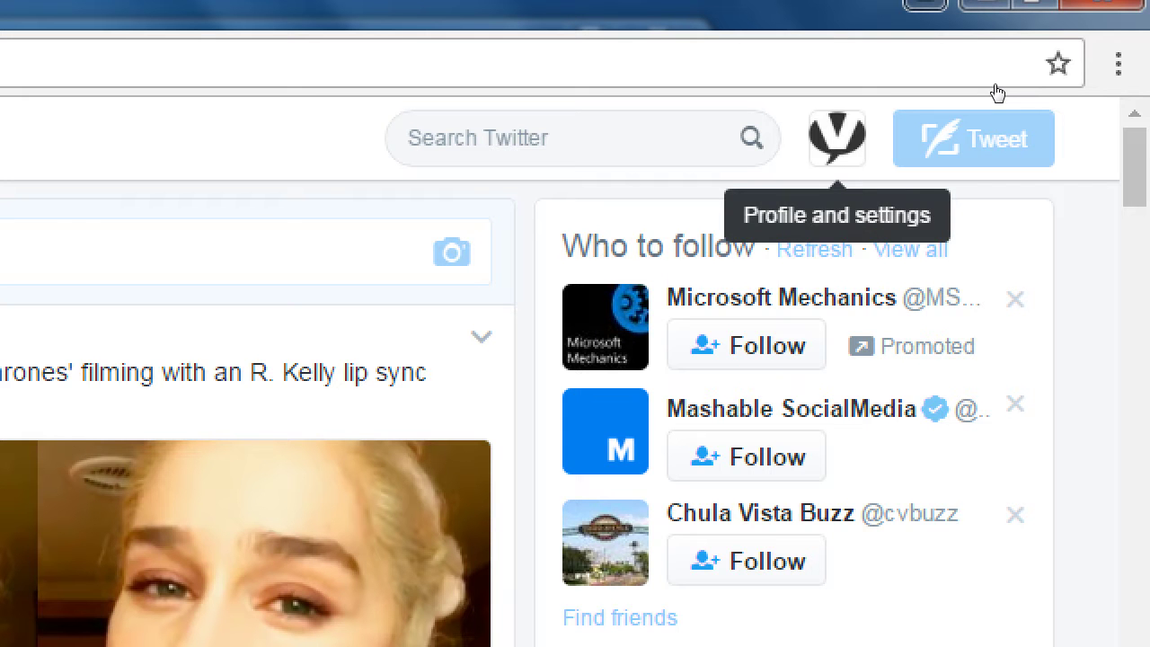
pyautogui.press('Return')
pyautogui.press('Down')
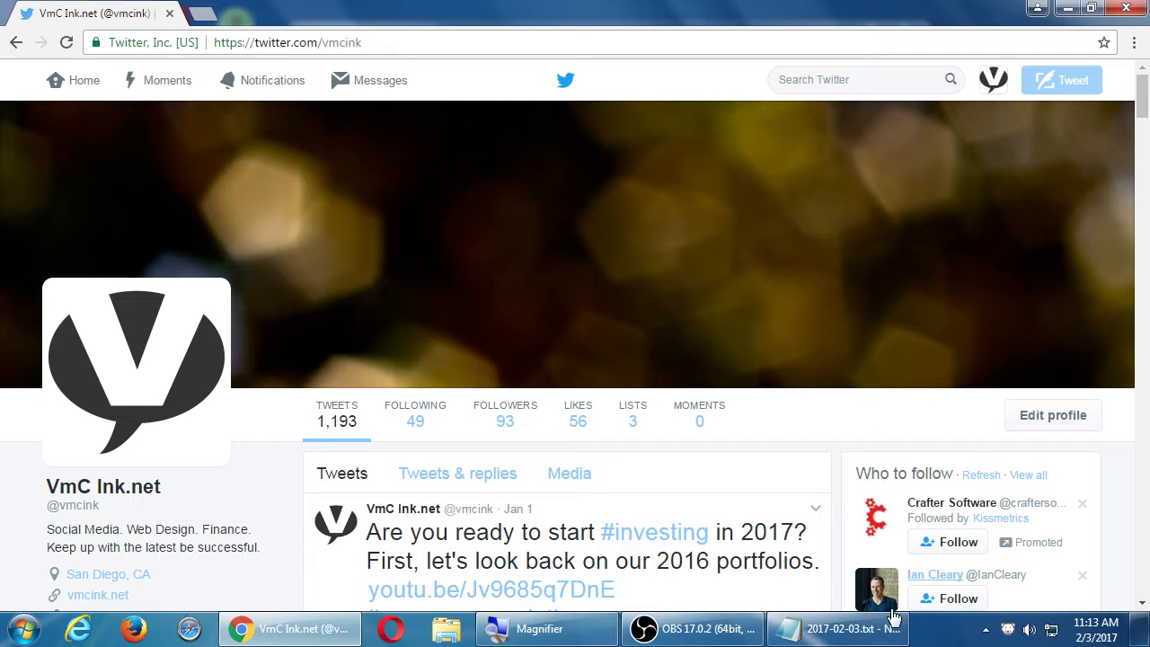
pyautogui.click(872, 633)
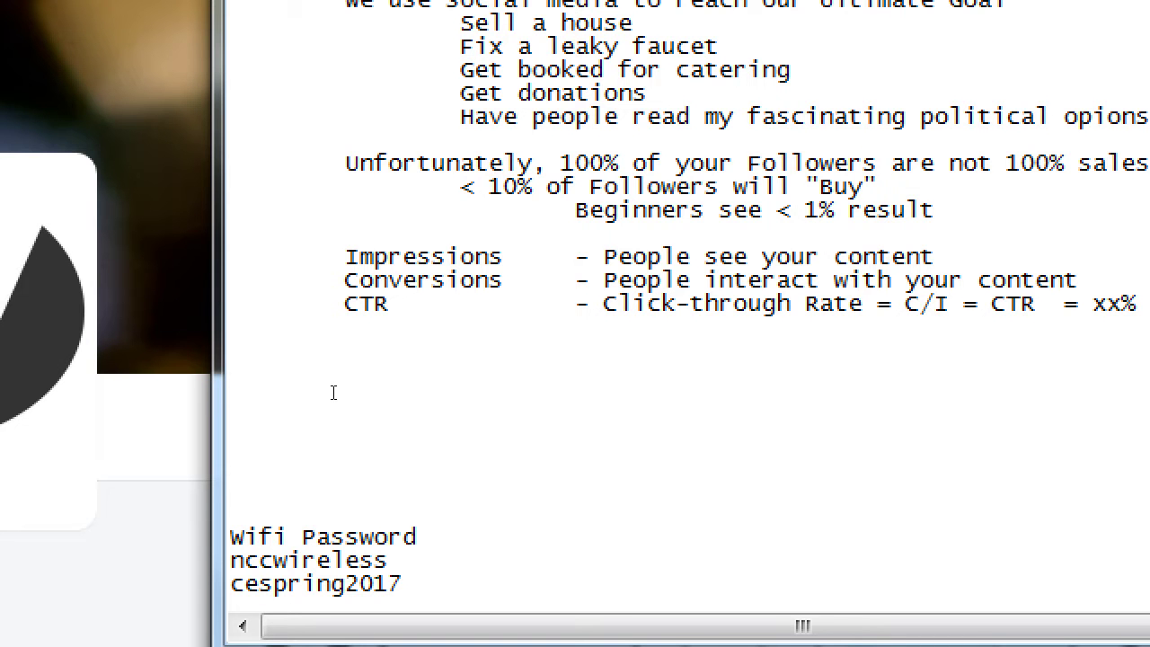
# - Type the 'Tips to get Followers:' heading with an indented '1. Complete you profile' tip
pyautogui.write('Tips to get')
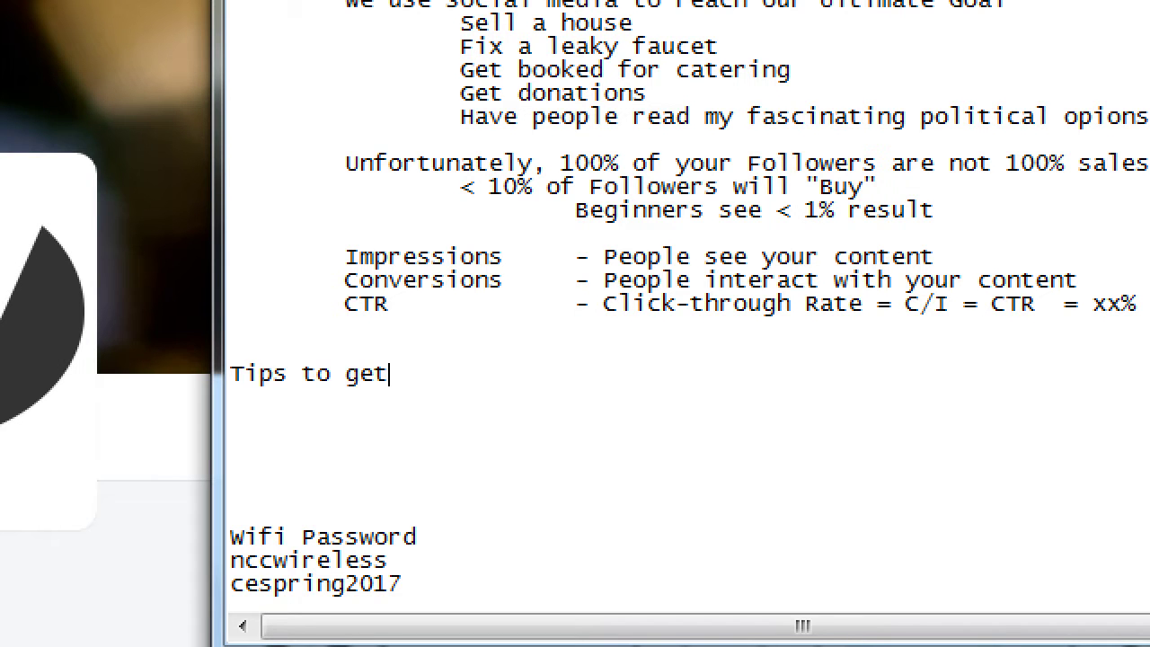
pyautogui.press('Return')
pyautogui.write('Fo')
pyautogui.press('BackSpace')
pyautogui.press('BackSpace')
pyautogui.press('BackSpace')
pyautogui.write('Followers:')
pyautogui.press('Return')
pyautogui.press('Tab')
pyautogui.press('Tab')
pyautogui.write('1. Comp')
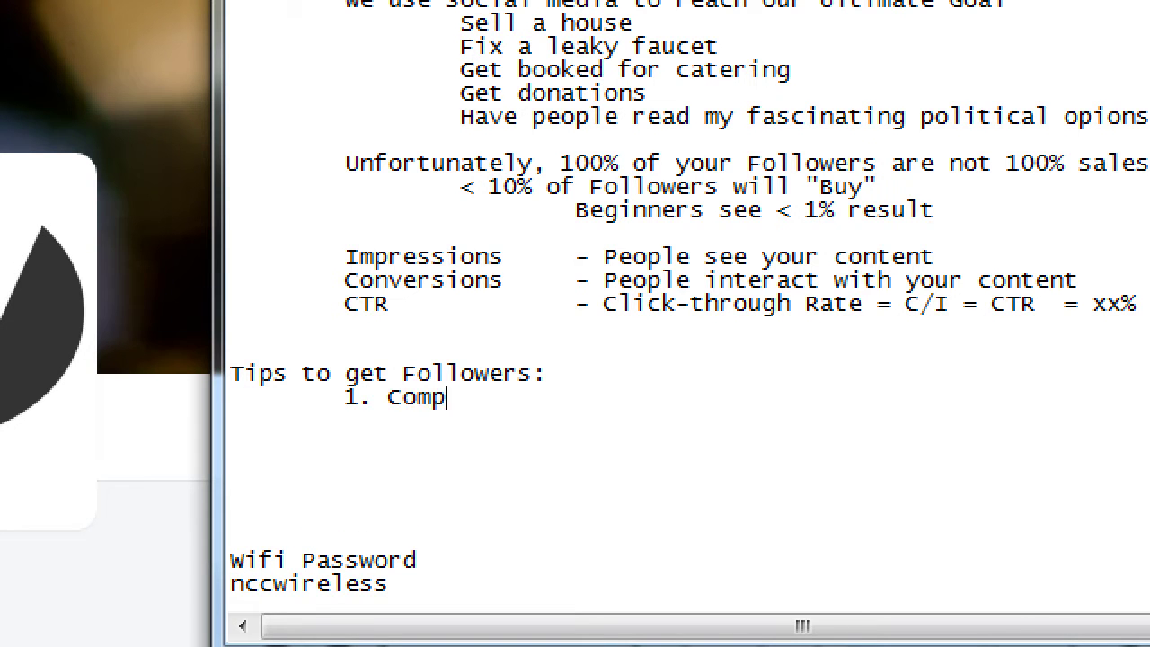
pyautogui.write('lete you ')
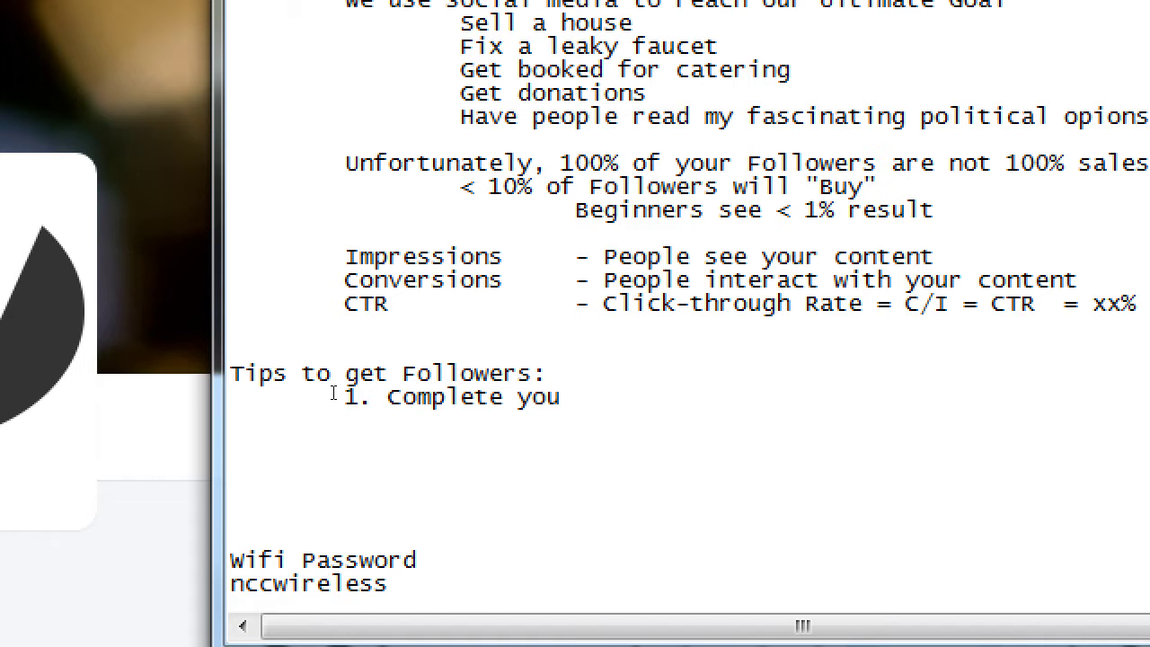
pyautogui.write('profile')
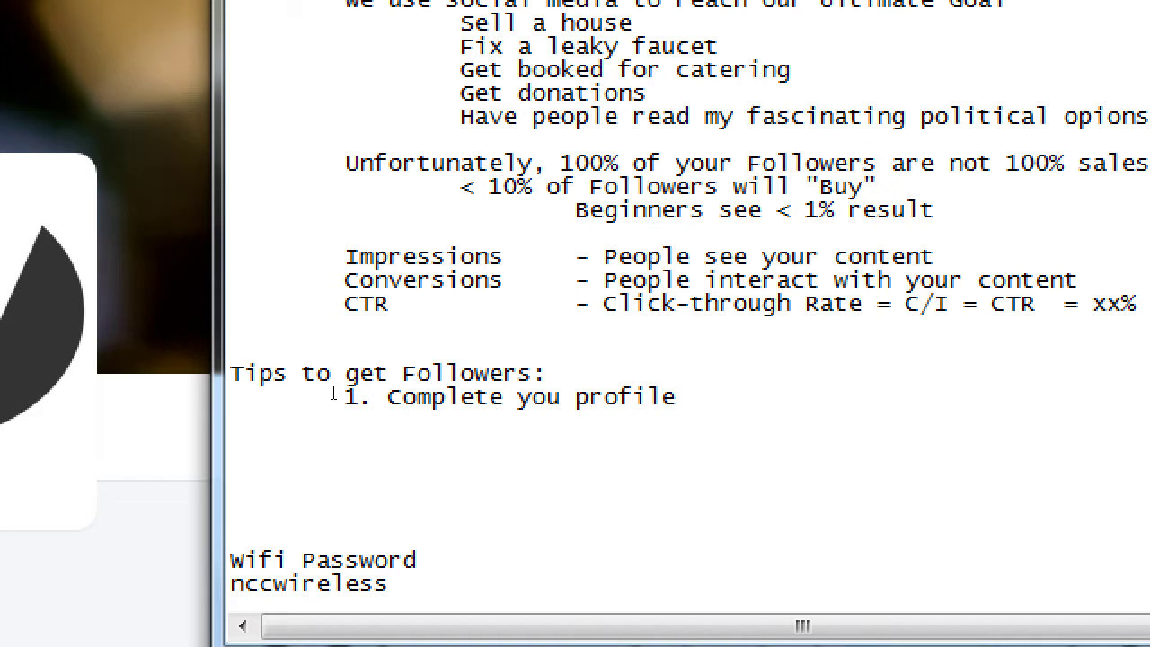
# - Add the further-indented line 'Fill in Biography, account icon, top graphic' below the tip
pyautogui.press('Return')
pyautogui.press('Tab')
pyautogui.press('Tab')
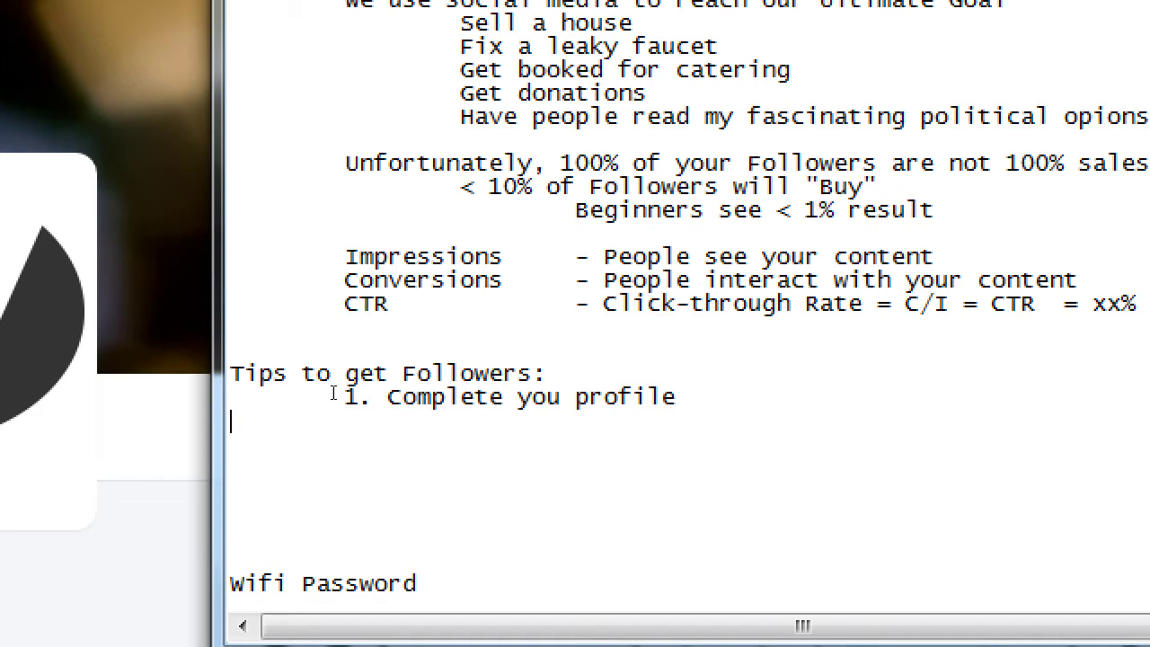
pyautogui.write('Fill in Biography')
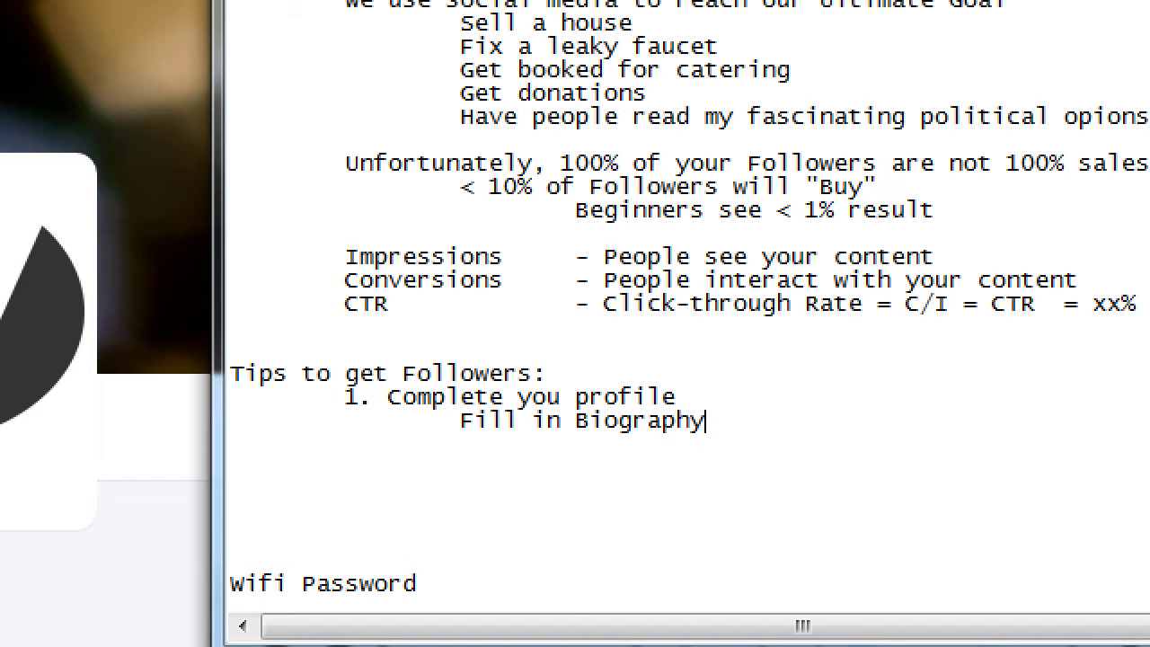
pyautogui.write(', account ico')
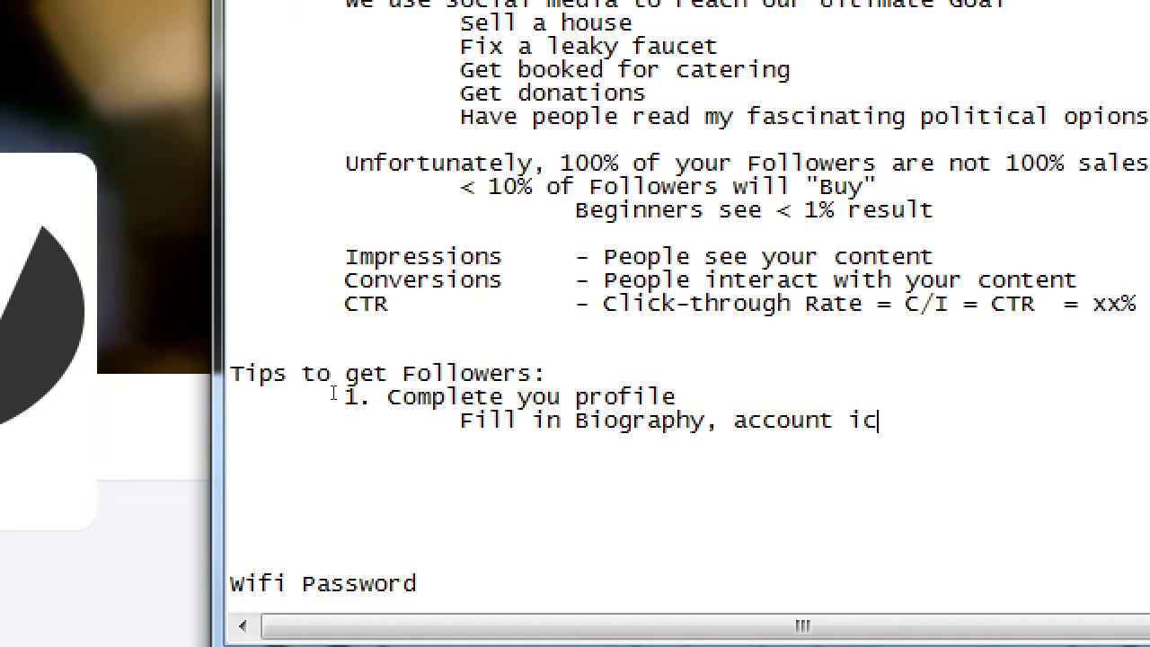
pyautogui.write('n, top graphic')
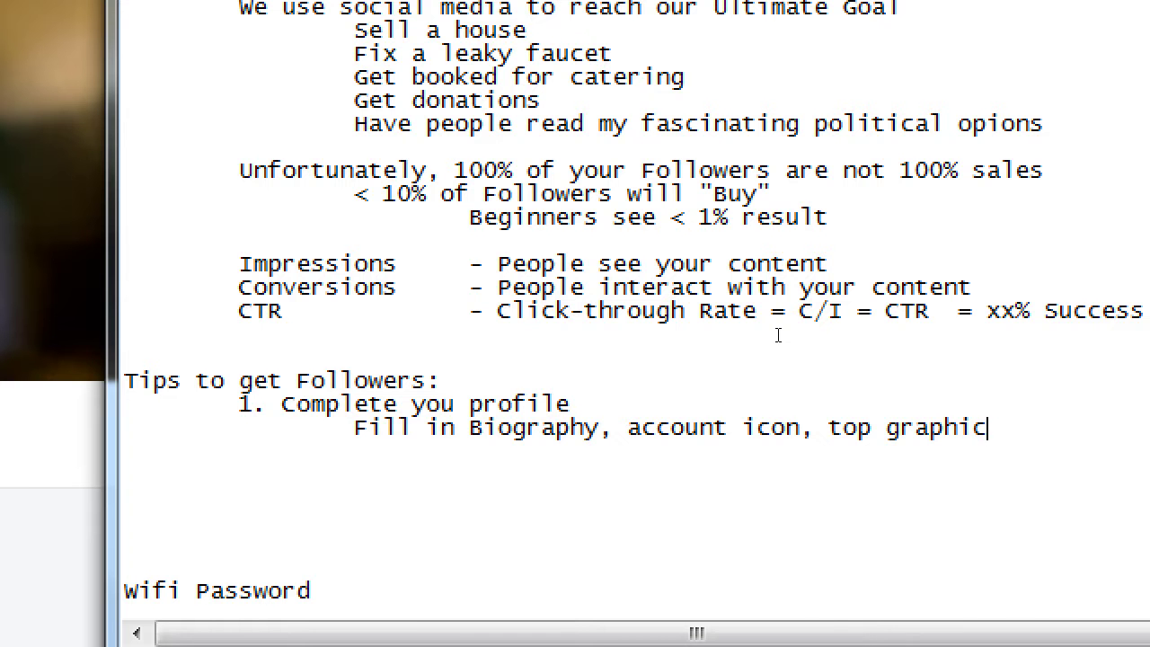
pyautogui.press('super+minus')
# - Put the Twitter profile into edit mode, then bring the Notepad notes back in front
pyautogui.click(46, 420)
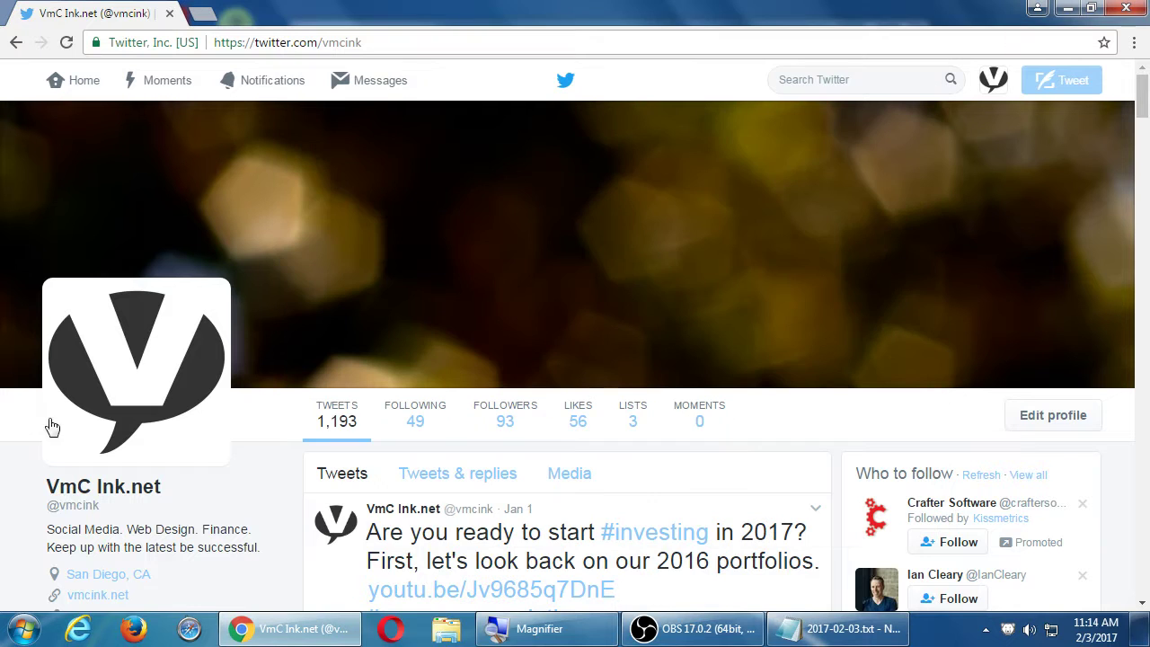
pyautogui.click(1035, 426)
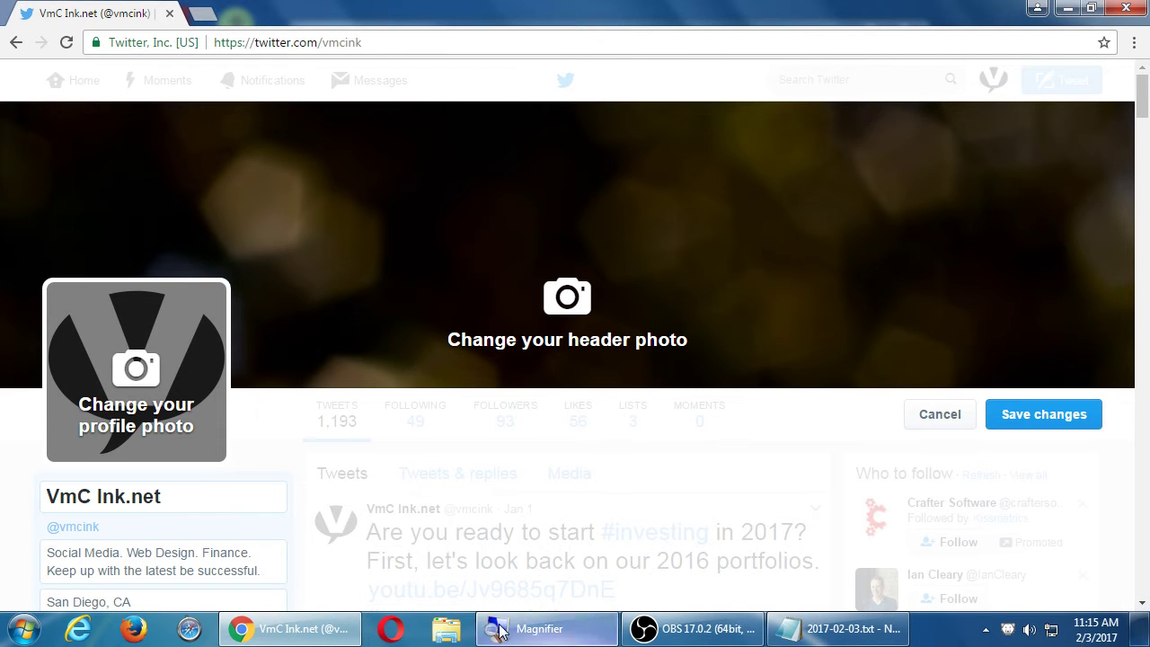
pyautogui.click(805, 620)
# - Add the indented detail line 'Profile Graphic (Square) 600px' under the profile tip
pyautogui.press('super+plus')
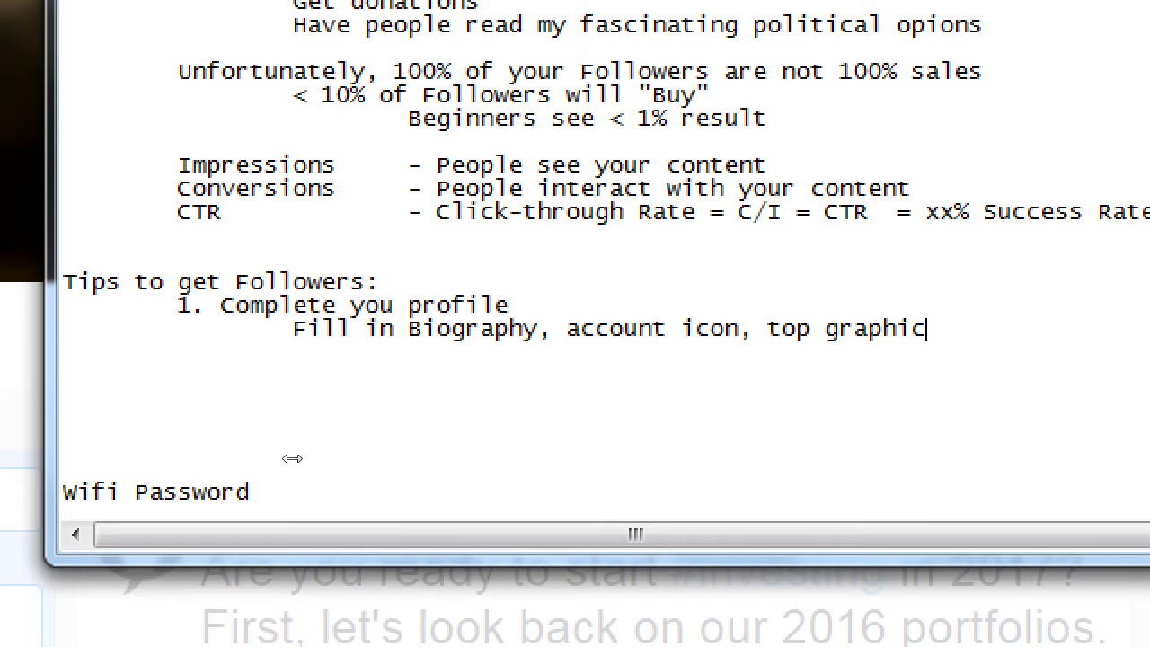
pyautogui.press('Return')
pyautogui.press('Tab')
pyautogui.press('Tab')
pyautogui.write('Profile Graphic')
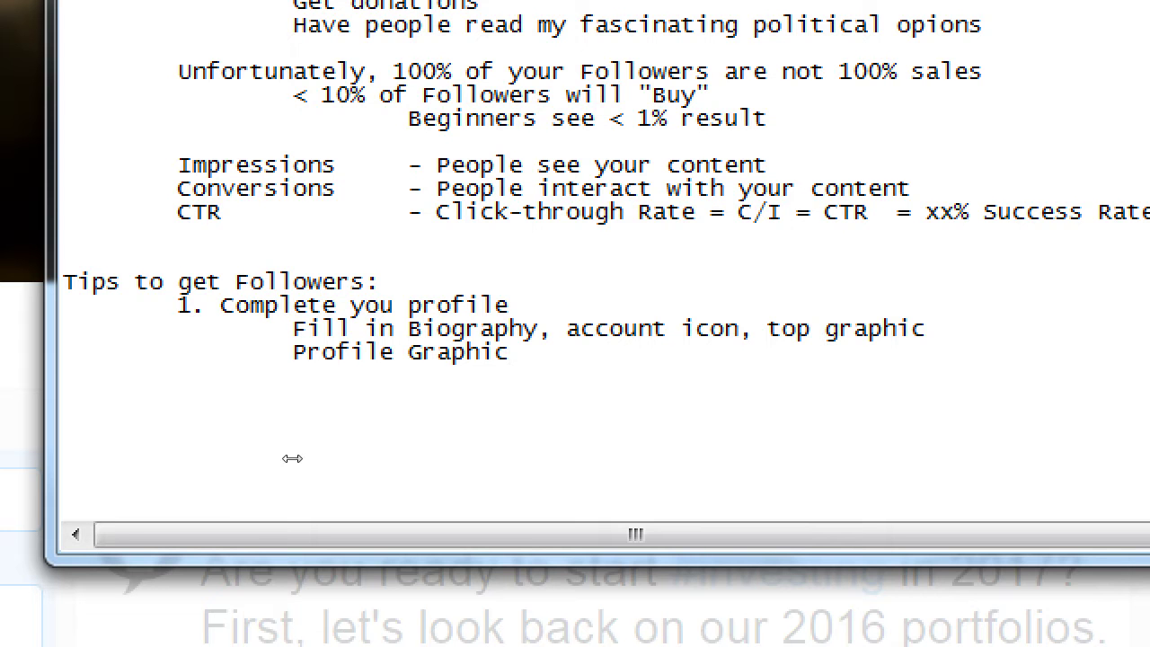
pyautogui.write(' (')
pyautogui.press('BackSpace')
pyautogui.write('(Square) 600px')
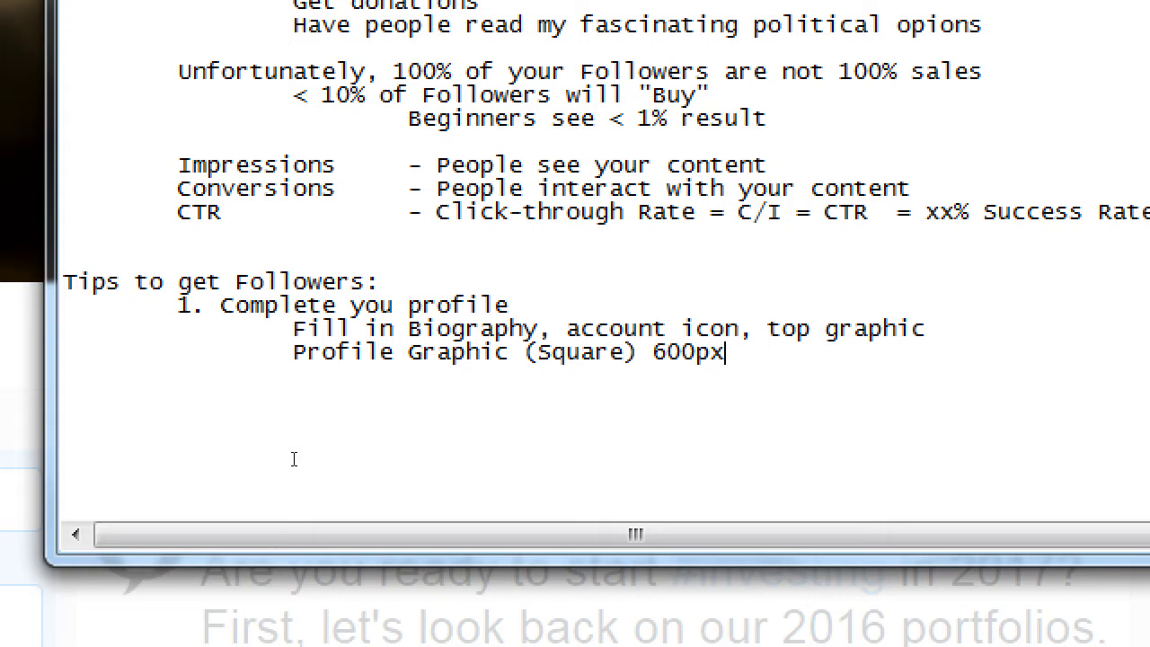
# - Add a 'Header Graphic' detail line with size 1500 x 600px below it
pyautogui.press('Return')
pyautogui.press('Tab')
pyautogui.press('Tab')
pyautogui.hotkey('alt', 'Tab')
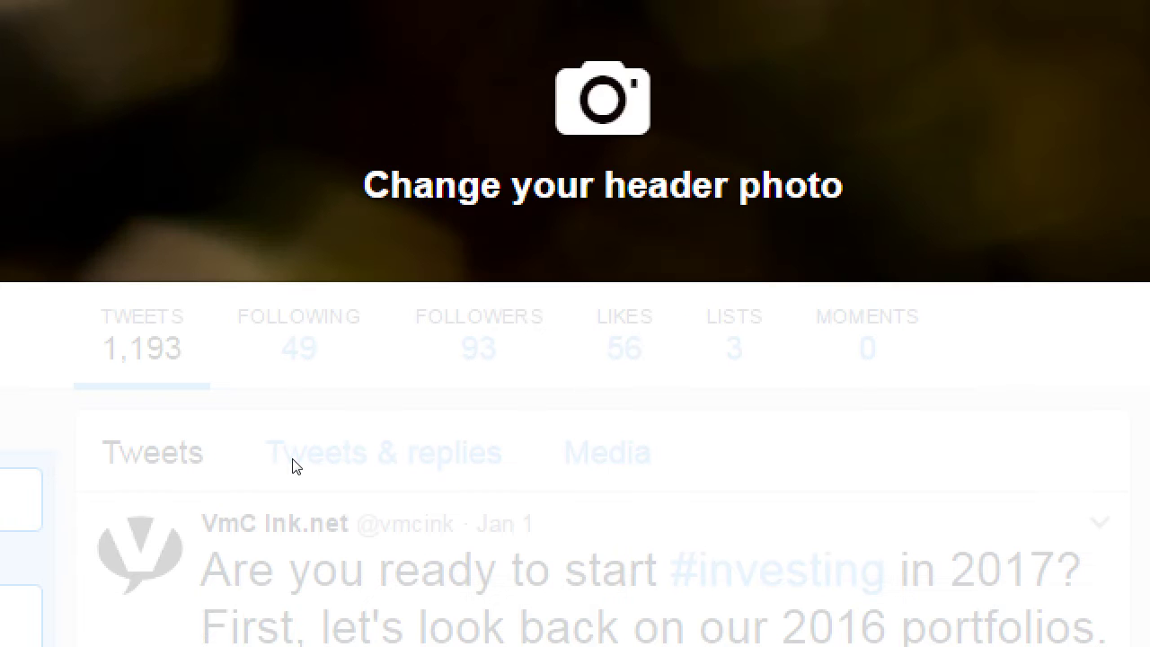
pyautogui.hotkey('alt', 'Tab')
pyautogui.write('Header Grap')
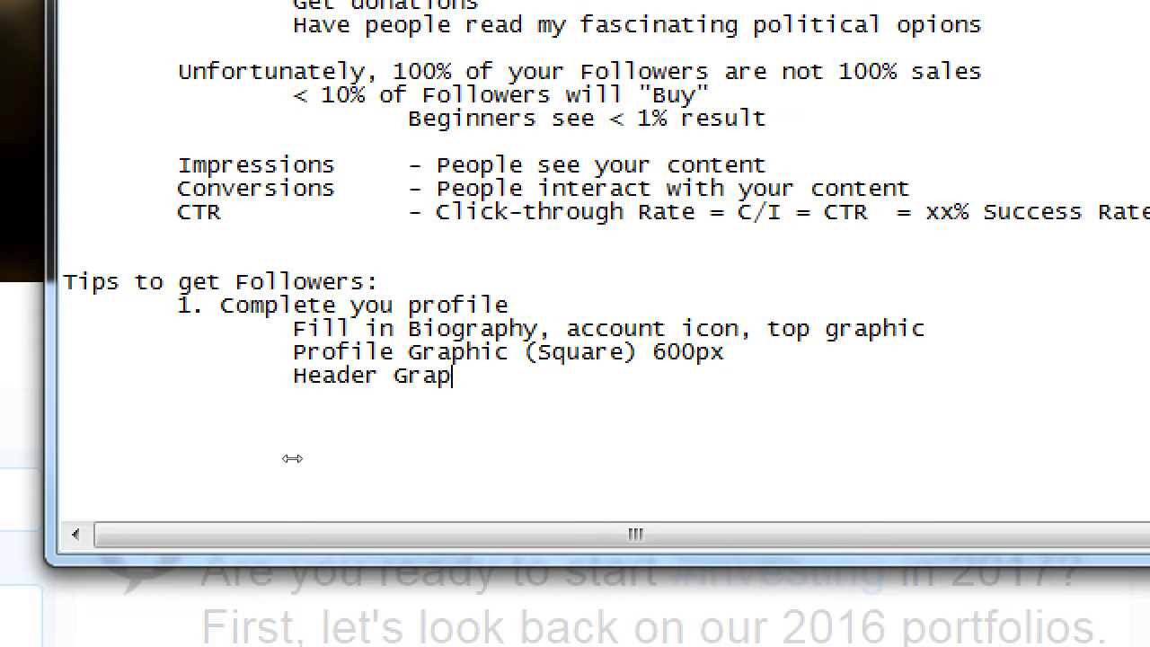
pyautogui.write('hic (Recat')
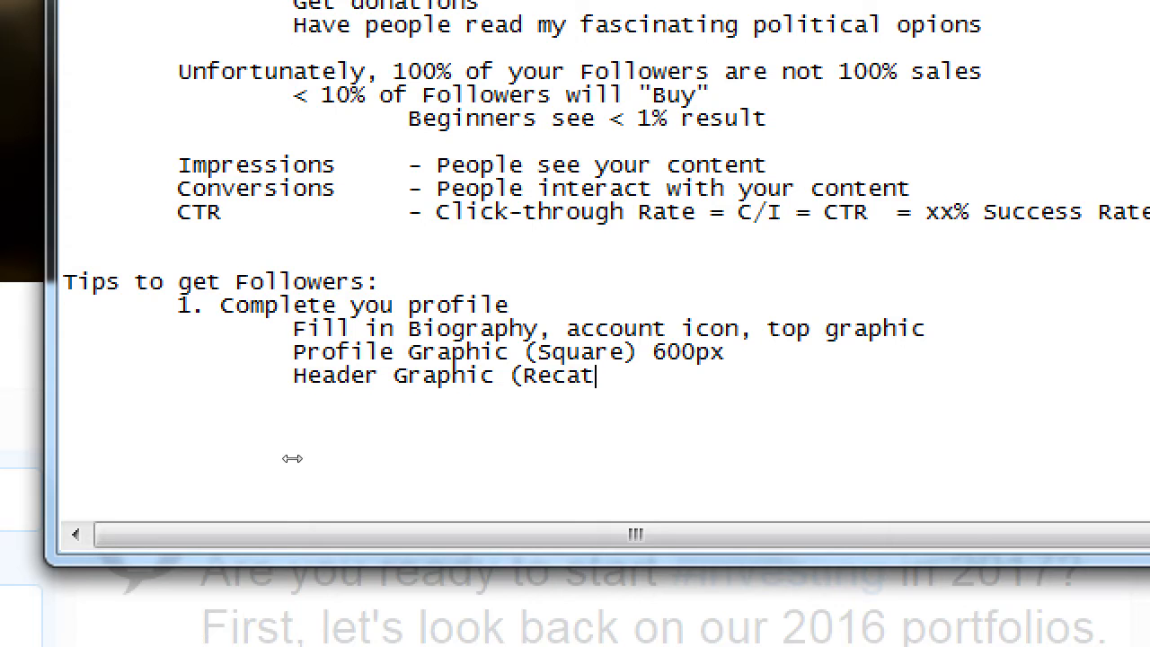
pyautogui.press('BackSpace')
pyautogui.press('BackSpace')
pyautogui.write('tabnel) 1500')
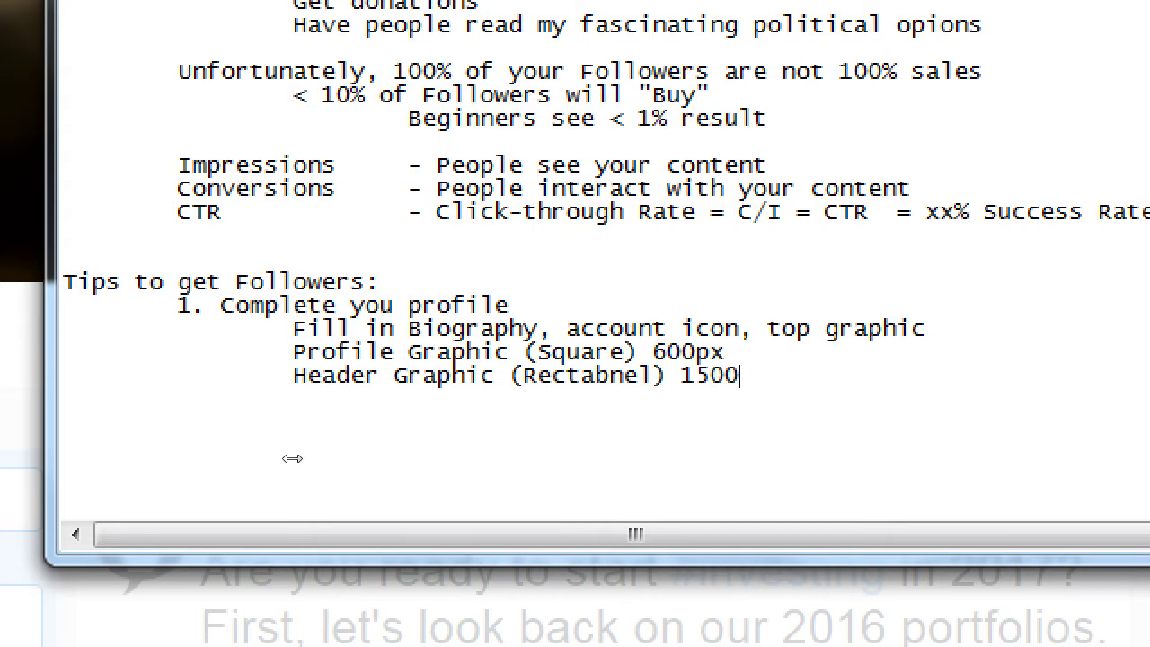
pyautogui.write(' x 600px')
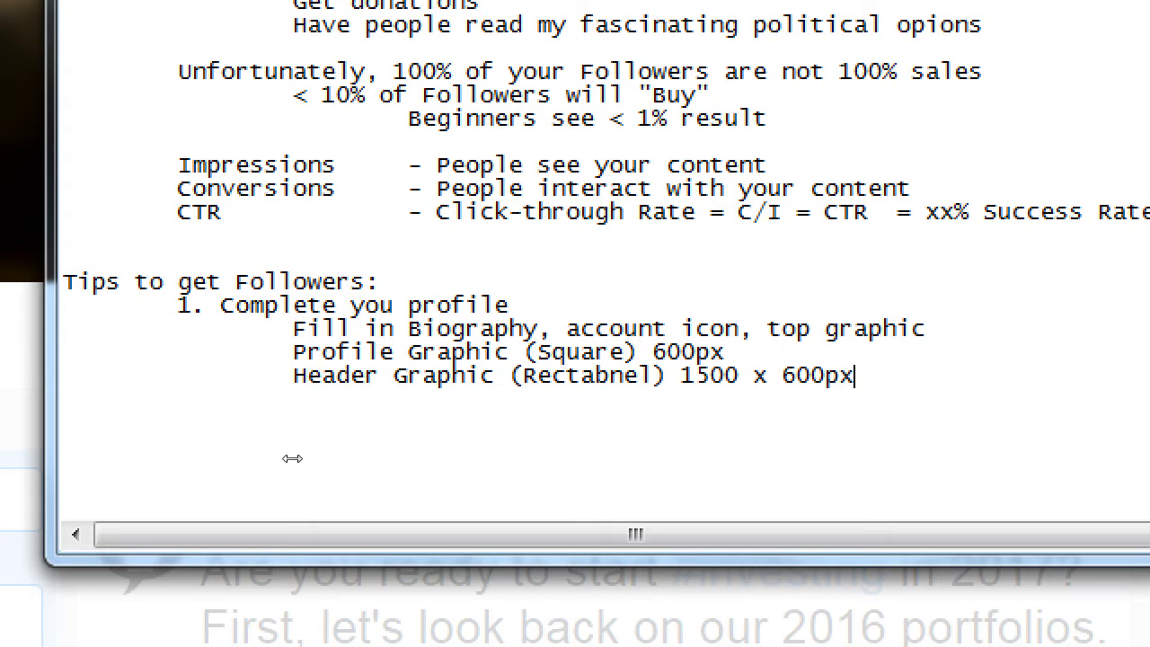
pyautogui.hotkey('ctrl', 'shift', 'Left')
pyautogui.hotkey('ctrl', 'shift', 'Left')
pyautogui.hotkey('ctrl', 'shift', 'Left')
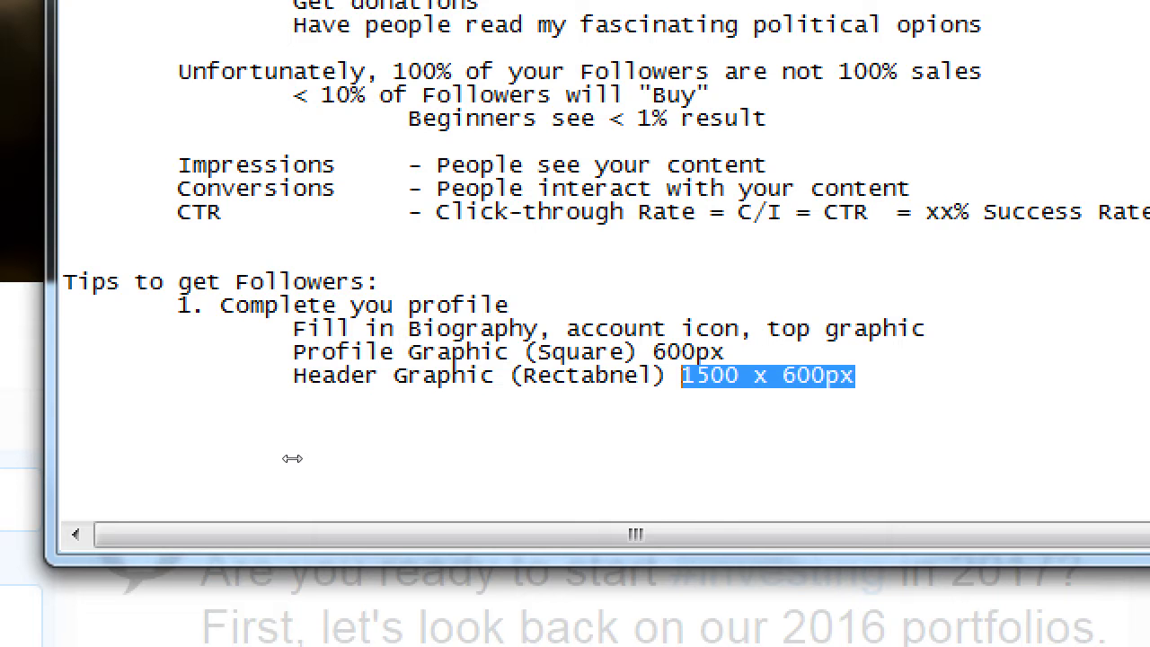
pyautogui.press('End')
pyautogui.press('Return')
pyautogui.press('Tab')
pyautogui.press('Tab')
pyautogui.press('Tab')
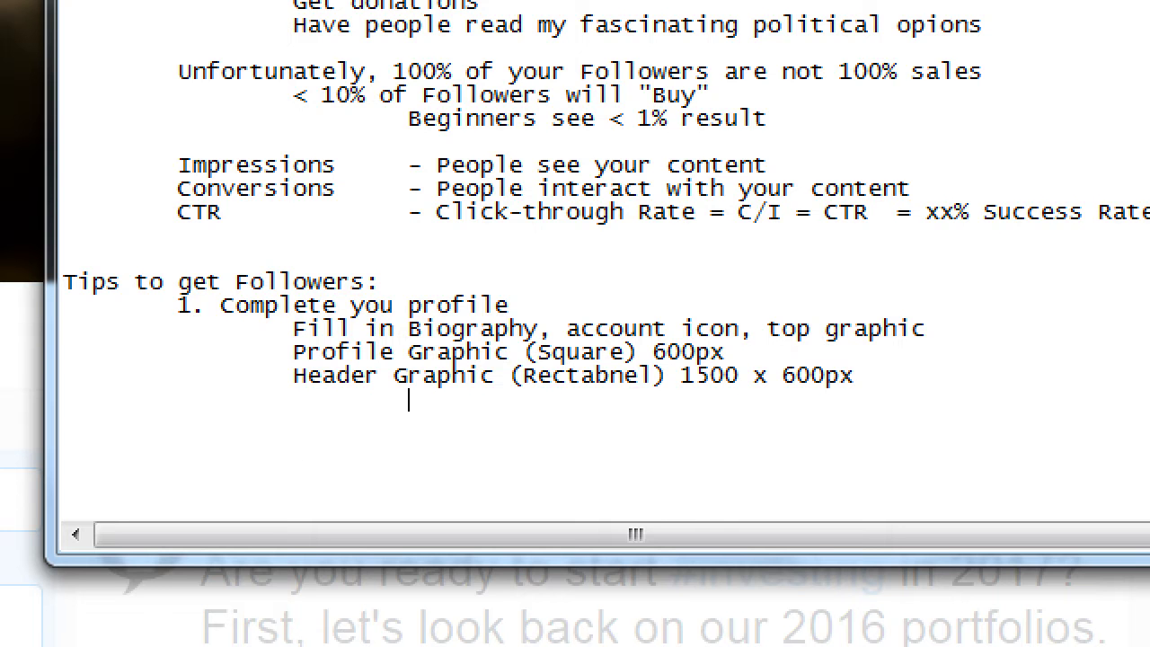
pyautogui.write('Graphic')
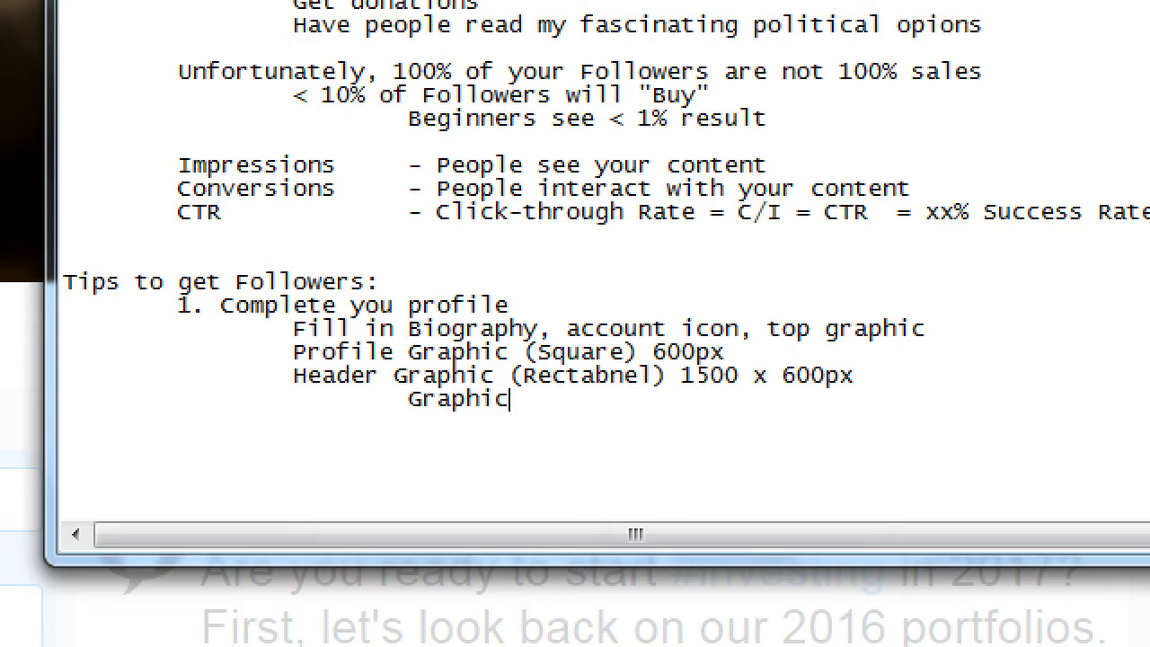
pyautogui.write(' editing s')
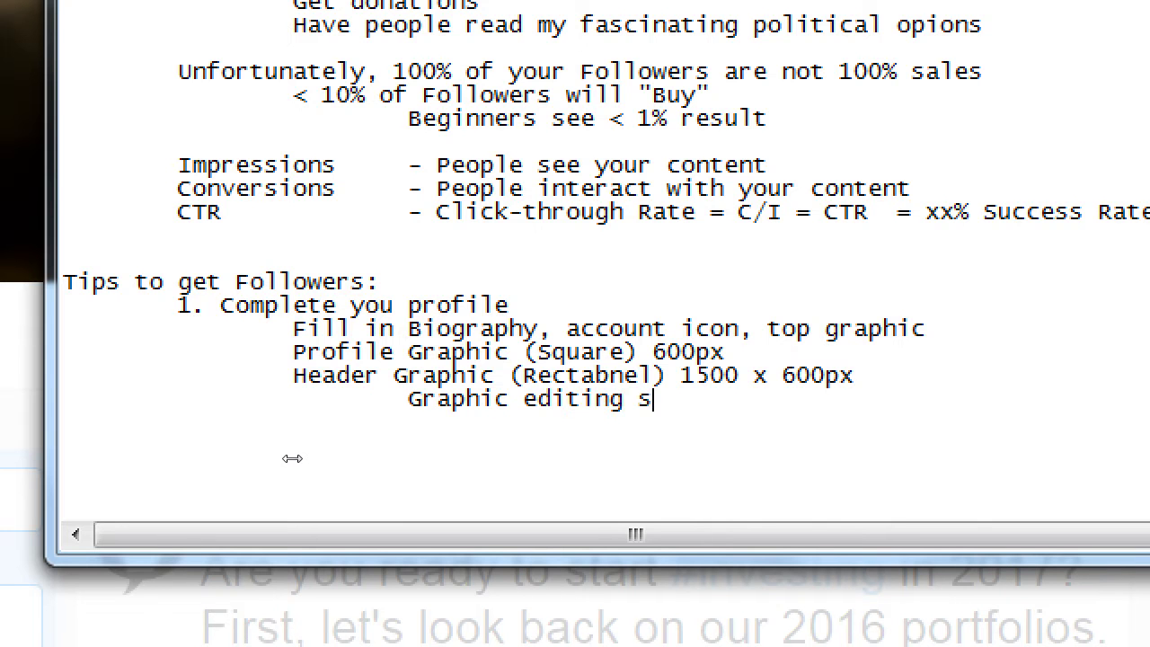
pyautogui.write('oftware: Photo')
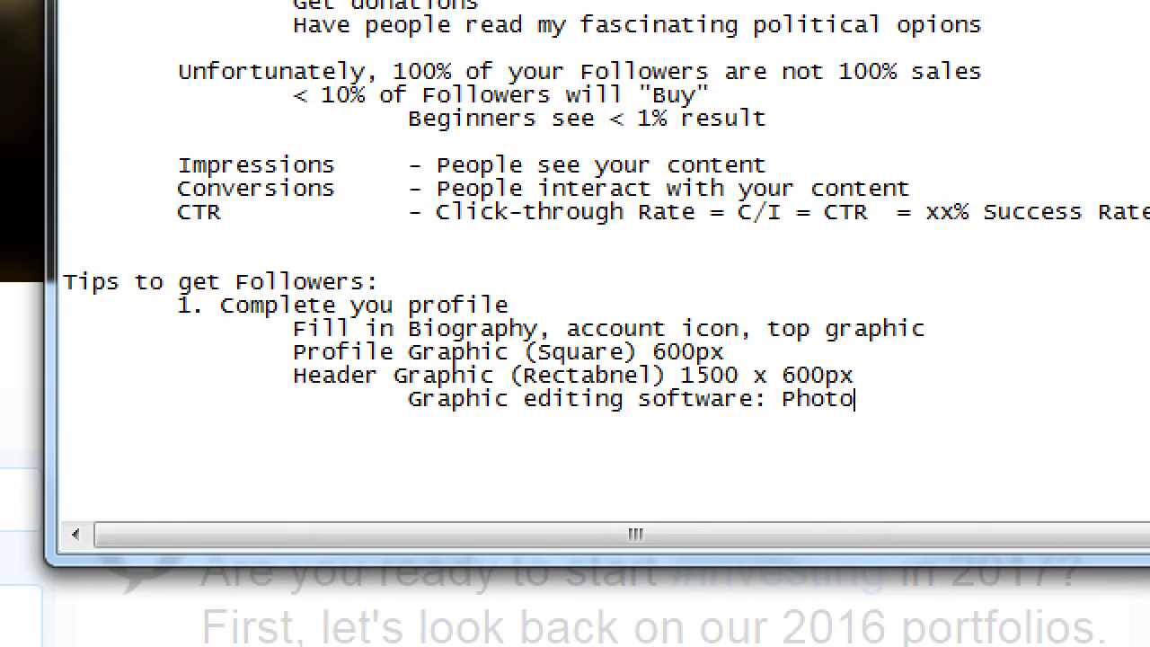
pyautogui.write('shop')
pyautogui.press('Return')
pyautogui.press('Tab')
pyautogui.press('Tab')
pyautogui.press('Tab')
pyautogui.press('Tab')
pyautogui.press('Tab')
pyautogui.press('Tab')
pyautogui.write('http:')
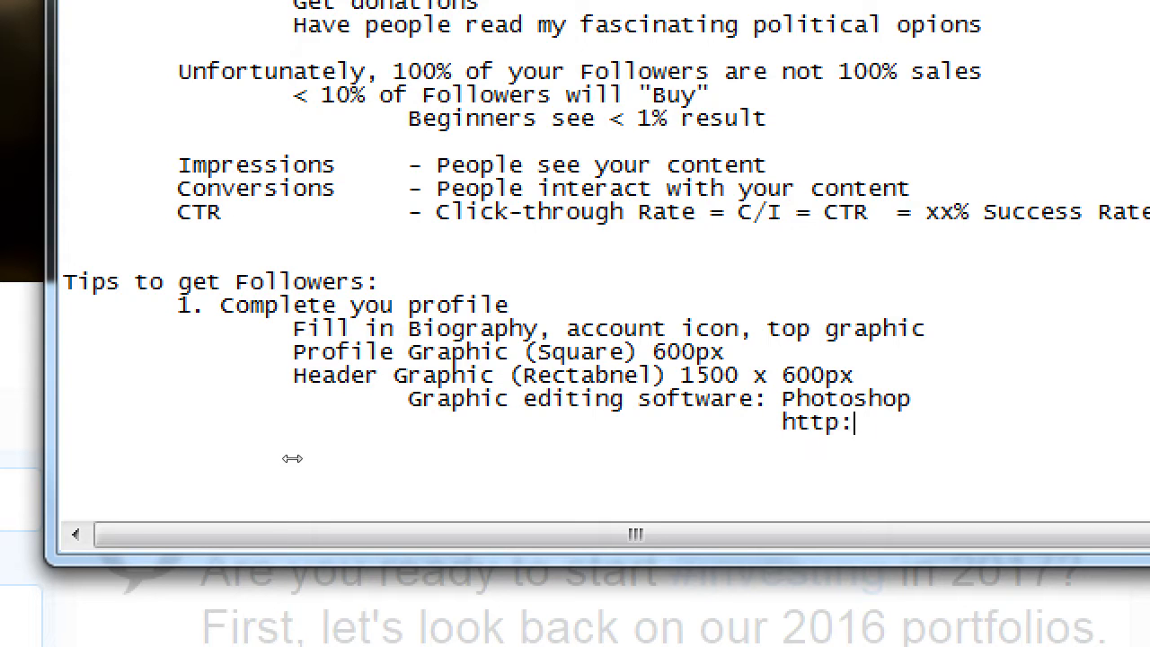
pyautogui.write('//pixlr.co')
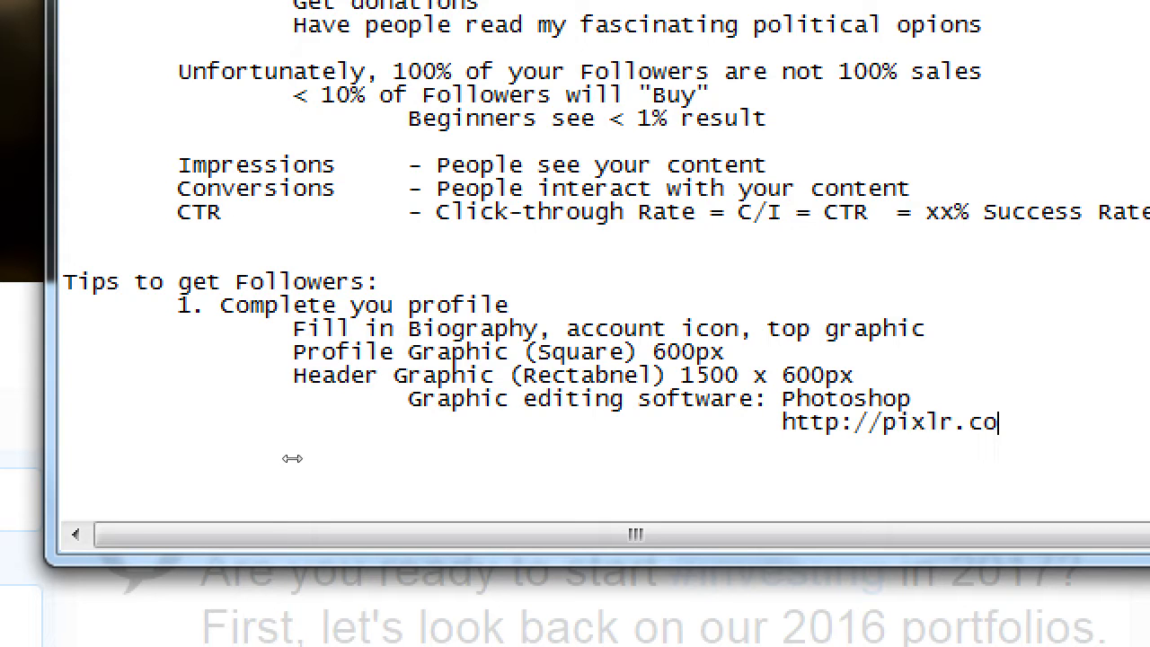
pyautogui.write('m')
pyautogui.hotkey('shift', 'Home')
pyautogui.hotkey('shift', 'Home')
pyautogui.hotkey('shift', 'Home')
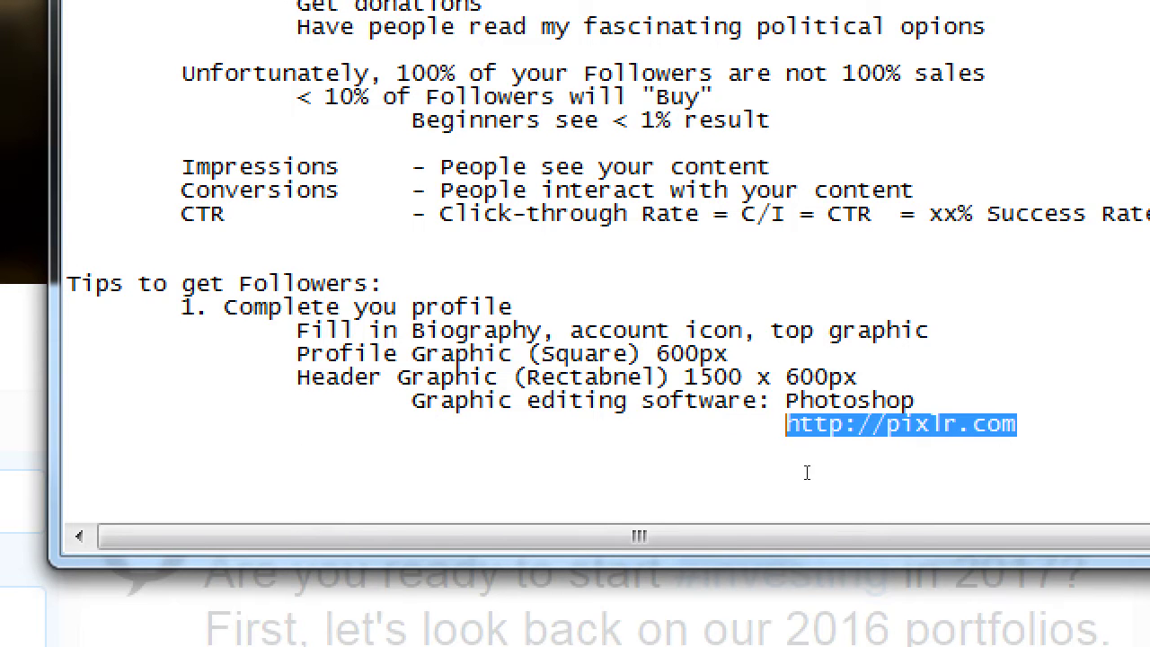
pyautogui.press('End')
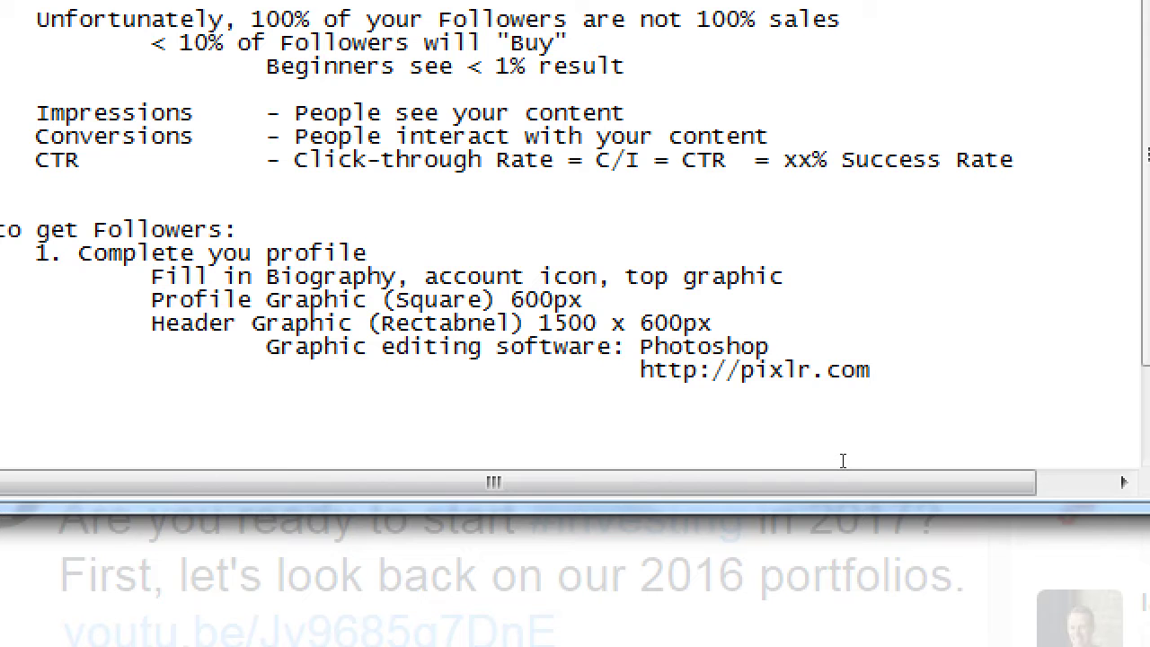
# - Correct the header graphic size from 1500 x 600px to 1500 x 500px
pyautogui.press('Up')
pyautogui.press('Up')
pyautogui.press('Left')
pyautogui.press('Left')
pyautogui.press('Left')
pyautogui.press('Left')
pyautogui.press('BackSpace')
pyautogui.write('5')
# - Open twitter.com/chargers in a new tab, then return to your profile edit tab
pyautogui.press('super+minus')
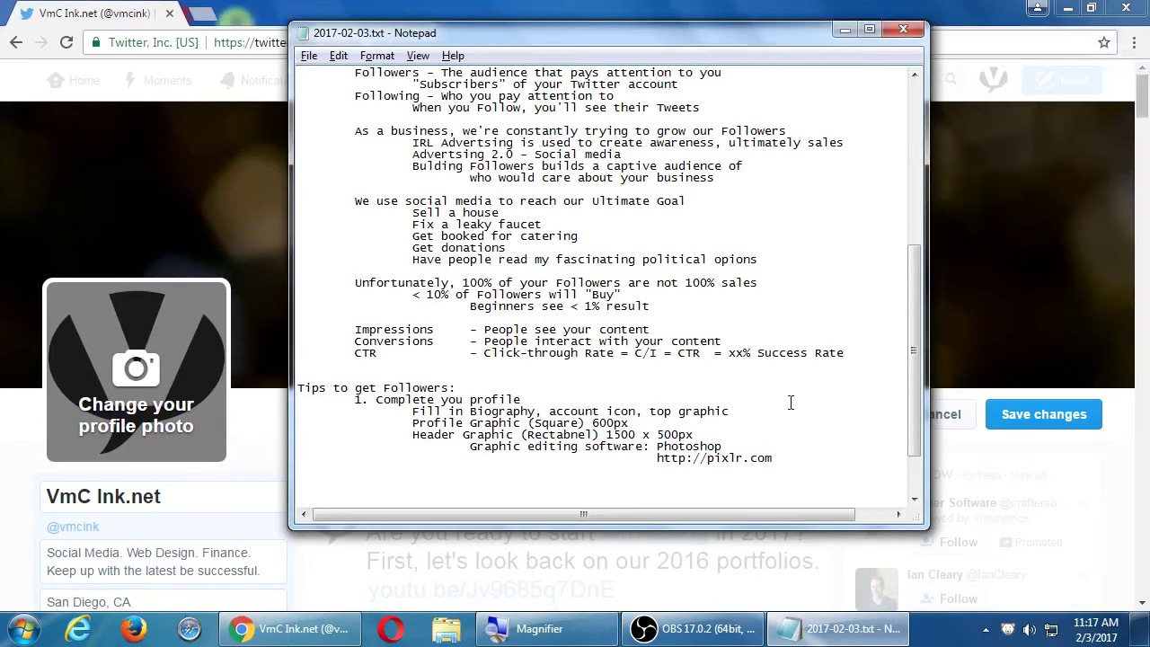
pyautogui.click(454, 8)
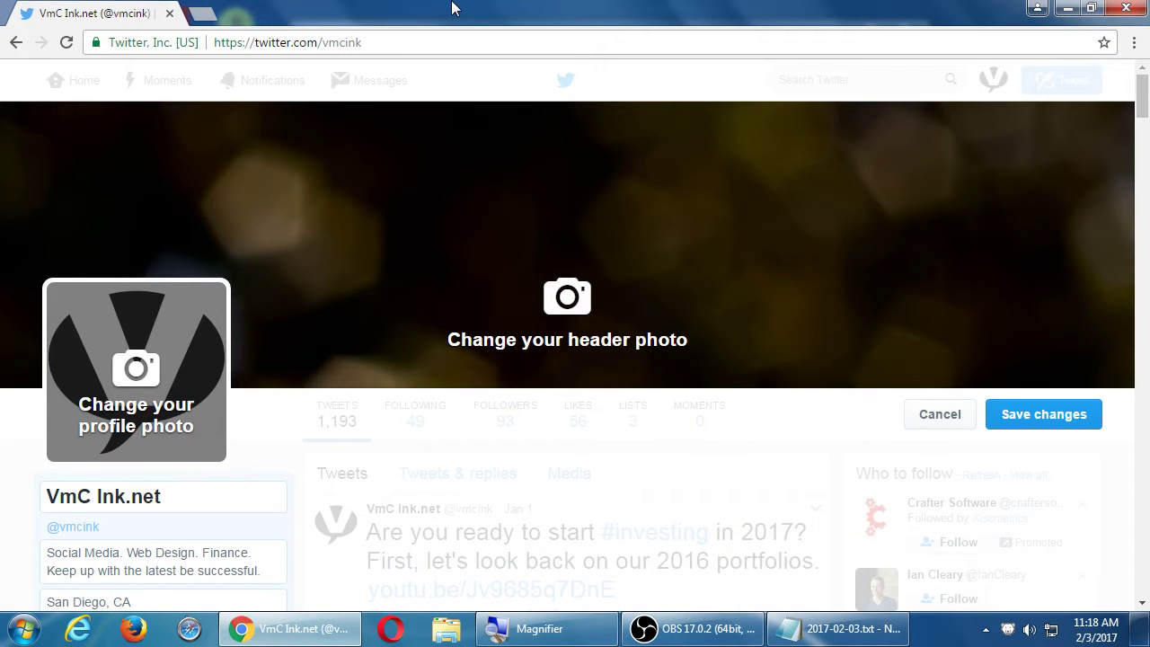
pyautogui.hotkey('ctrl', 't')
pyautogui.write('twitter.com')
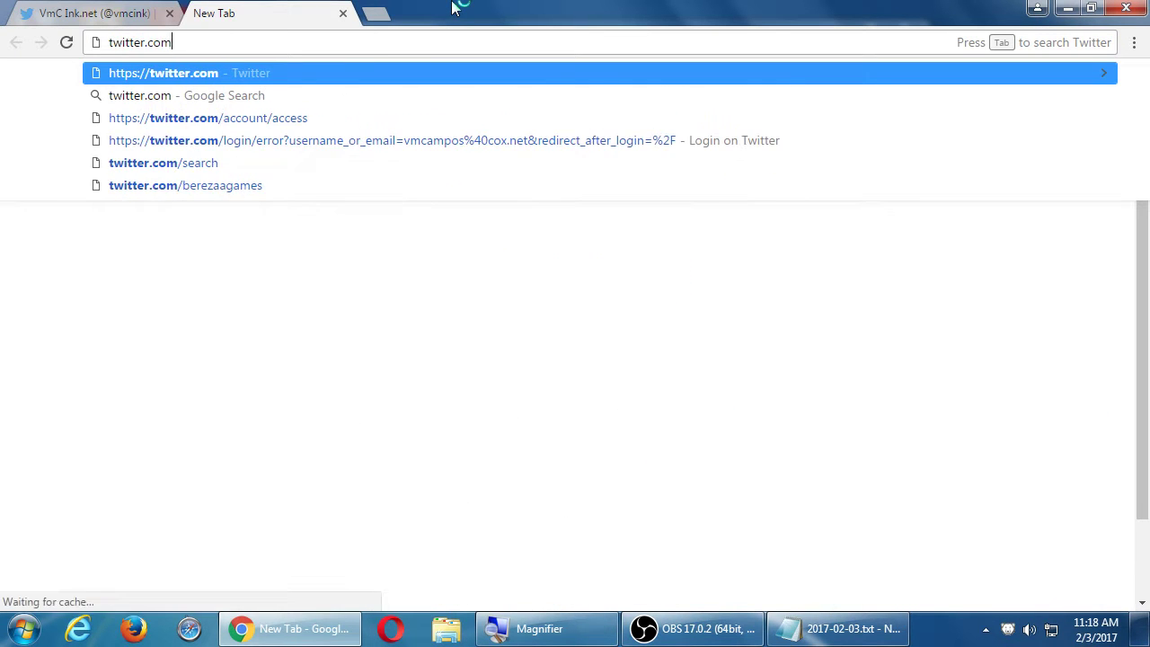
pyautogui.write('/chargers')
pyautogui.press('Return')
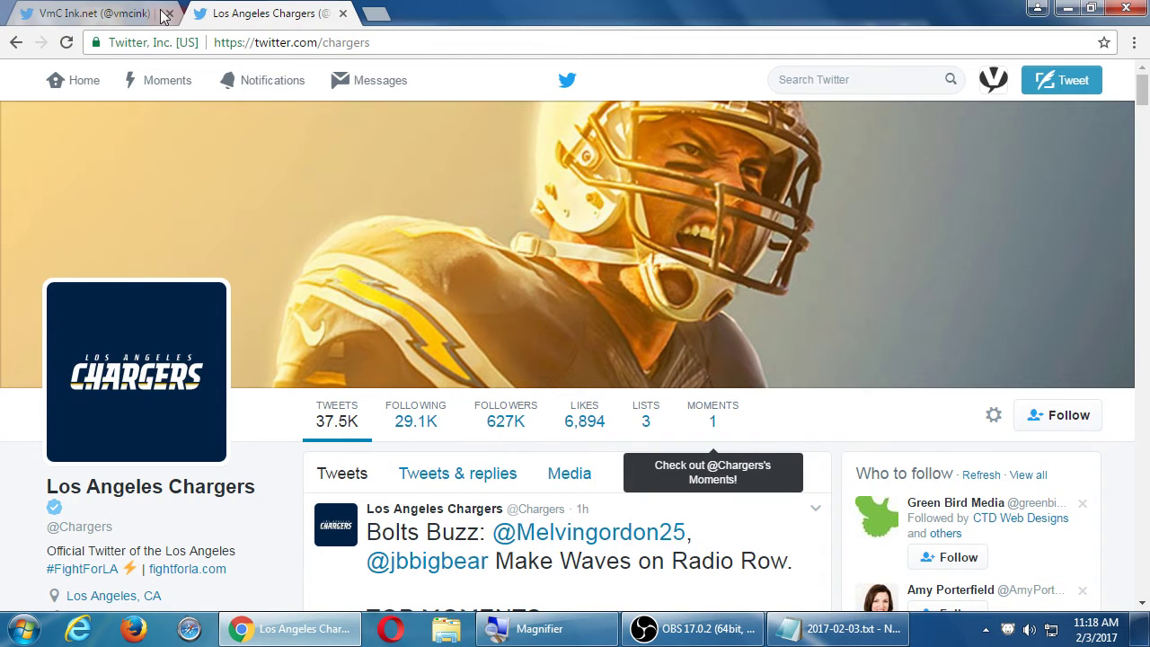
pyautogui.click(109, 15)
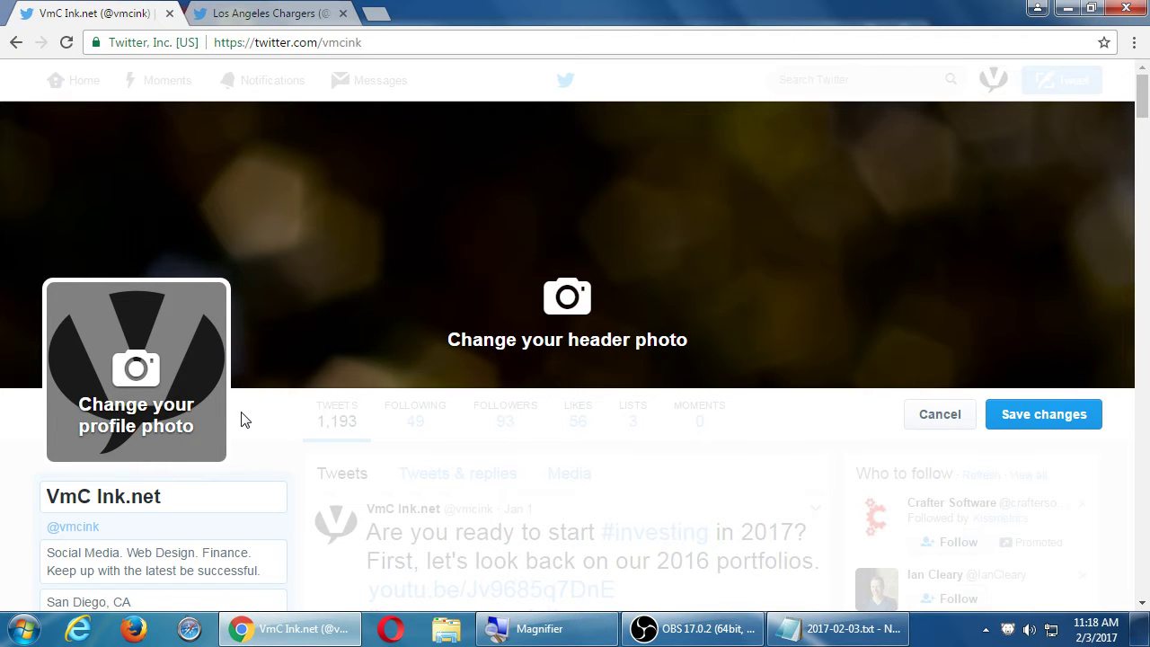
# - Glance at the notes, then close the Los Angeles Chargers tab in Chrome
pyautogui.click(770, 618)
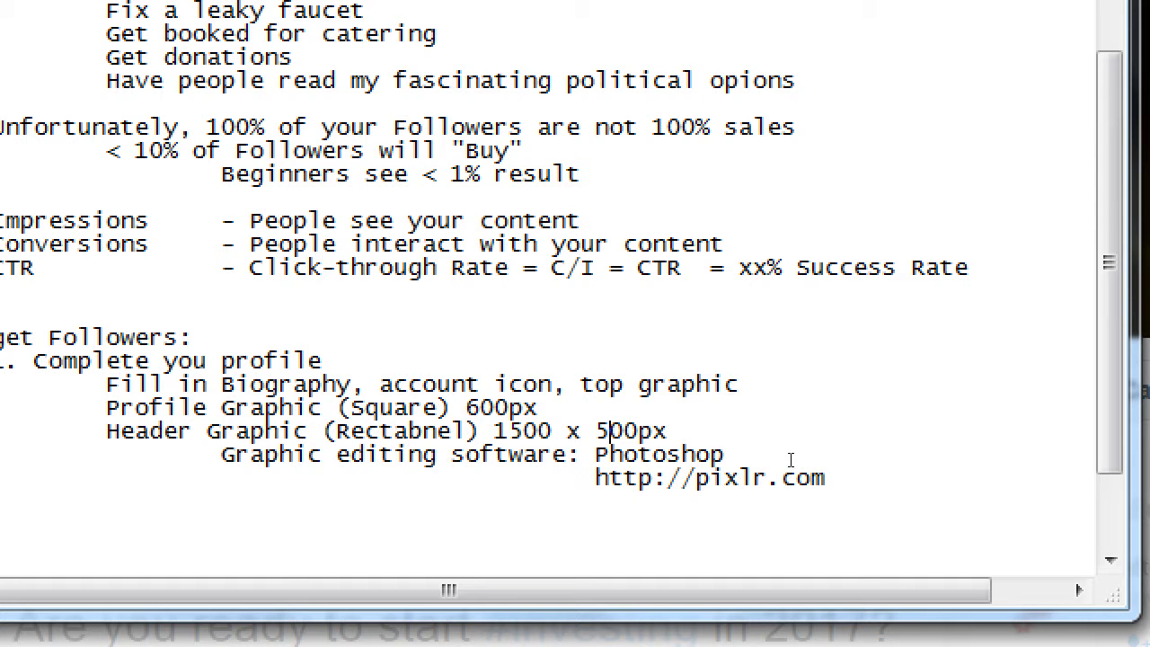
pyautogui.press('super+minus')
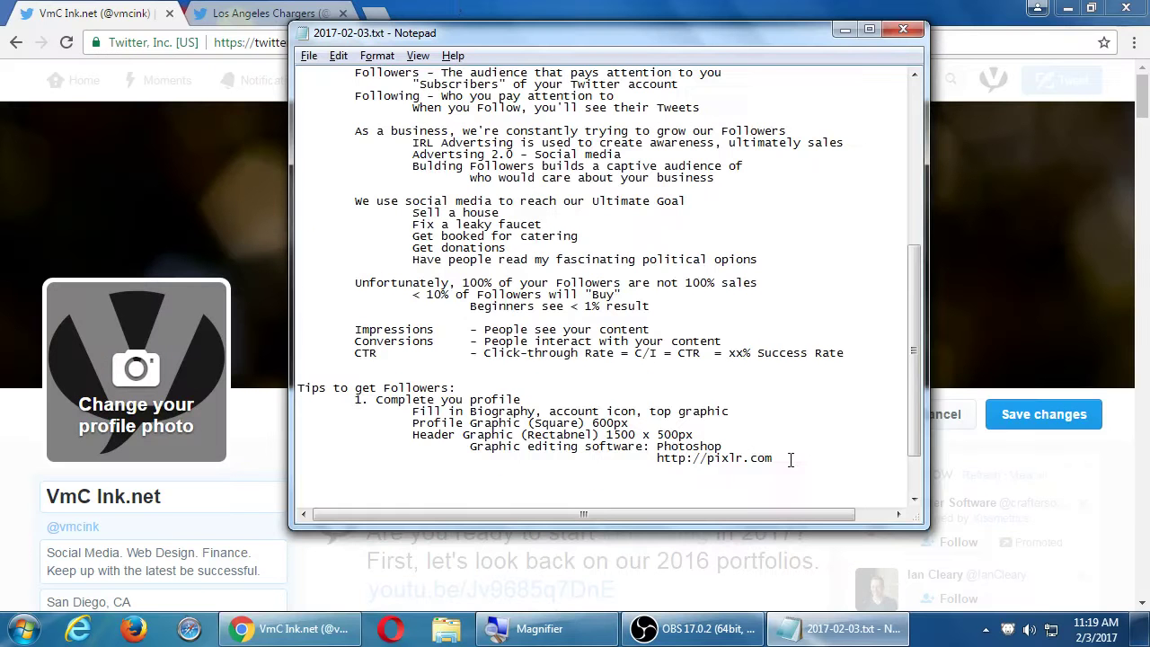
pyautogui.click(421, 9)
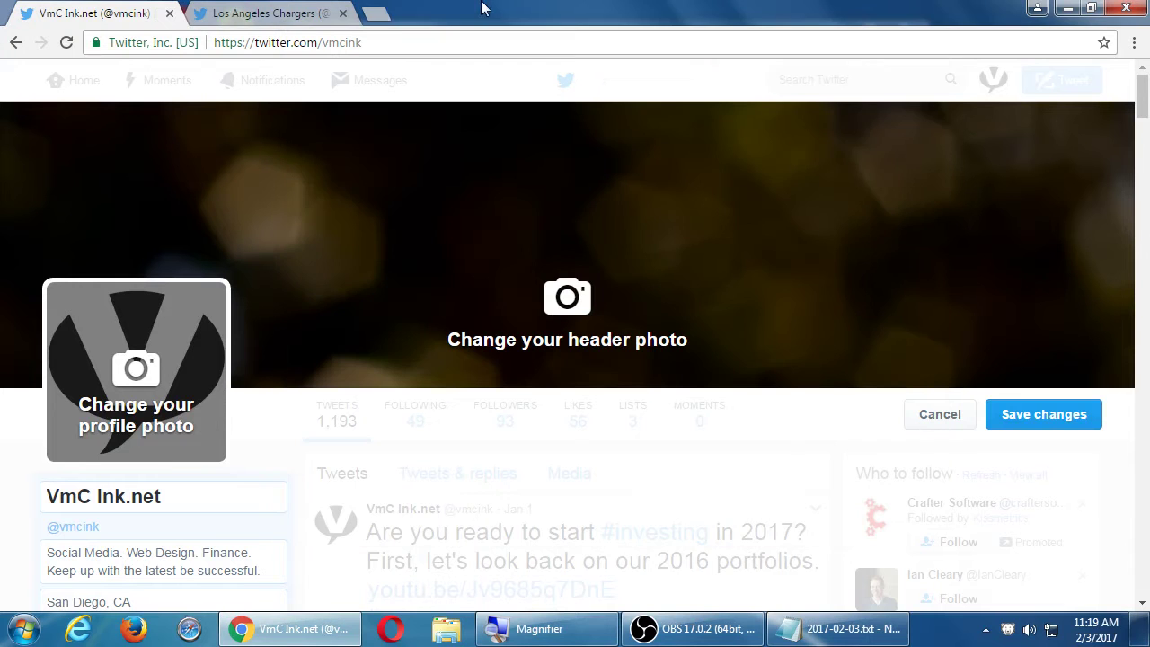
pyautogui.click(342, 12)
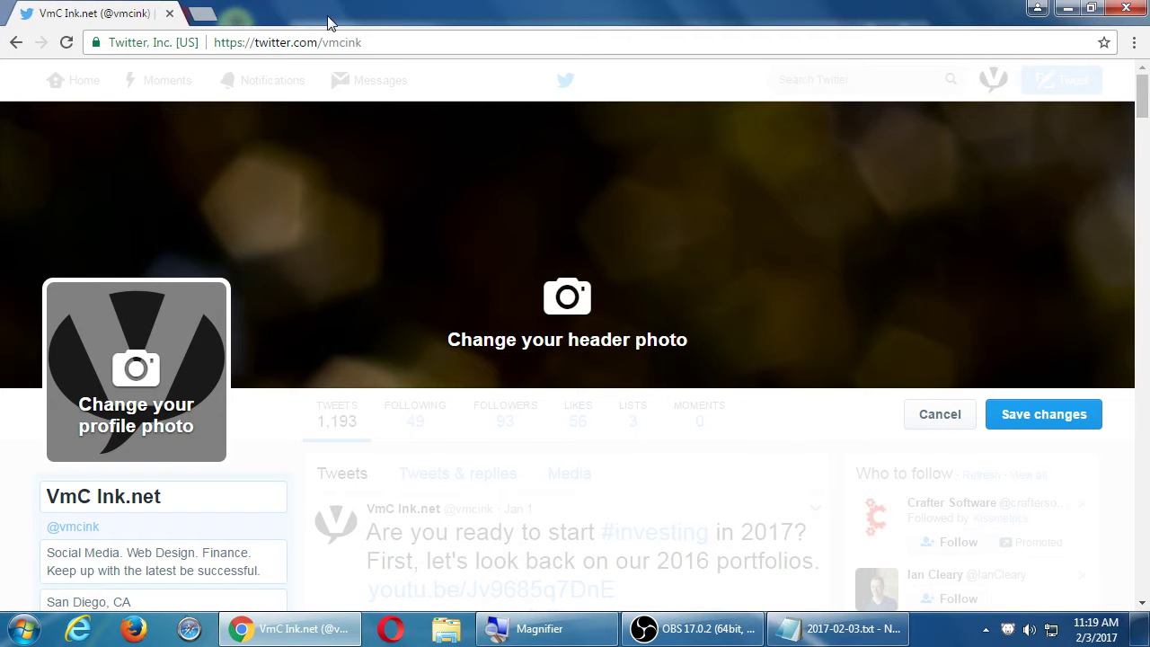
# - Load twitter.com/sdce in a new tab and select the sdce handle in the address
pyautogui.click(209, 15)
pyautogui.write('s')
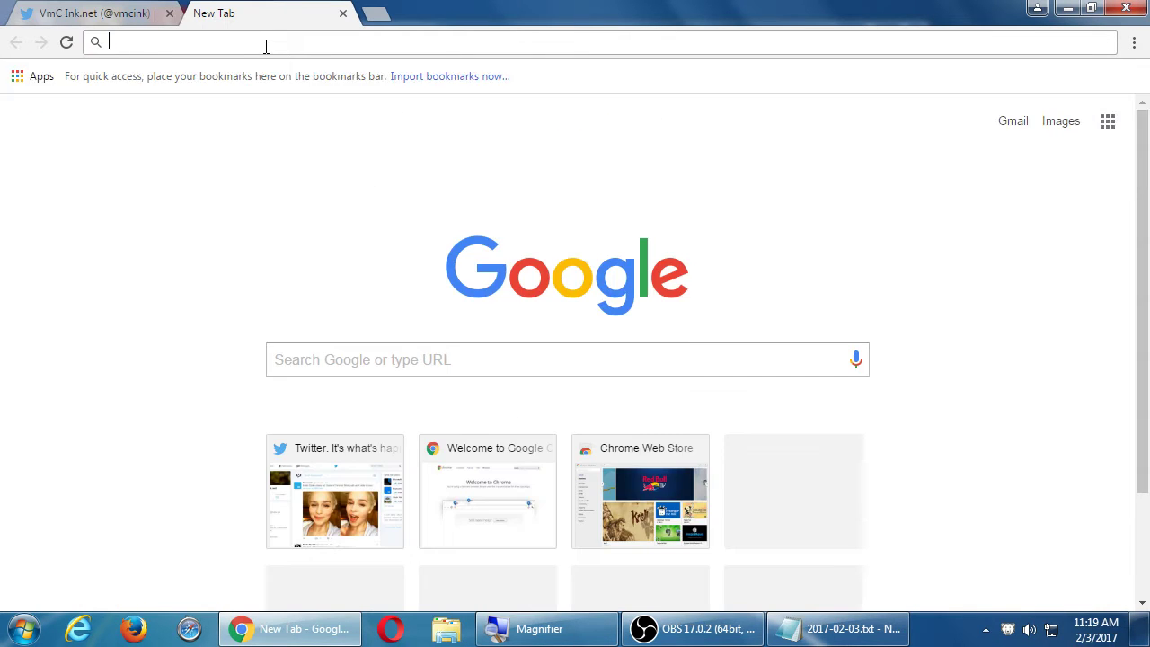
pyautogui.press('BackSpace')
pyautogui.write('twitter.com/chargers')
pyautogui.press('Down')
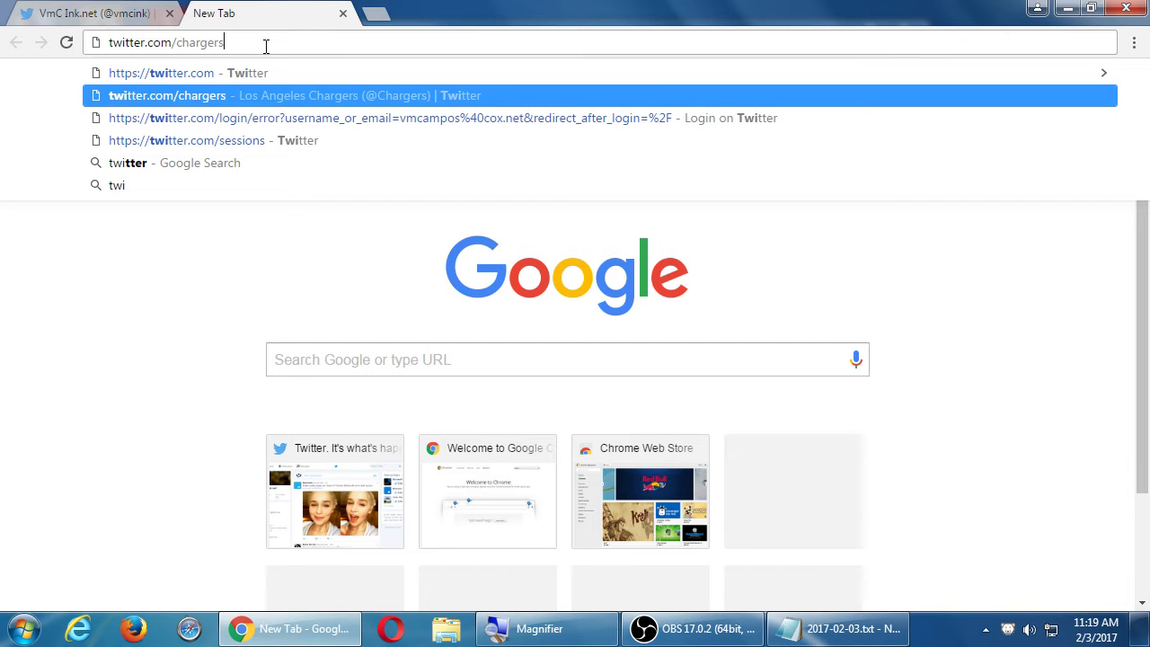
pyautogui.press('BackSpace')
pyautogui.press('BackSpace')
pyautogui.press('BackSpace')
pyautogui.press('BackSpace')
pyautogui.press('BackSpace')
pyautogui.press('BackSpace')
pyautogui.press('BackSpace')
pyautogui.press('BackSpace')
pyautogui.write('sdce')
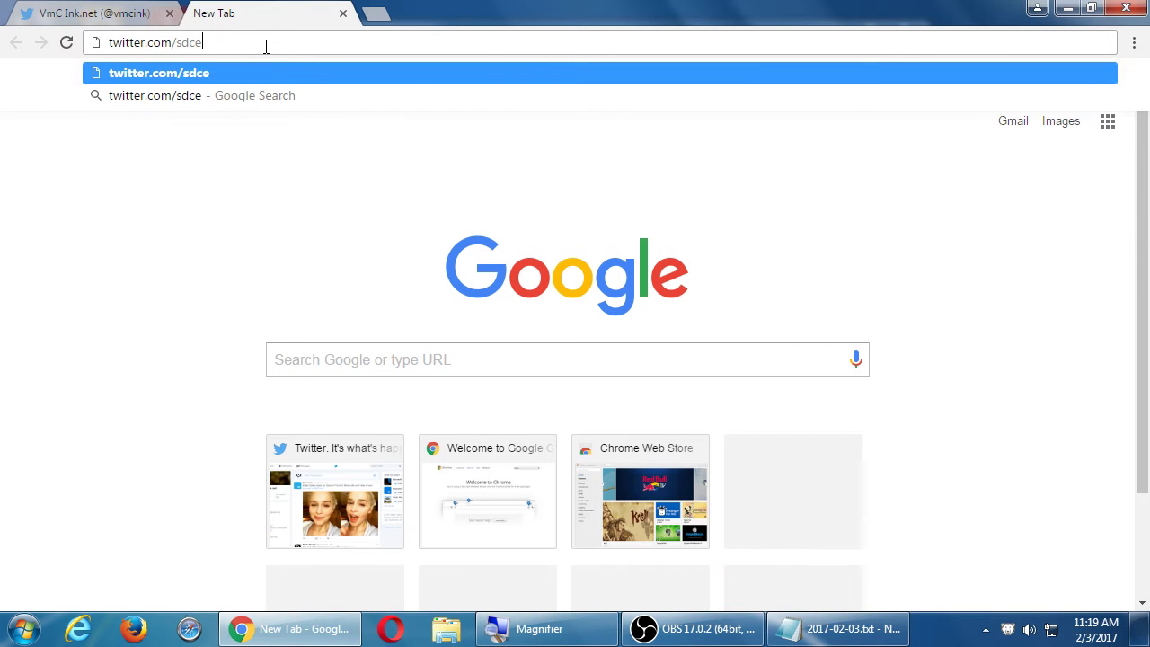
pyautogui.press('Return')
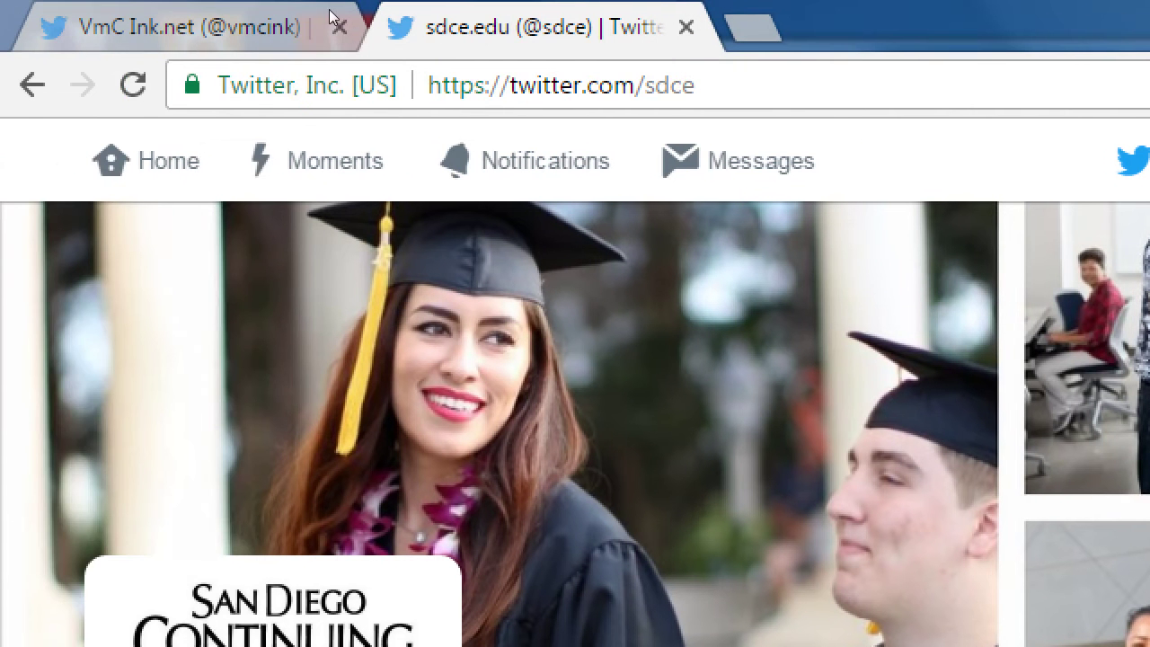
pyautogui.doubleClick(681, 85)
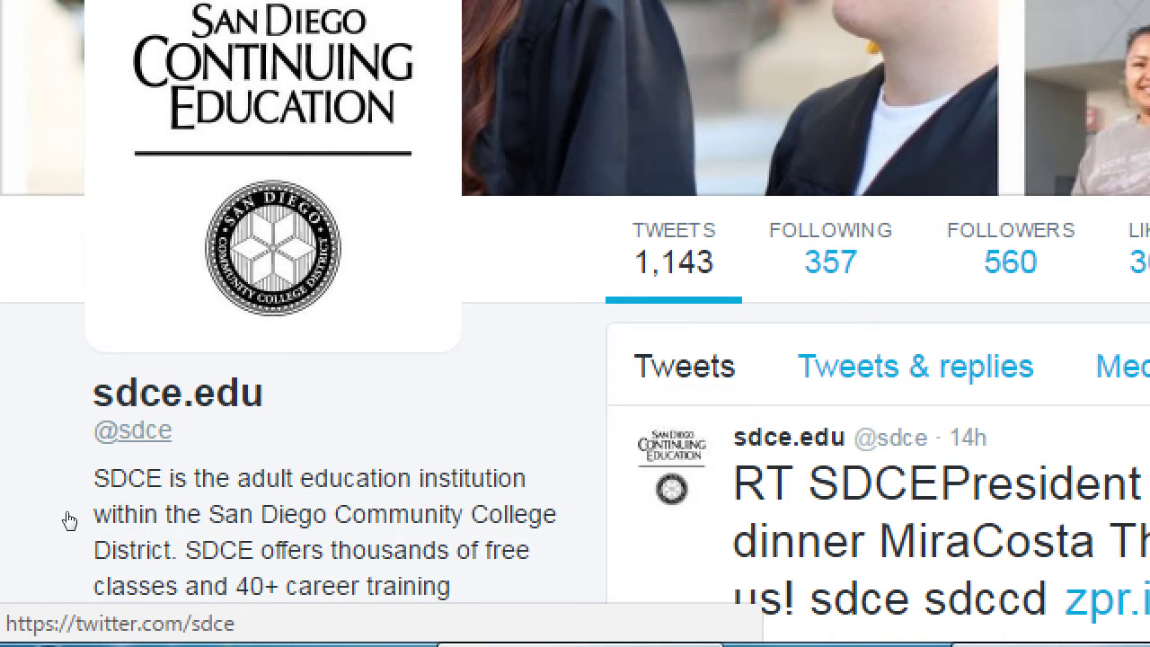
pyautogui.press('super+minus')
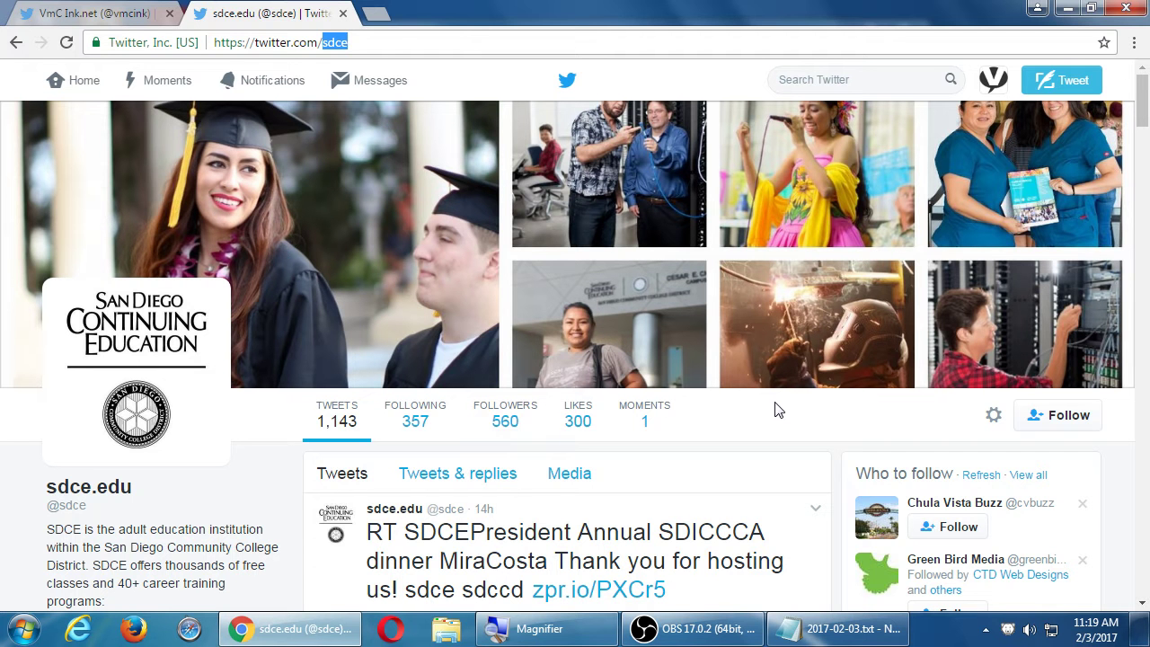
pyautogui.press('super+plus')
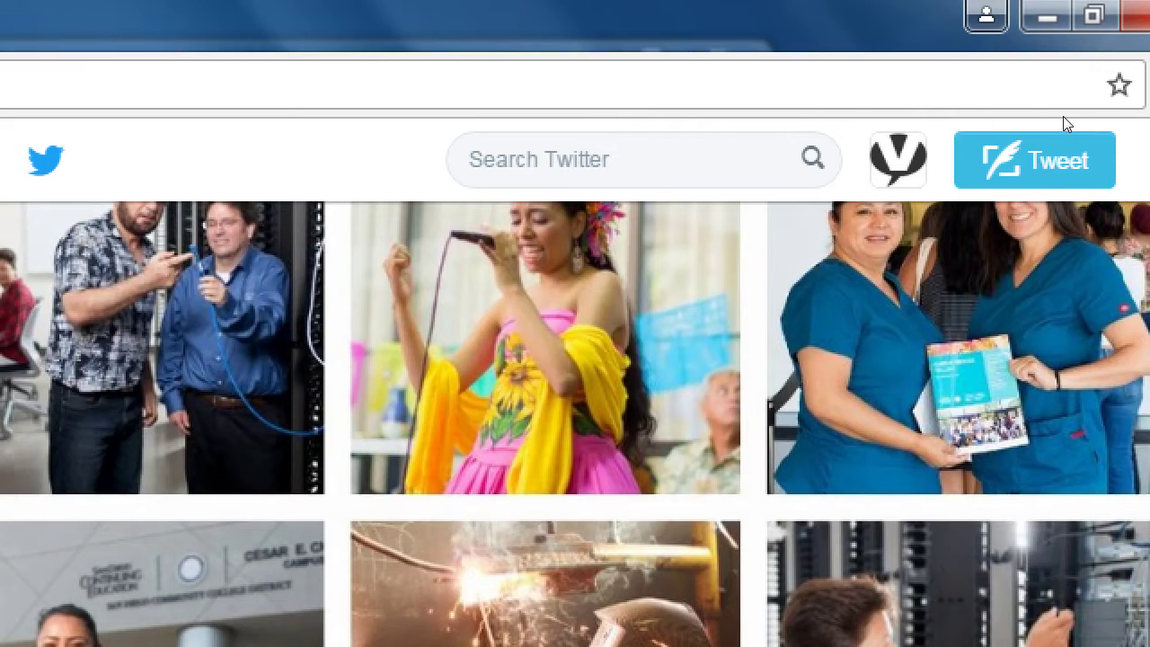
pyautogui.press('super+minus')
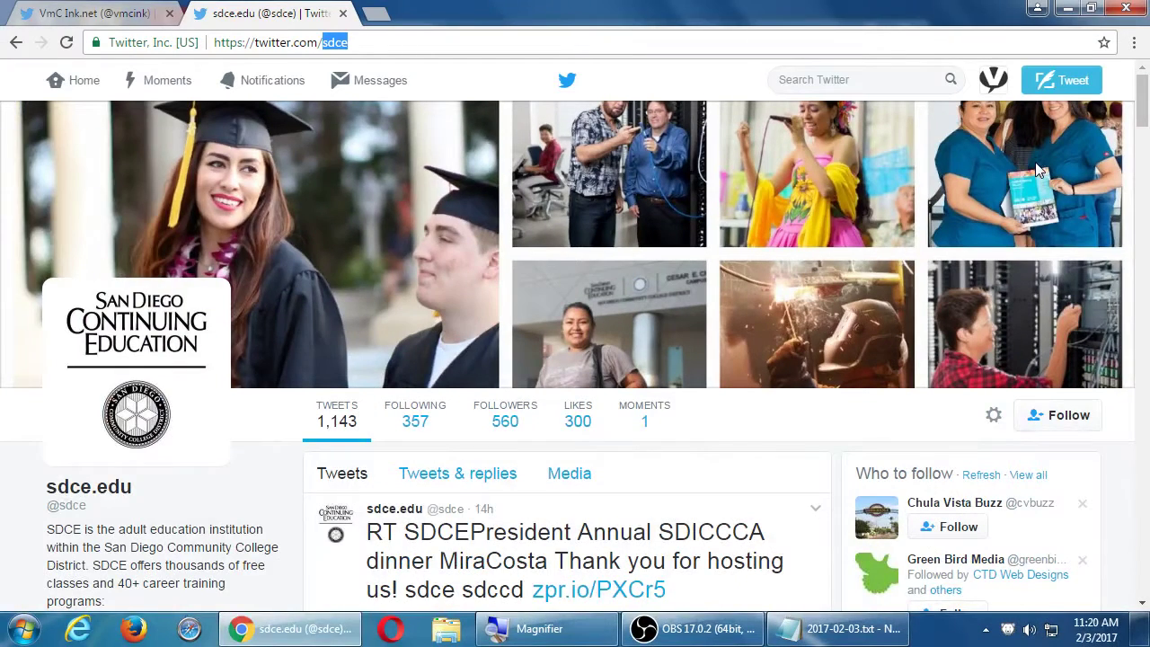
# - Preview the sdce profile as a Galaxy S5 in DevTools device mode, then close DevTools
pyautogui.press('F12')
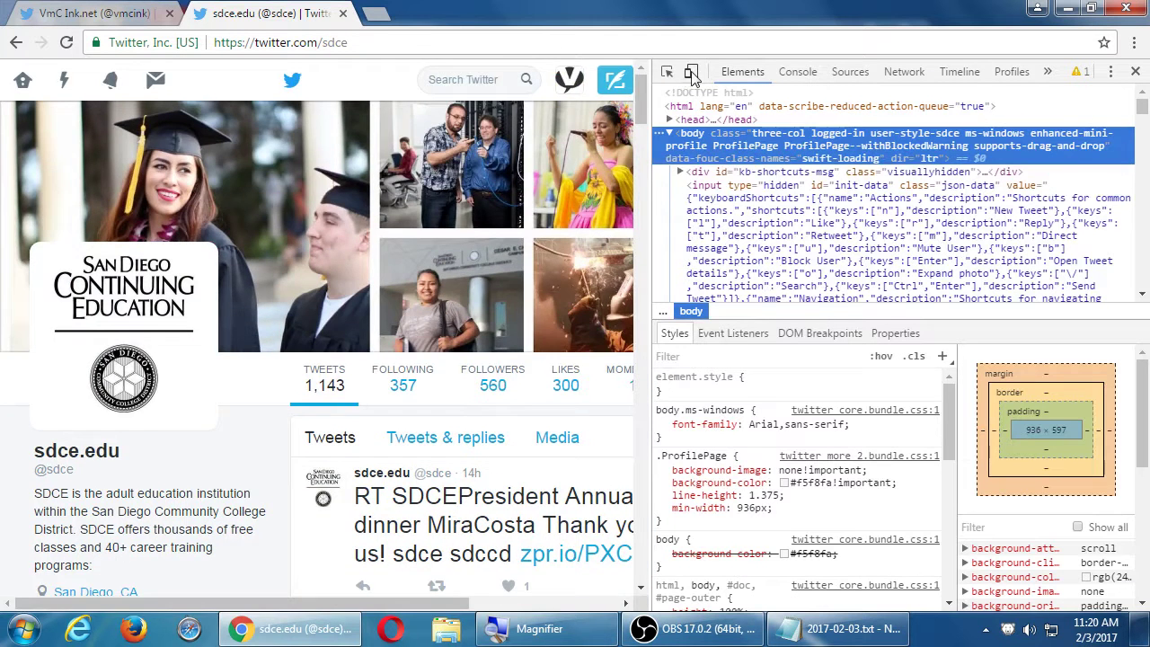
pyautogui.click(691, 72)
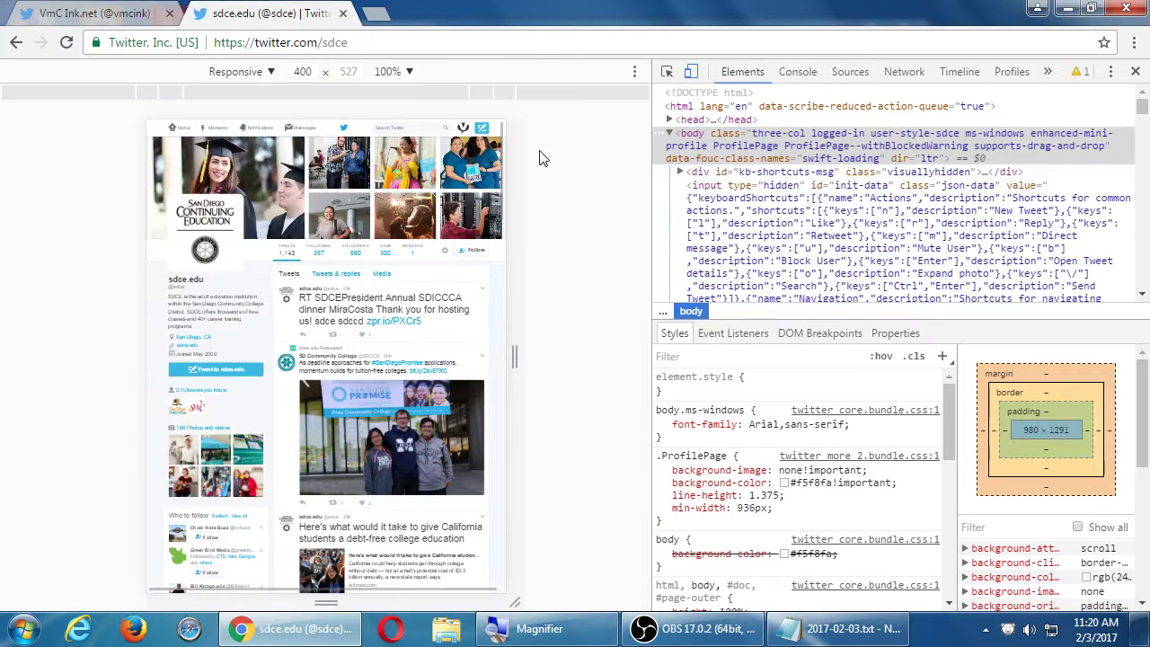
pyautogui.click(267, 74)
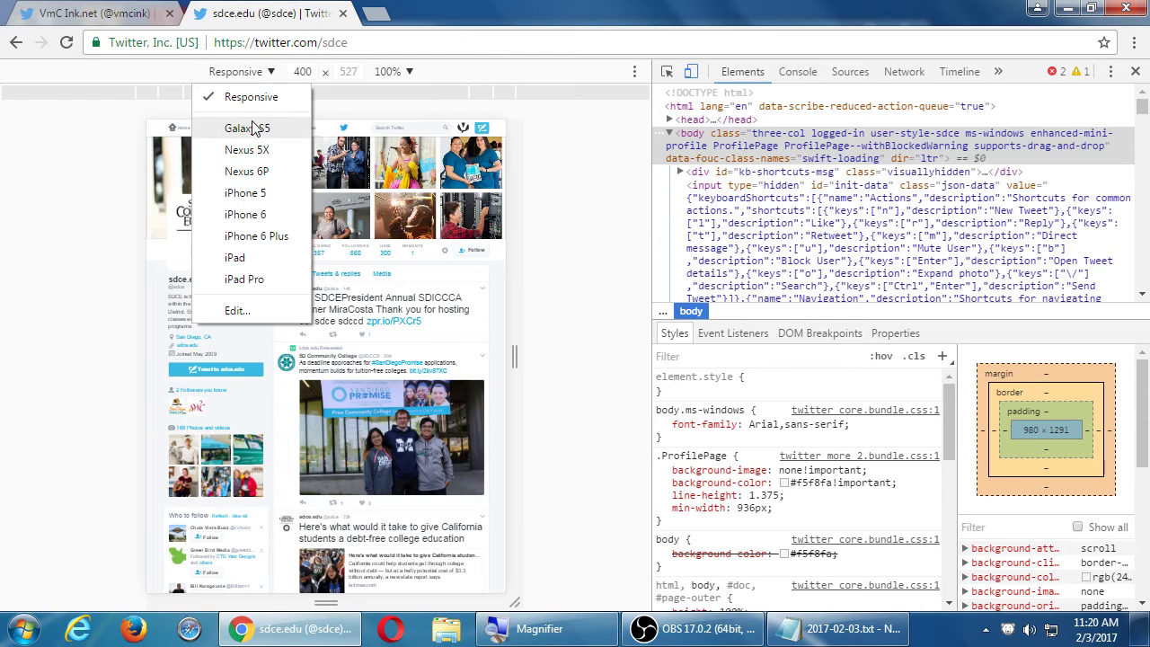
pyautogui.click(252, 126)
pyautogui.click(70, 43)
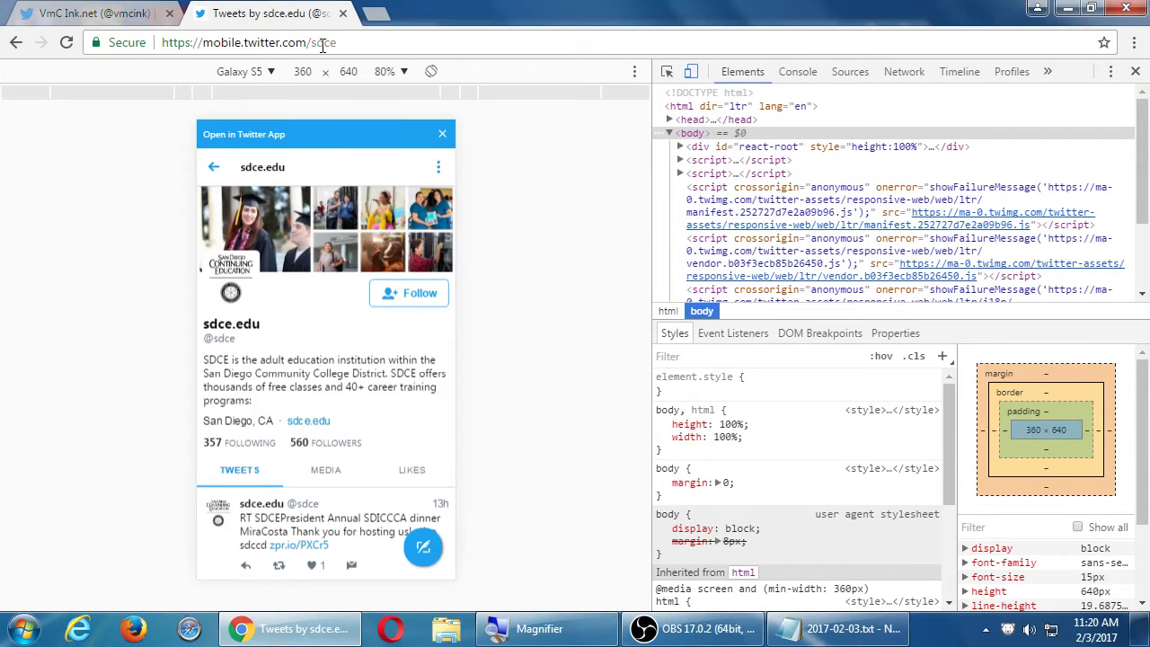
pyautogui.click(1135, 71)
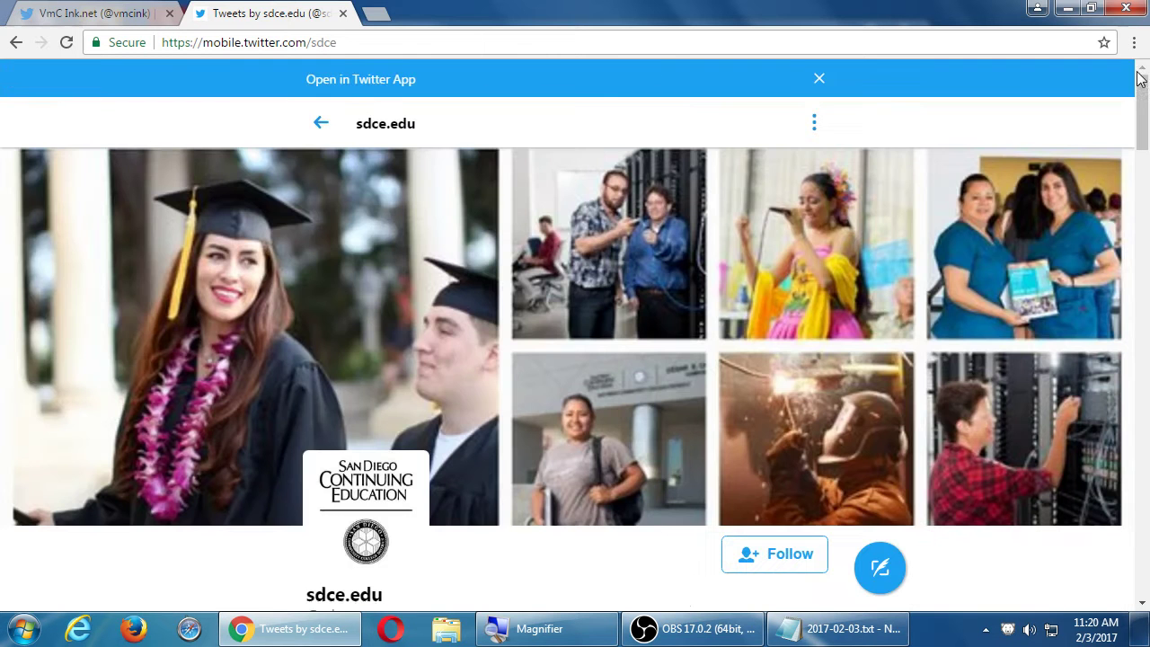
# - Load the ucsd mobile profile, then turn off device emulation and close DevTools
pyautogui.doubleClick(335, 43)
pyautogui.write('ucsd')
pyautogui.press('Return')
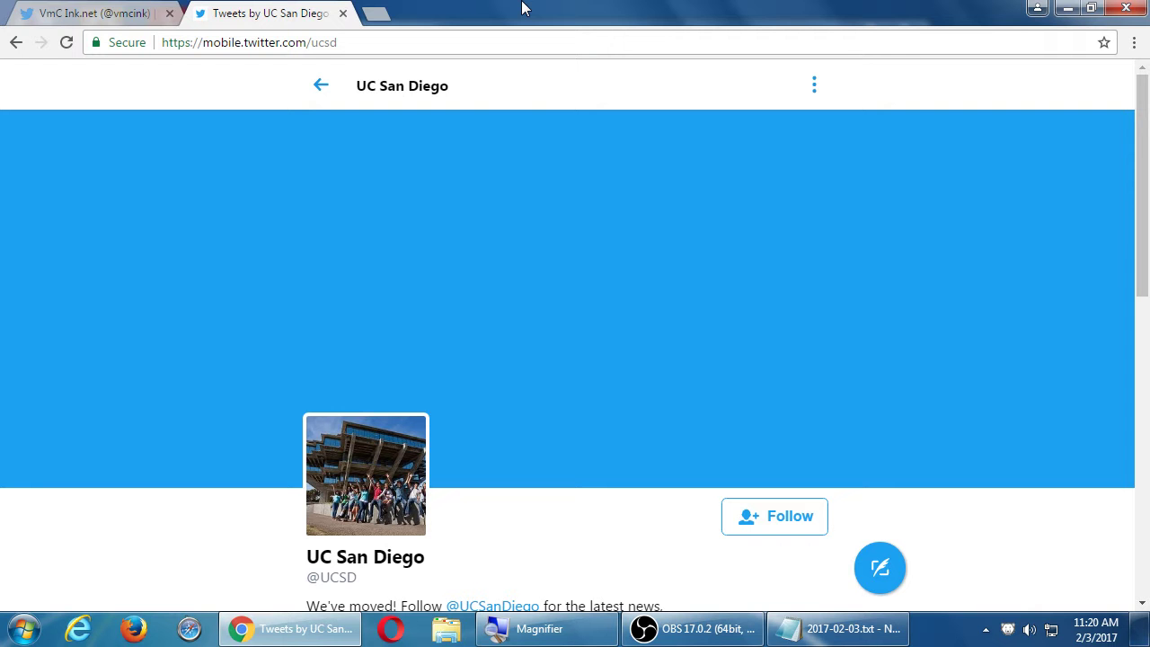
pyautogui.press('F12')
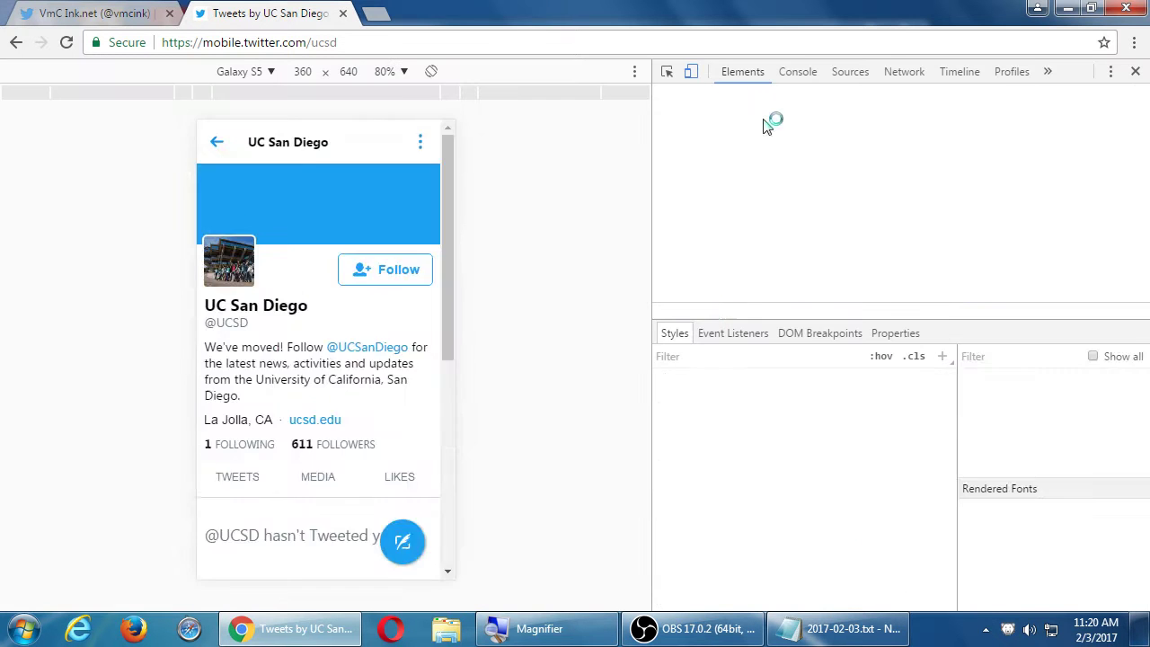
pyautogui.click(691, 71)
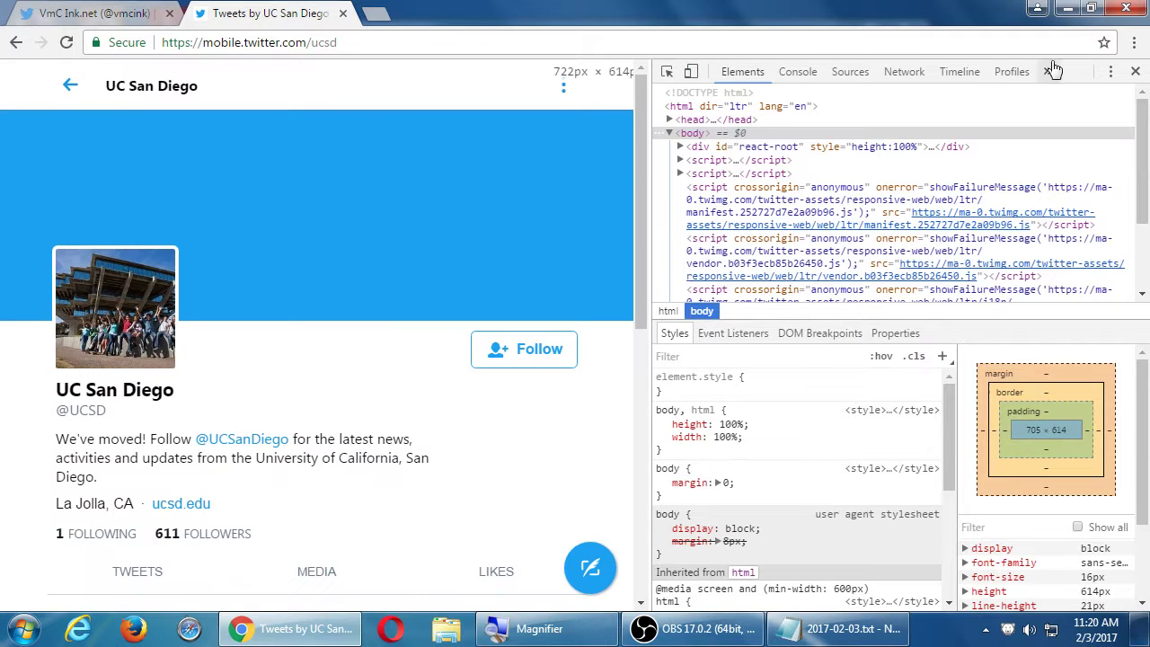
pyautogui.click(1135, 71)
pyautogui.press('F5')
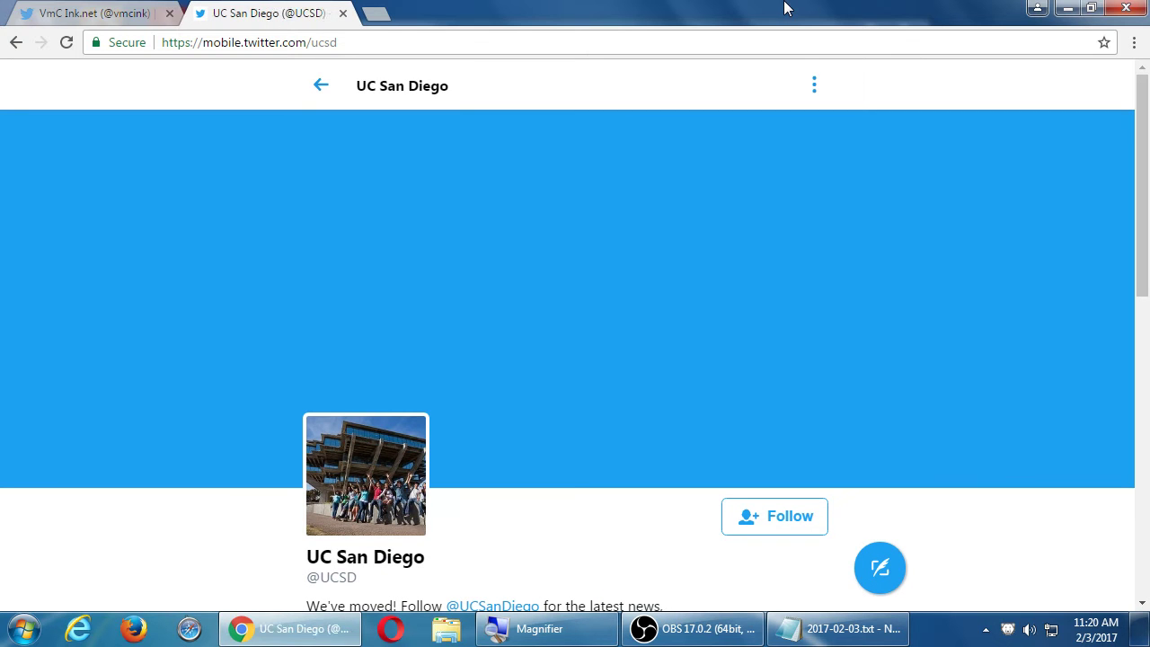
pyautogui.doubleClick(222, 42)
pyautogui.press('BackSpace')
pyautogui.press('Return')
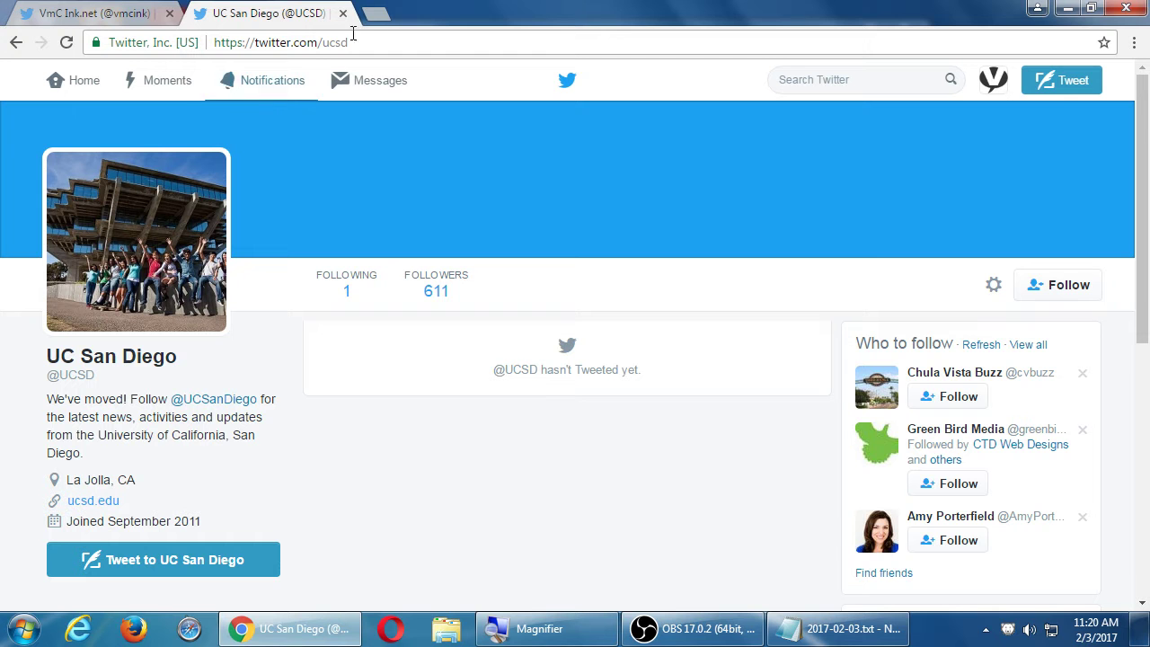
pyautogui.click(229, 399)
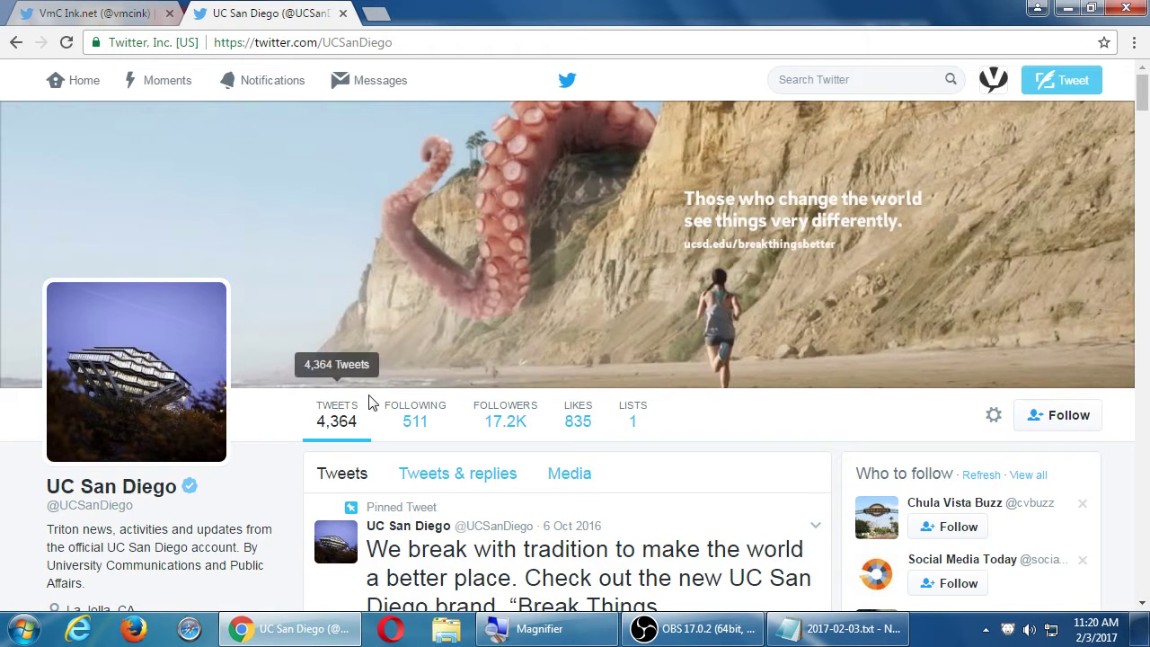
pyautogui.scroll(-1, 321, 424)
pyautogui.scroll(-8, 316, 422)
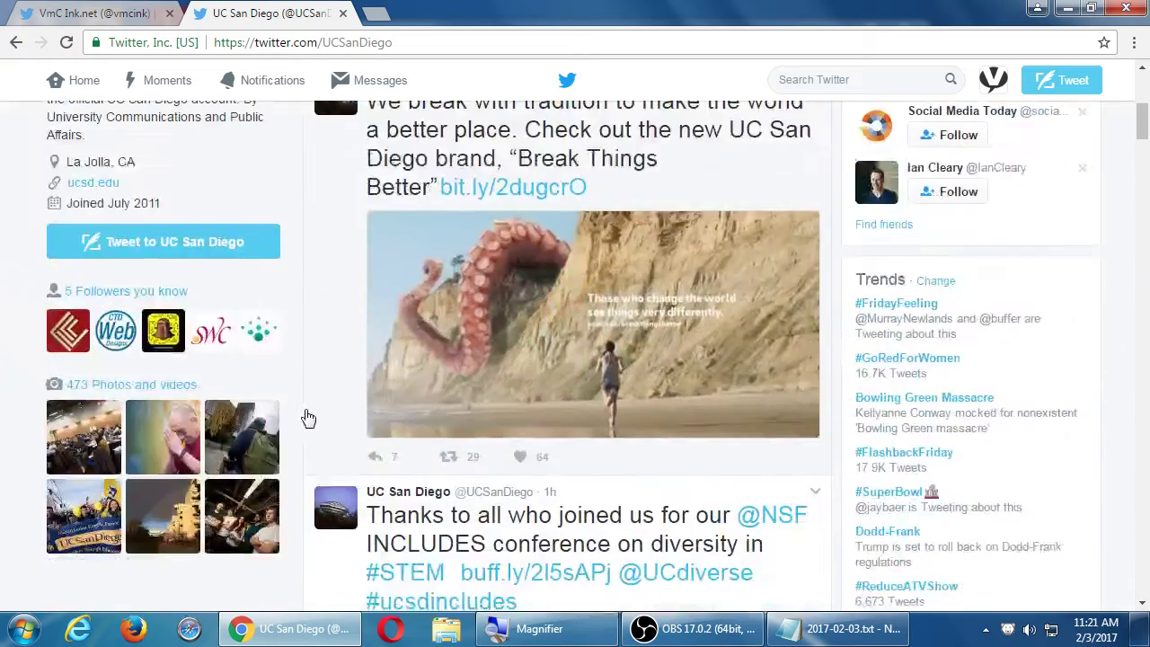
pyautogui.scroll(8, 308, 418)
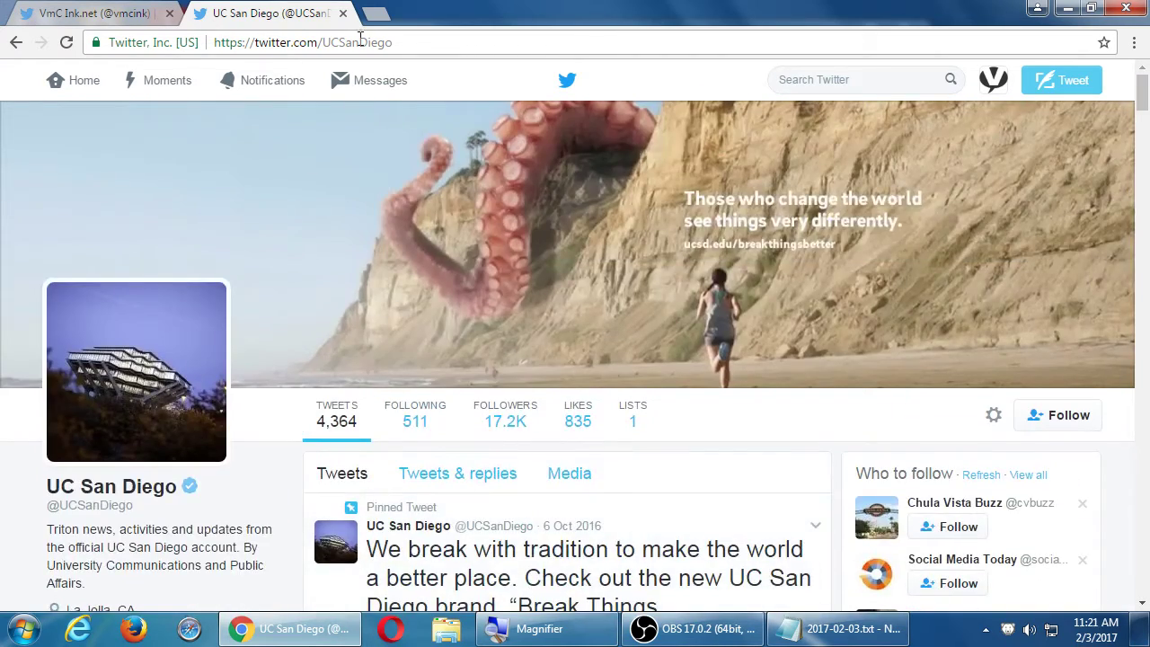
# - Replace the handle in the address with cnn to load CNN's profile
pyautogui.click(359, 42)
pyautogui.doubleClick(360, 42)
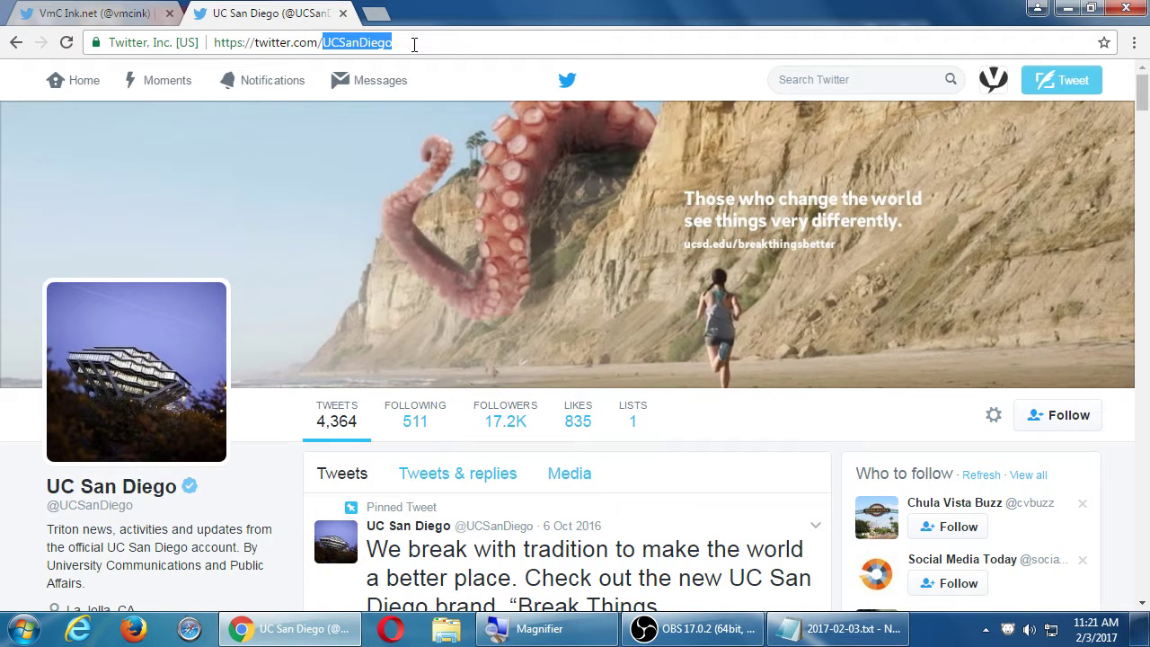
pyautogui.press('super+plus')
pyautogui.write('cnn')
pyautogui.press('Return')
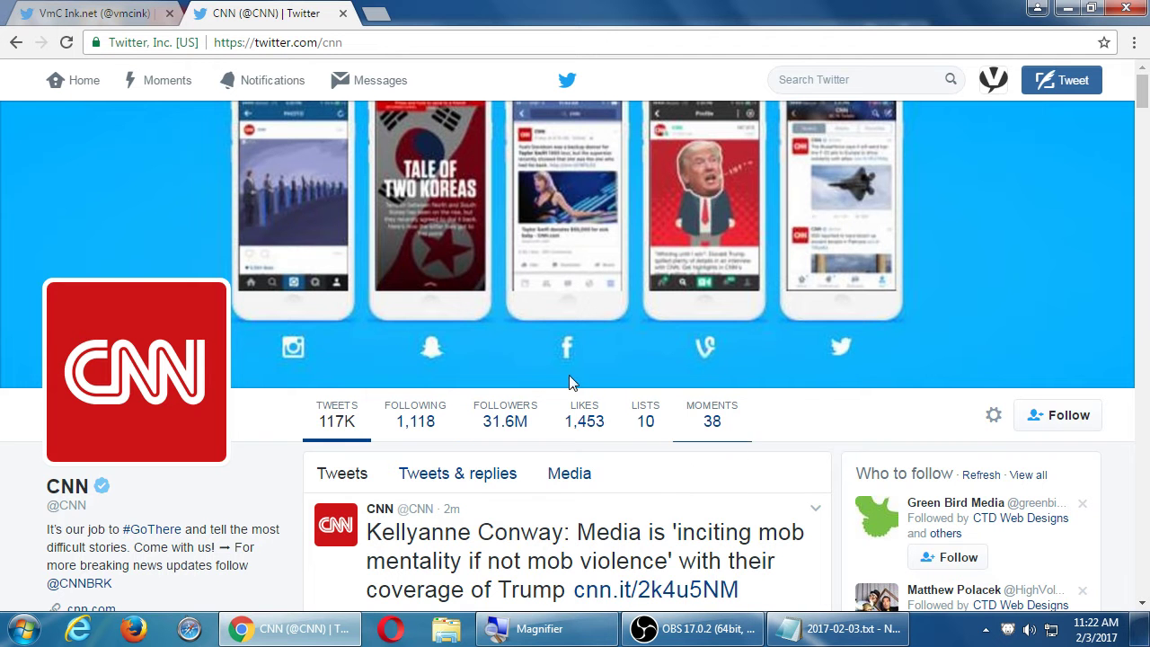
# - Scroll the CNN profile briefly, then select the profile name in the address bar
pyautogui.scroll(-4, 672, 385)
pyautogui.scroll(4, 791, 404)
pyautogui.doubleClick(333, 43)
# - Load the PmD Interactive profile at twitter.com/pmdinteractive
pyautogui.write('pmdinteractiv')
pyautogui.write('e')
pyautogui.press('Return')
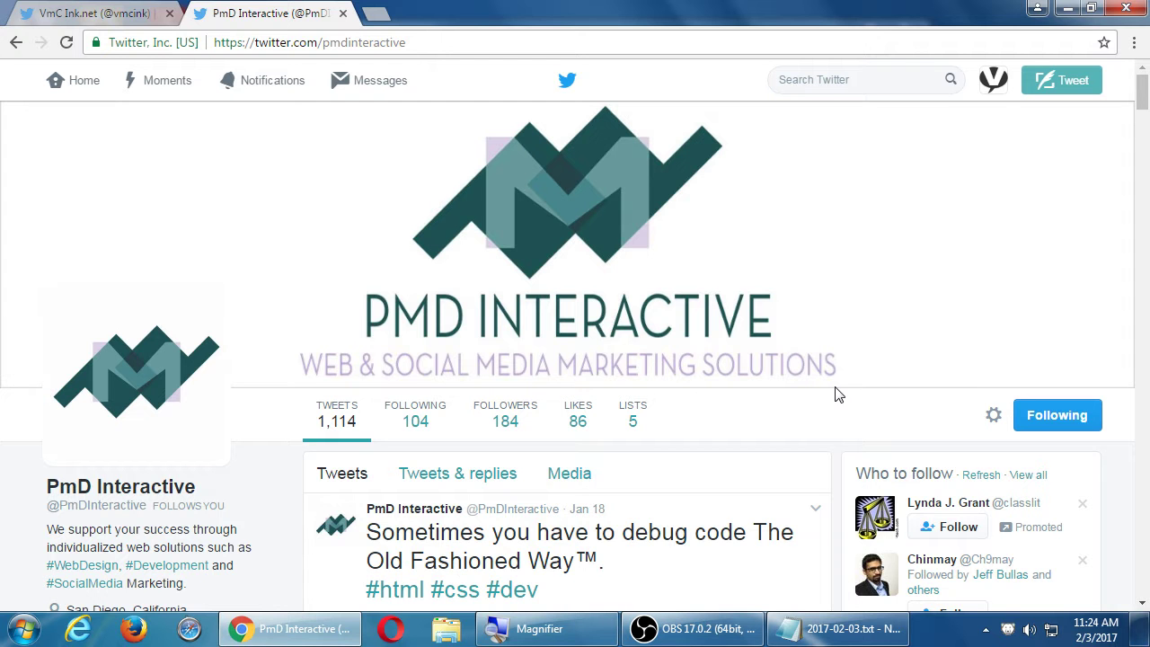
pyautogui.click(105, 12)
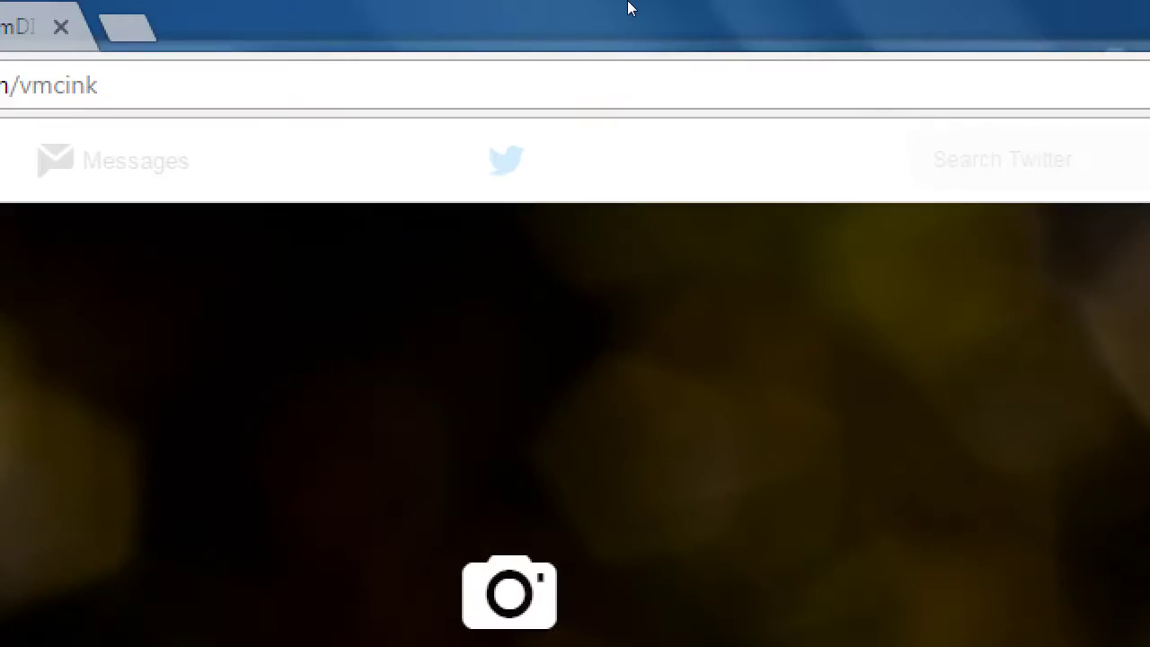
pyautogui.hotkey('ctrl', 'a')
pyautogui.press('End')
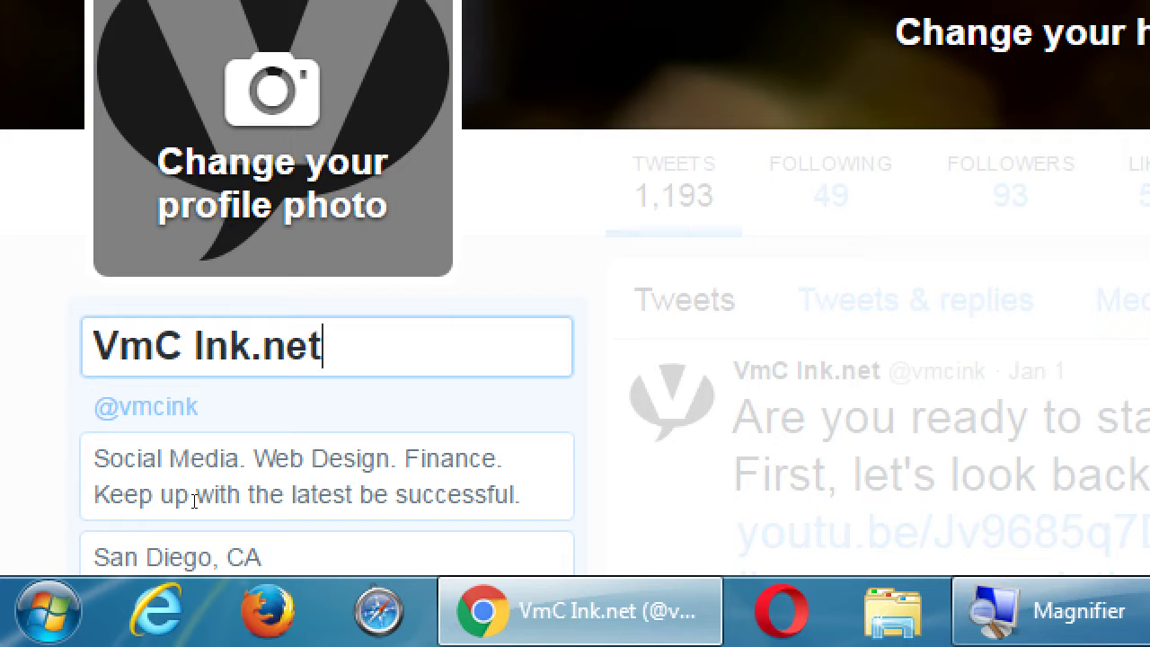
pyautogui.write('khjkh')
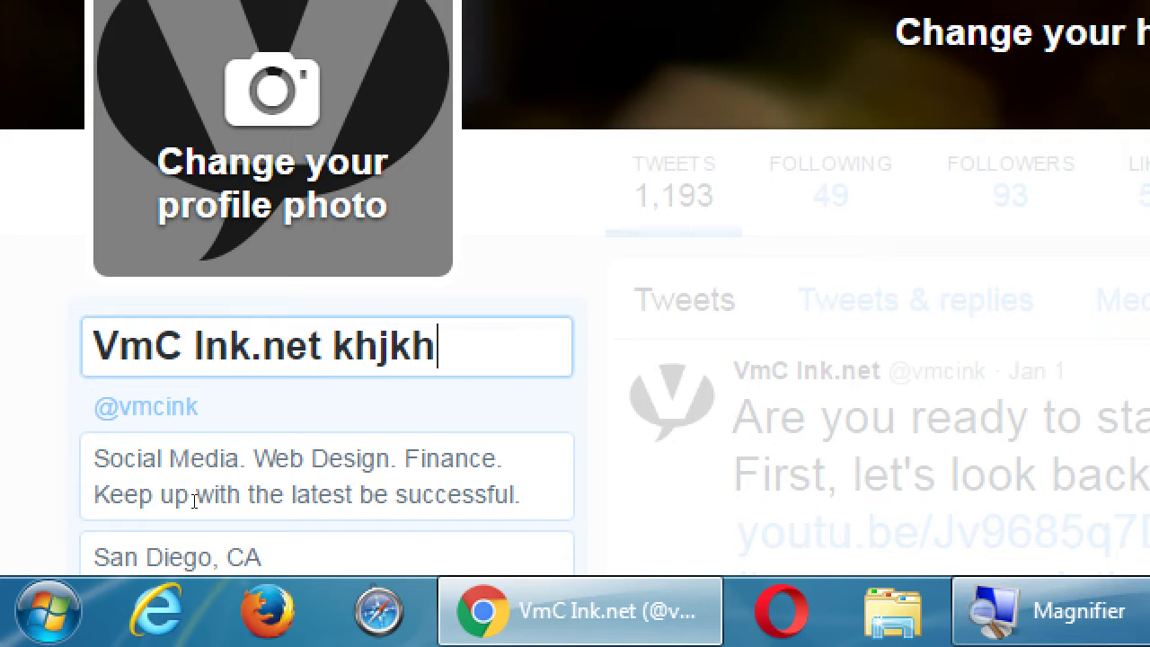
pyautogui.write(' jk')
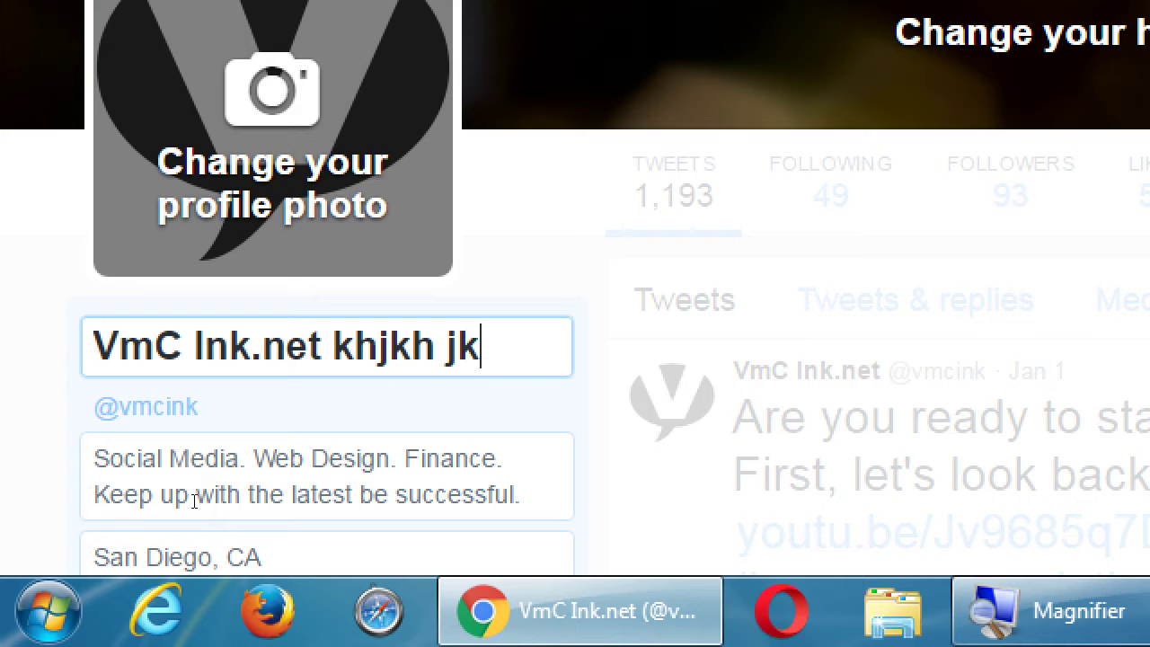
pyautogui.press('BackSpace')
pyautogui.press('BackSpace')
pyautogui.press('BackSpace')
pyautogui.press('BackSpace')
pyautogui.press('BackSpace')
pyautogui.press('BackSpace')
pyautogui.press('BackSpace')
pyautogui.press('BackSpace')
pyautogui.press('BackSpace')
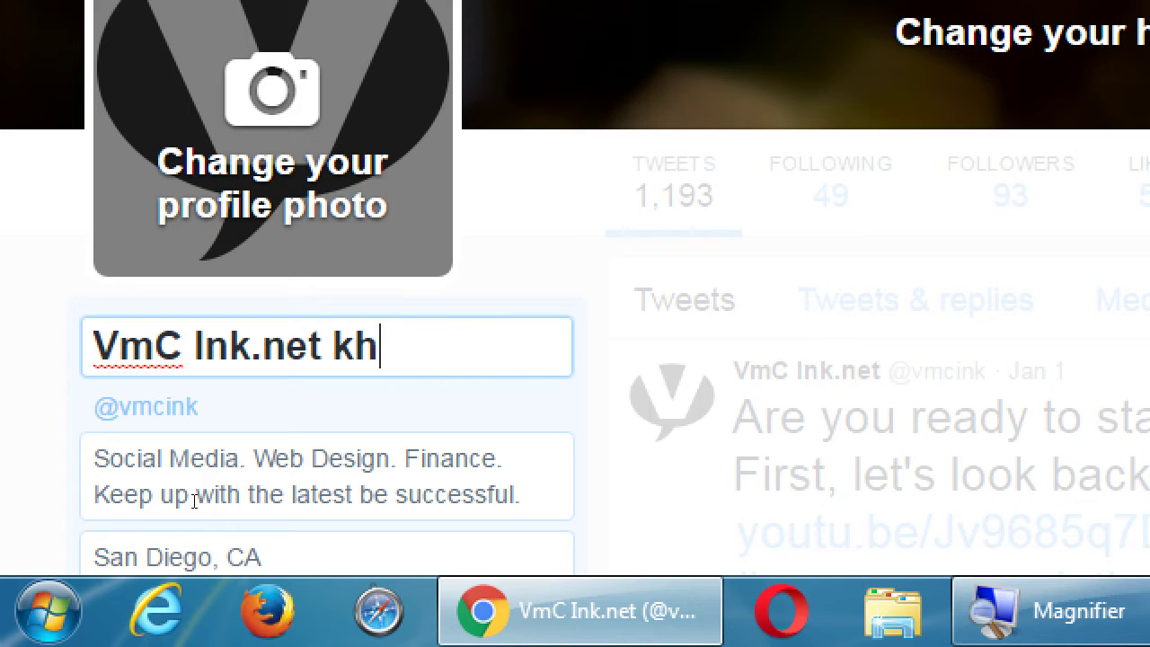
pyautogui.write('!')
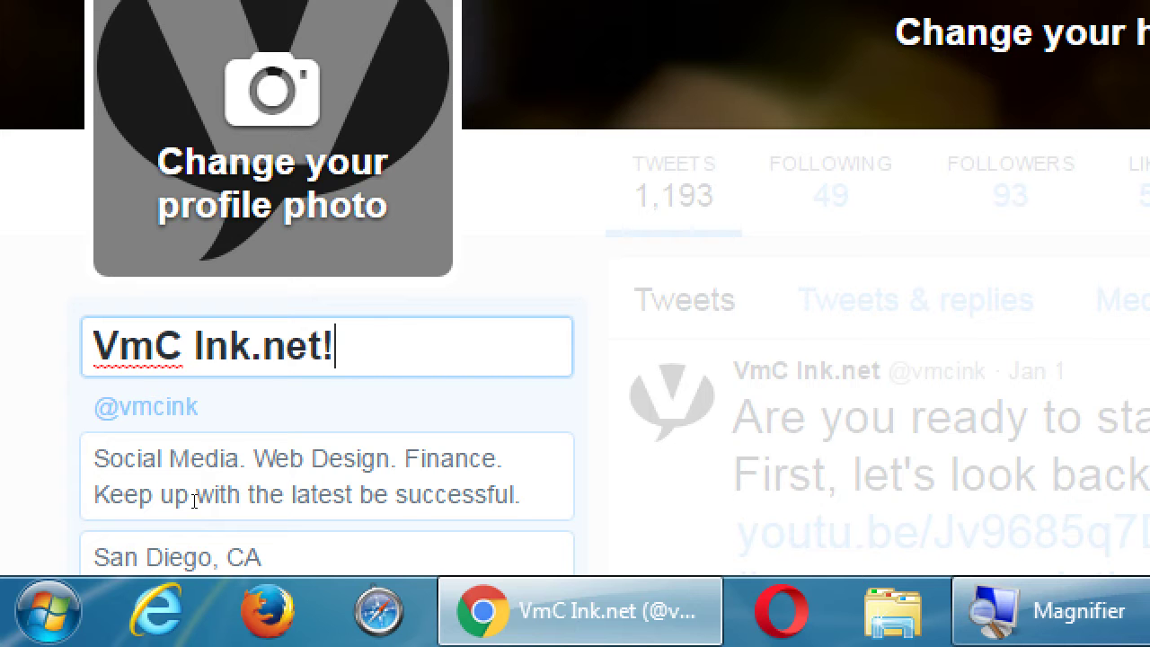
pyautogui.write(' :)')
pyautogui.press('BackSpace')
pyautogui.press('BackSpace')
pyautogui.press('BackSpace')
pyautogui.press('BackSpace')
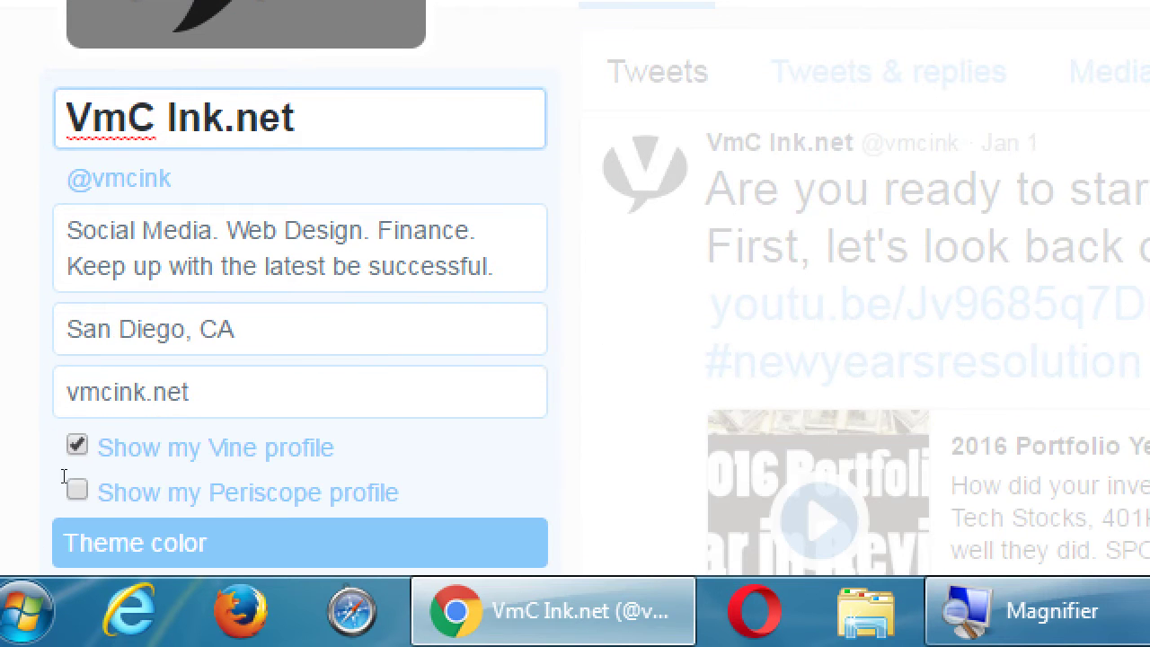
pyautogui.click(135, 265)
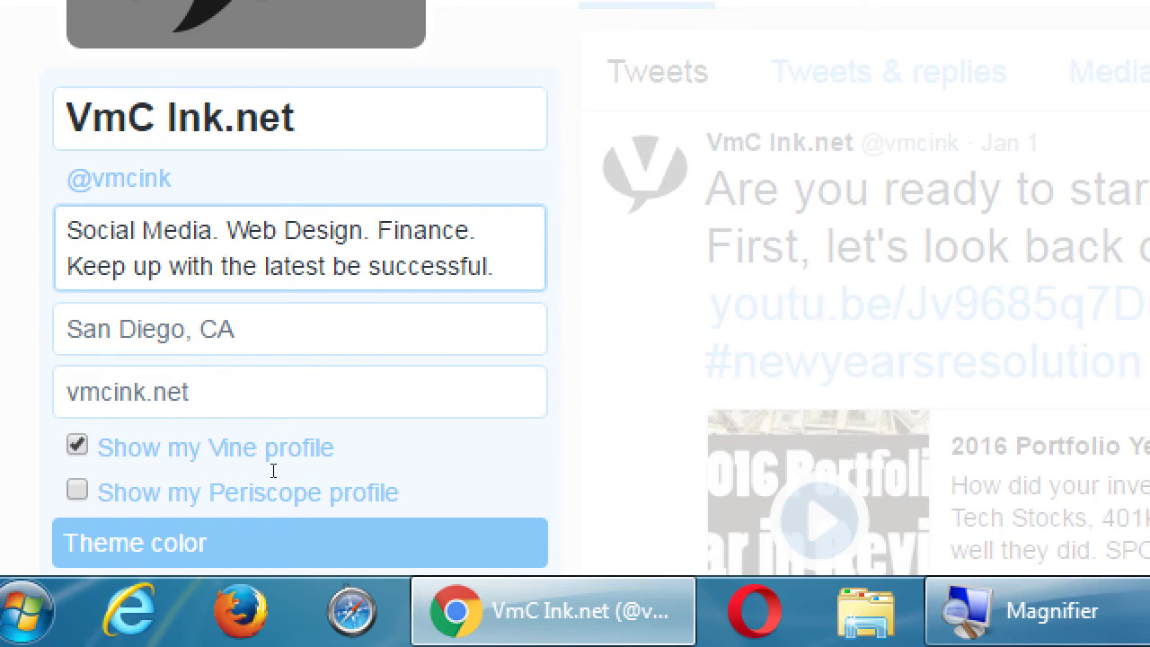
pyautogui.press('End')
pyautogui.write(',.,  kk ')
pyautogui.write('jkl kljklj lkj klj kljlkj klj klj kl jl')
pyautogui.write('kj lkj lkj klj kljklj lkj klj klj kl jkl j')
pyautogui.write('klj kljkljlk jl')
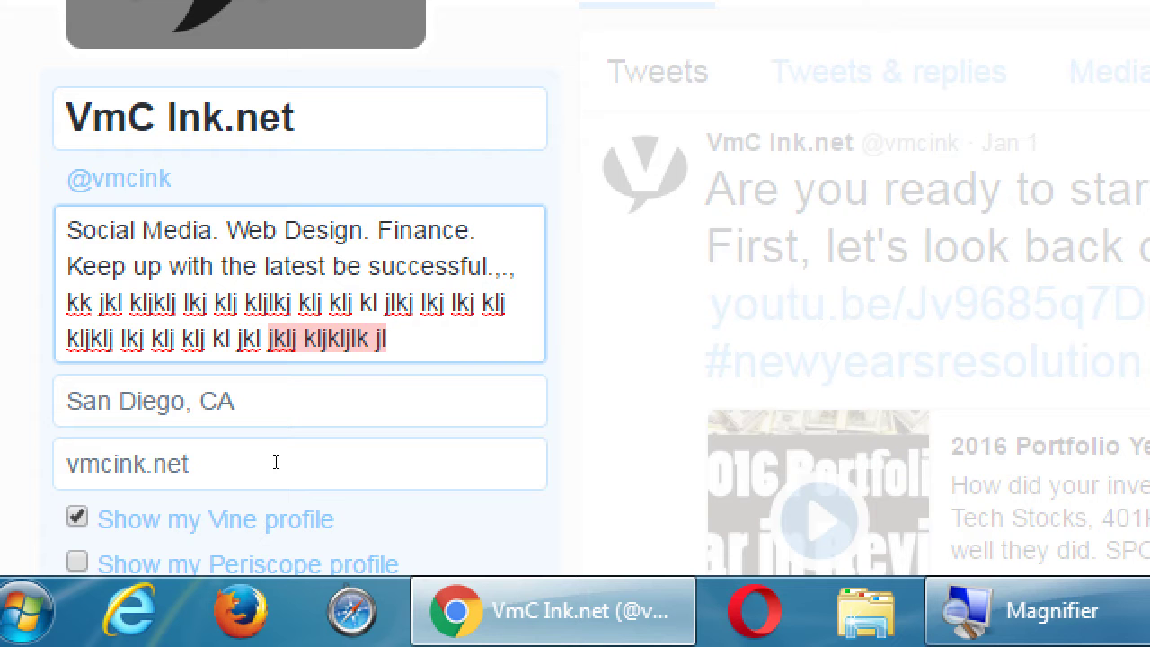
pyautogui.press('Up')
pyautogui.press('Up')
pyautogui.hotkey('ctrl', 'Right')
pyautogui.hotkey('ctrl', 'shift', 'End')
pyautogui.press('BackSpace')
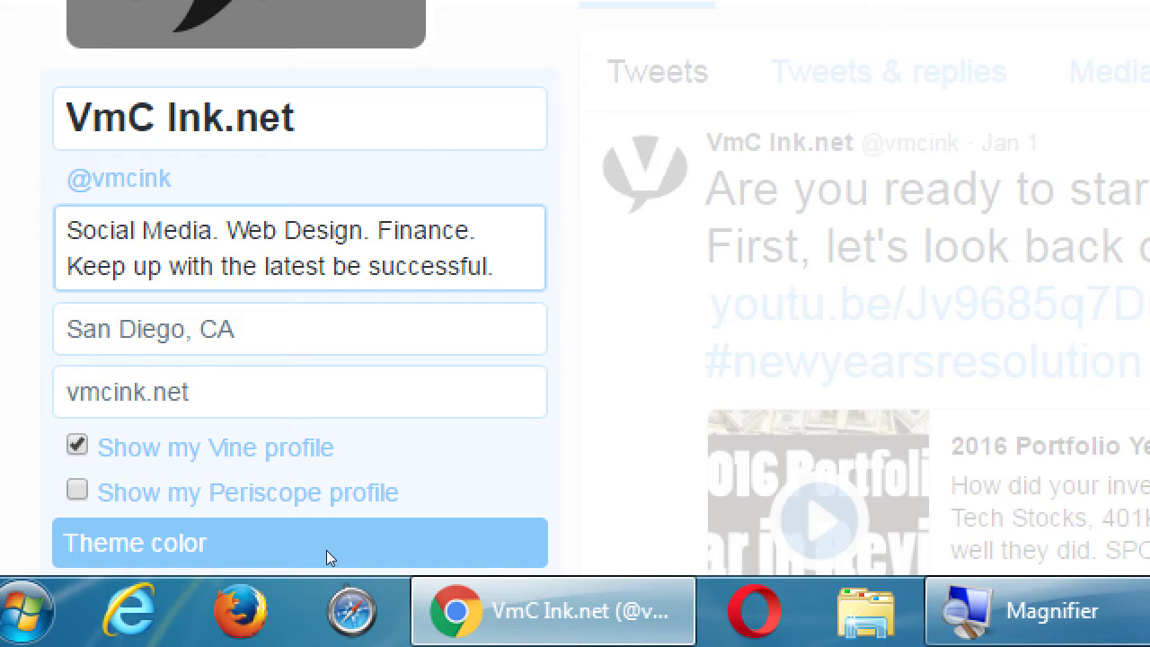
# - Add the indented line 'Use it for phrases/keywords to help you get found' under the Biography tip
pyautogui.hotkey('alt', 'Tab')
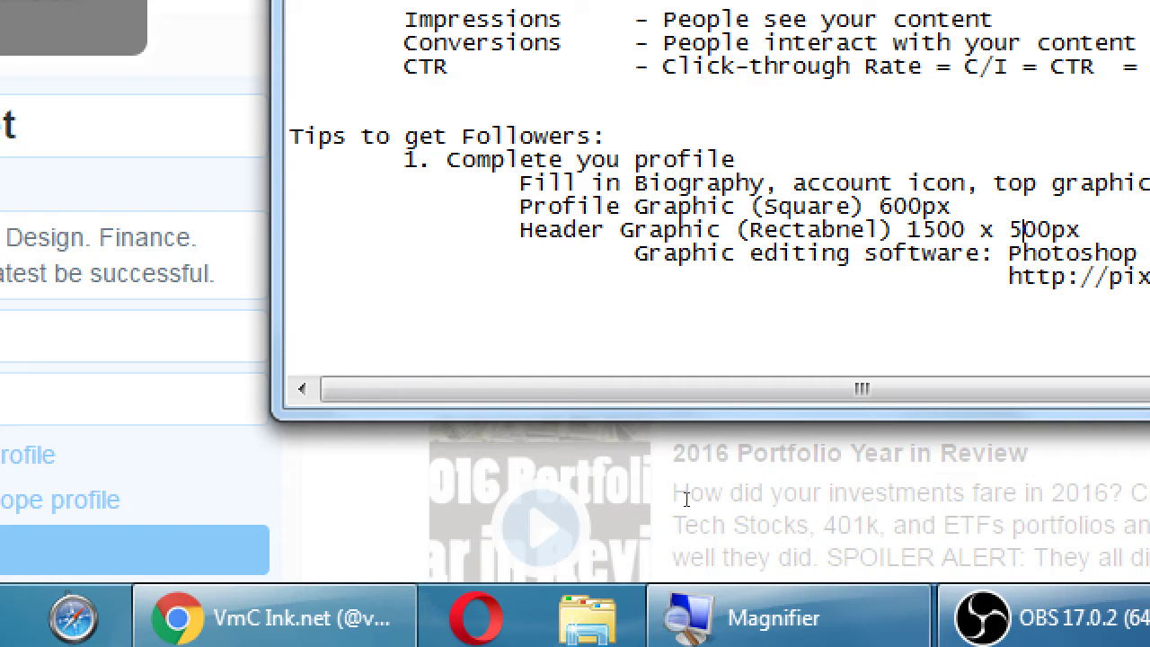
pyautogui.press('Up')
pyautogui.press('Up')
pyautogui.press('End')
pyautogui.press('Return')
pyautogui.press('Tab')
pyautogui.press('Tab')
pyautogui.press('Tab')
pyautogui.write('Use it for phrases/keywrods')
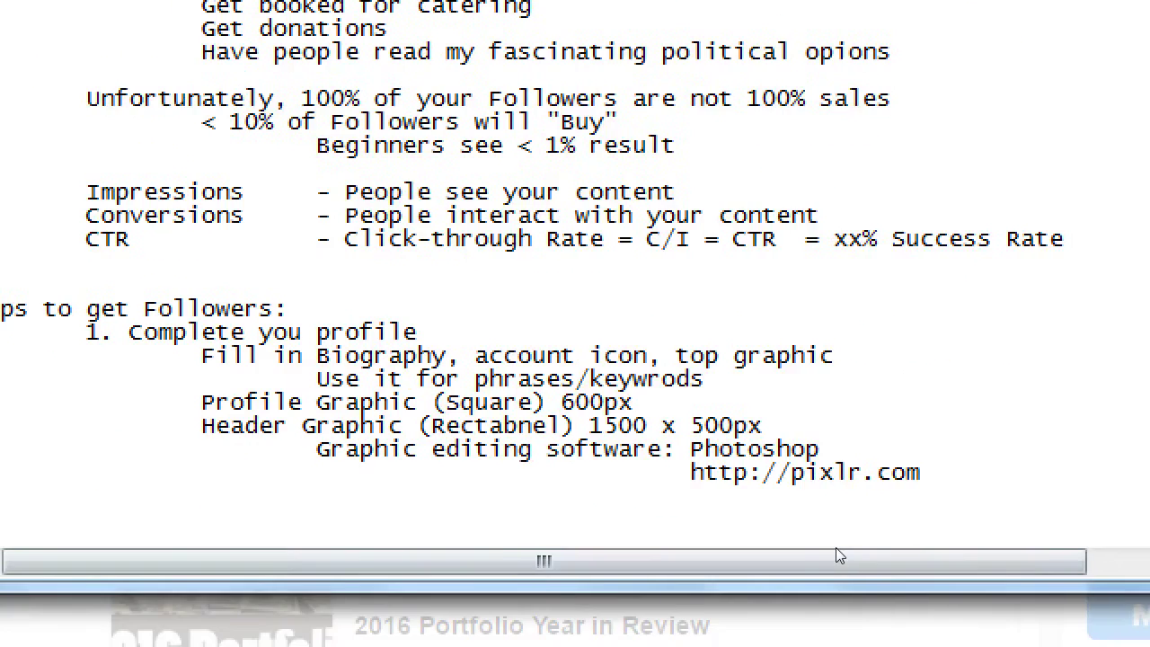
pyautogui.press('BackSpace')
pyautogui.press('BackSpace')
pyautogui.press('BackSpace')
pyautogui.press('BackSpace')
pyautogui.press('BackSpace')
pyautogui.write('words')
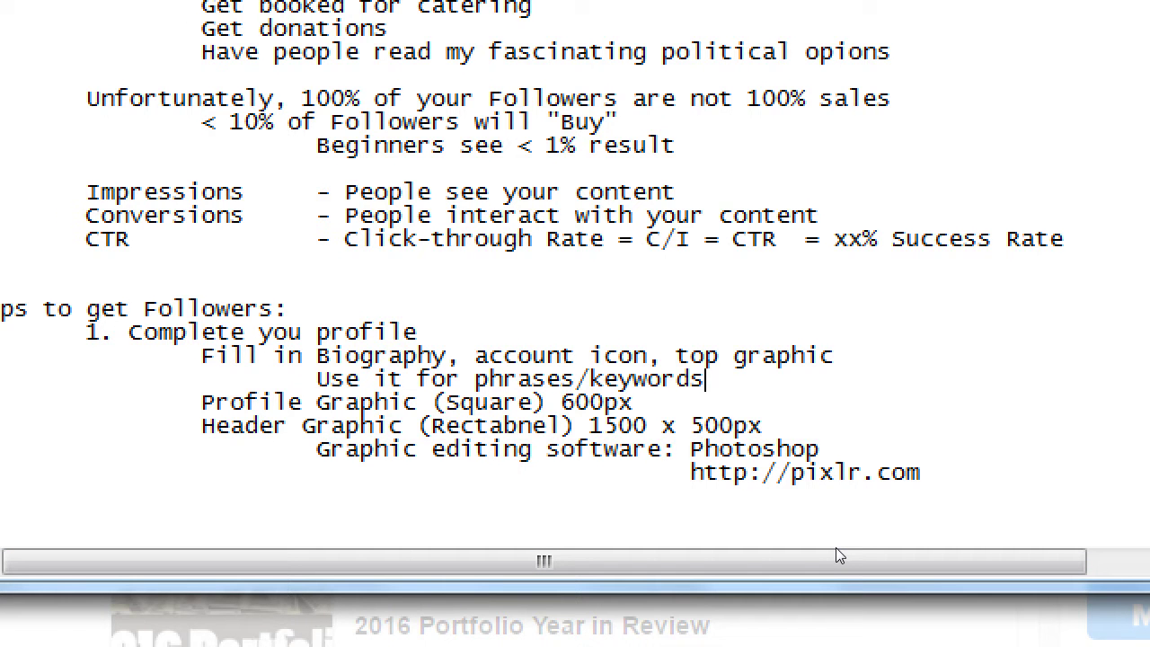
pyautogui.write(' to help you get found')
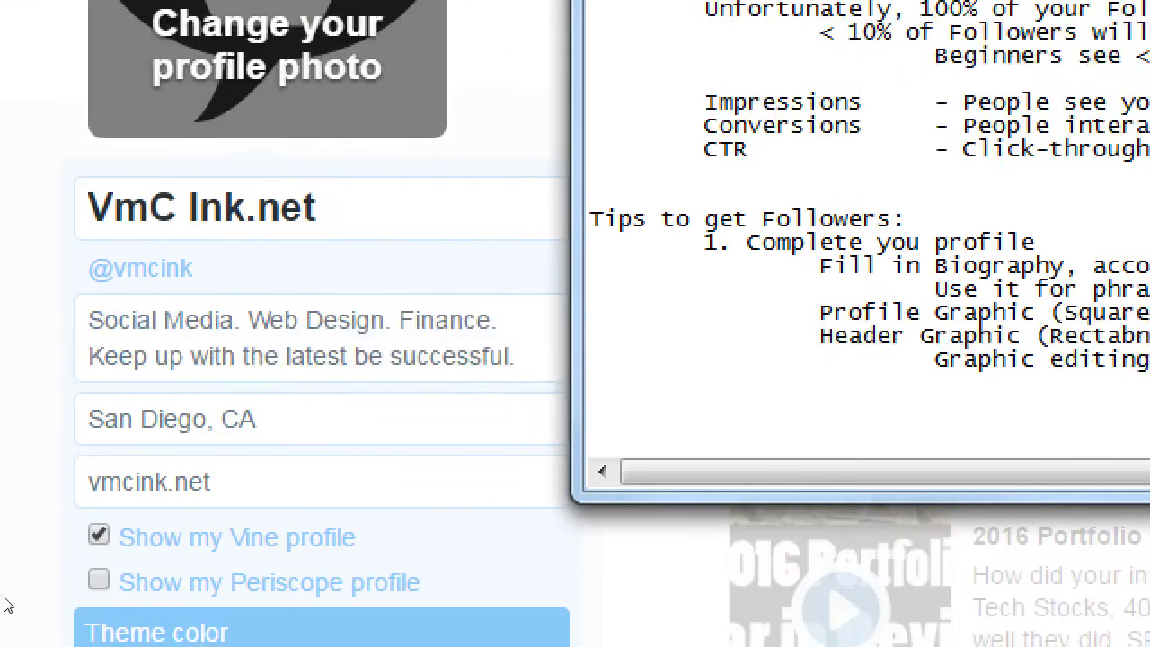
# - Delete 'San Diego, CA' from the Location field in the Twitter profile editor
pyautogui.click(7, 539)
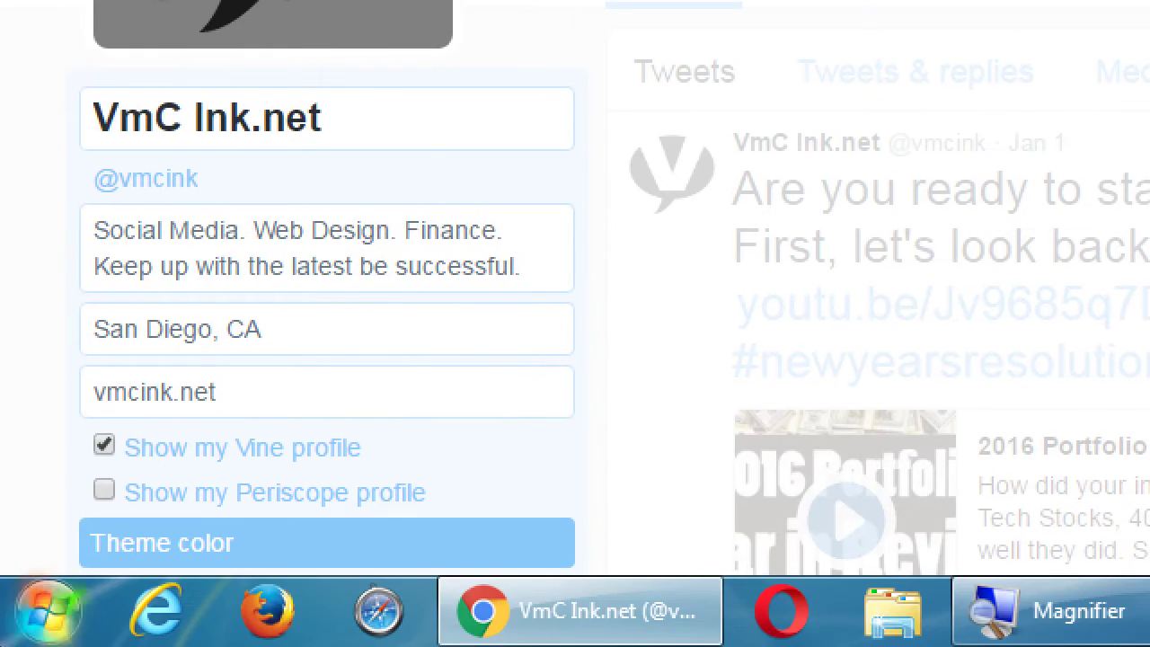
pyautogui.moveTo(261, 329); pyautogui.dragTo(16, 494)
pyautogui.scroll(-1, 16, 548)
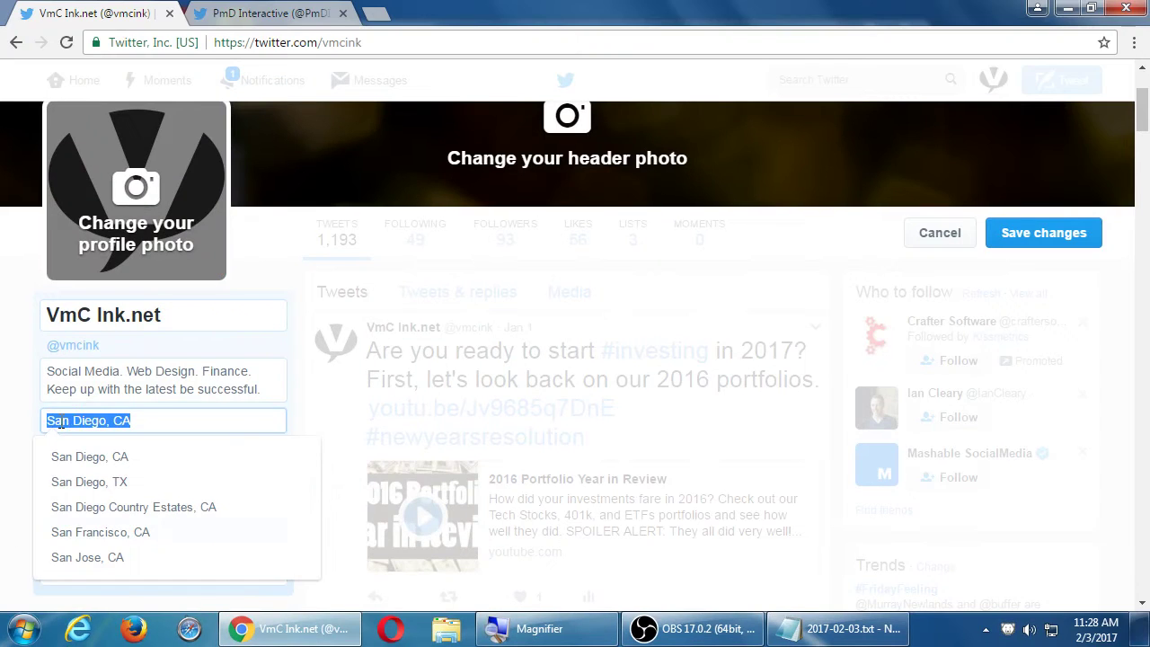
pyautogui.click(7, 372)
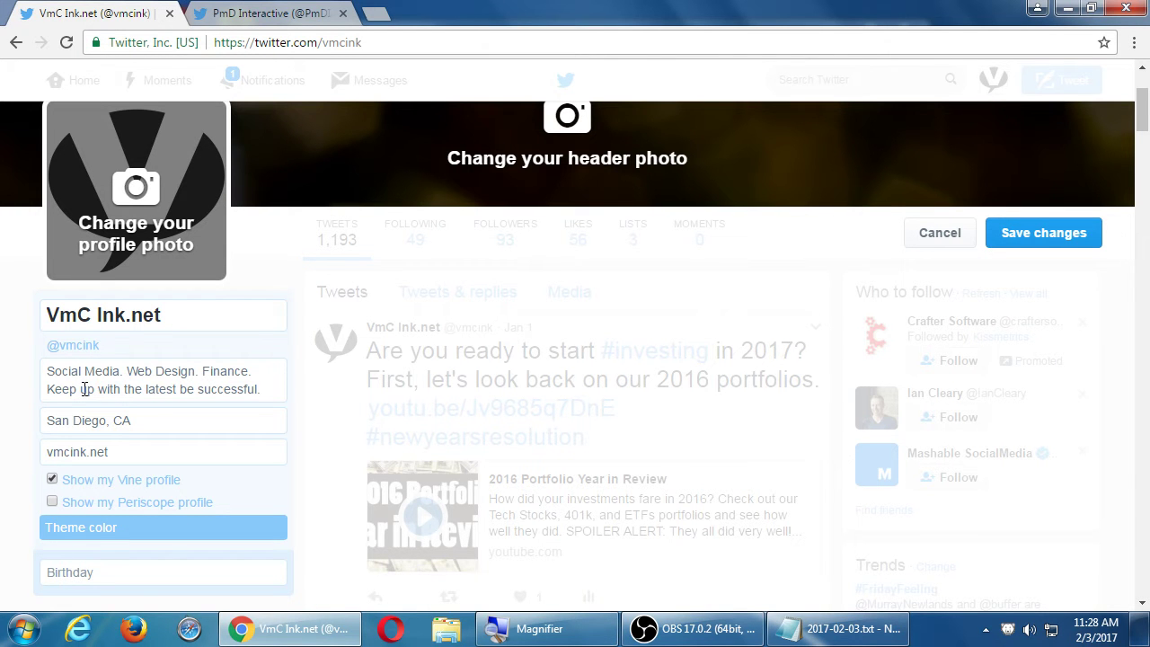
pyautogui.scroll(-1, 90, 390)
pyautogui.moveTo(136, 376); pyautogui.dragTo(7, 361)
pyautogui.press('BackSpace')
pyautogui.click(75, 404)
pyautogui.moveTo(108, 406); pyautogui.dragTo(4, 415)
pyautogui.press('BackSpace')
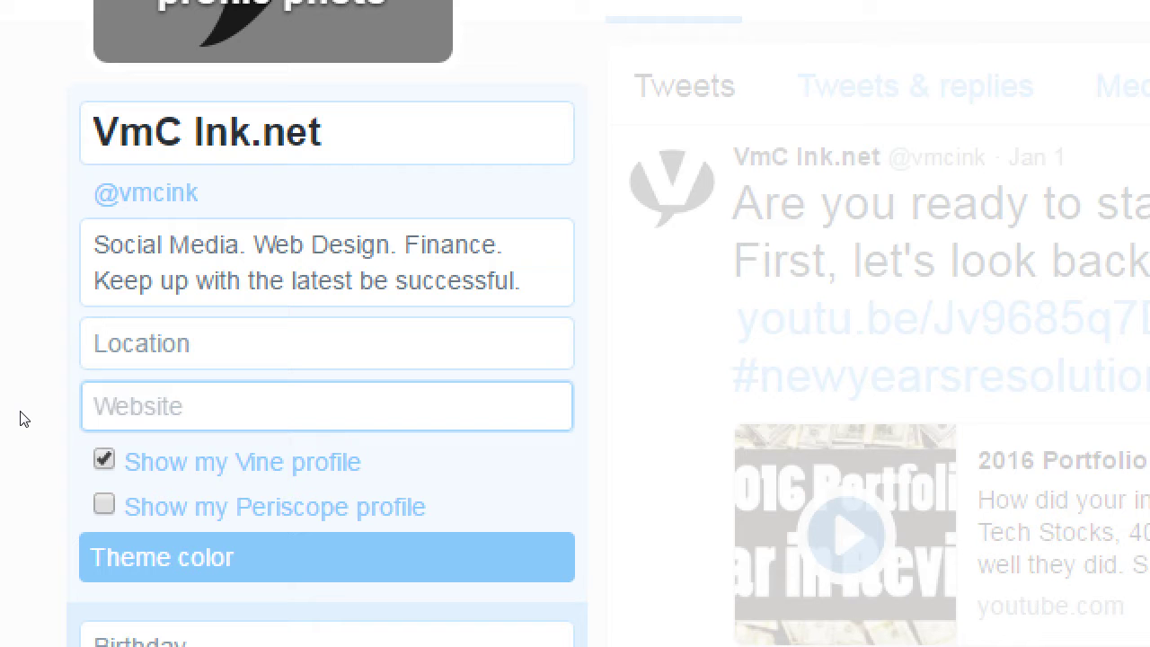
pyautogui.write('vmcink.net')
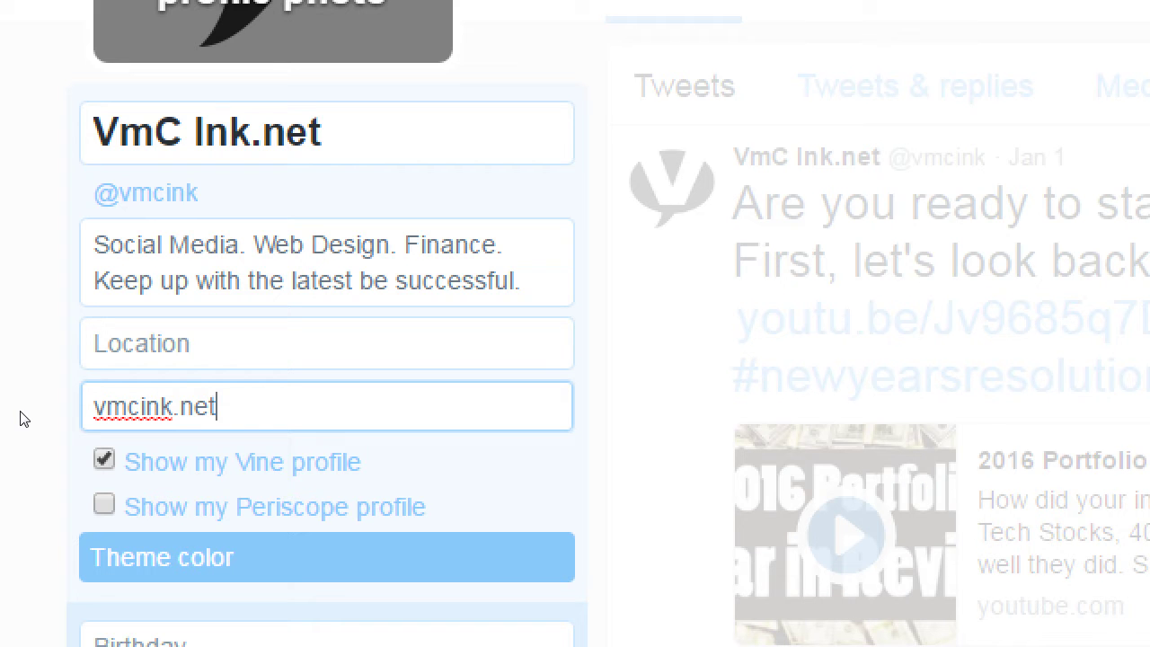
pyautogui.press('BackSpace')
pyautogui.press('BackSpace')
pyautogui.press('BackSpace')
pyautogui.press('BackSpace')
pyautogui.press('BackSpace')
pyautogui.write('k.net')
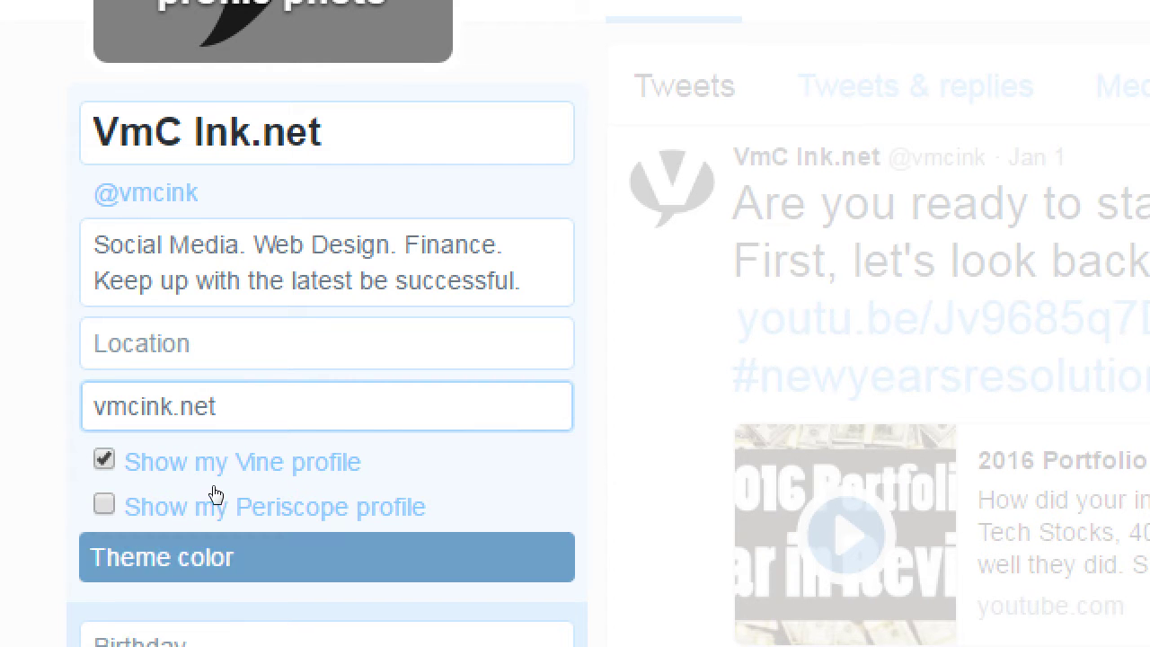
pyautogui.press('super+minus')
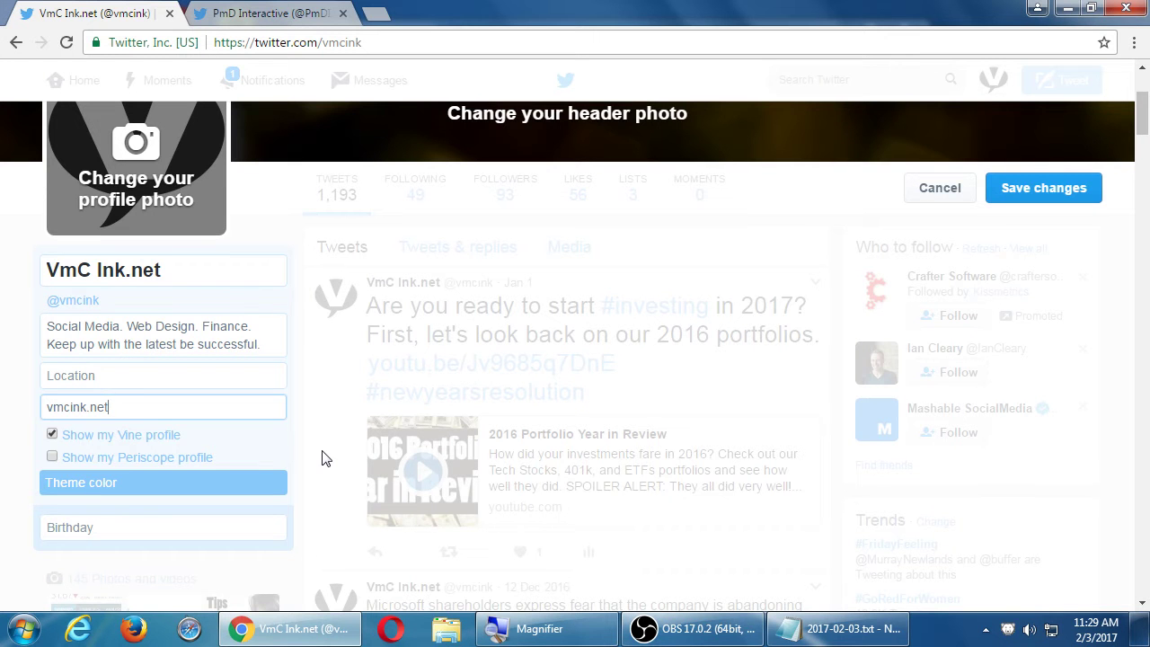
pyautogui.press('super+plus')
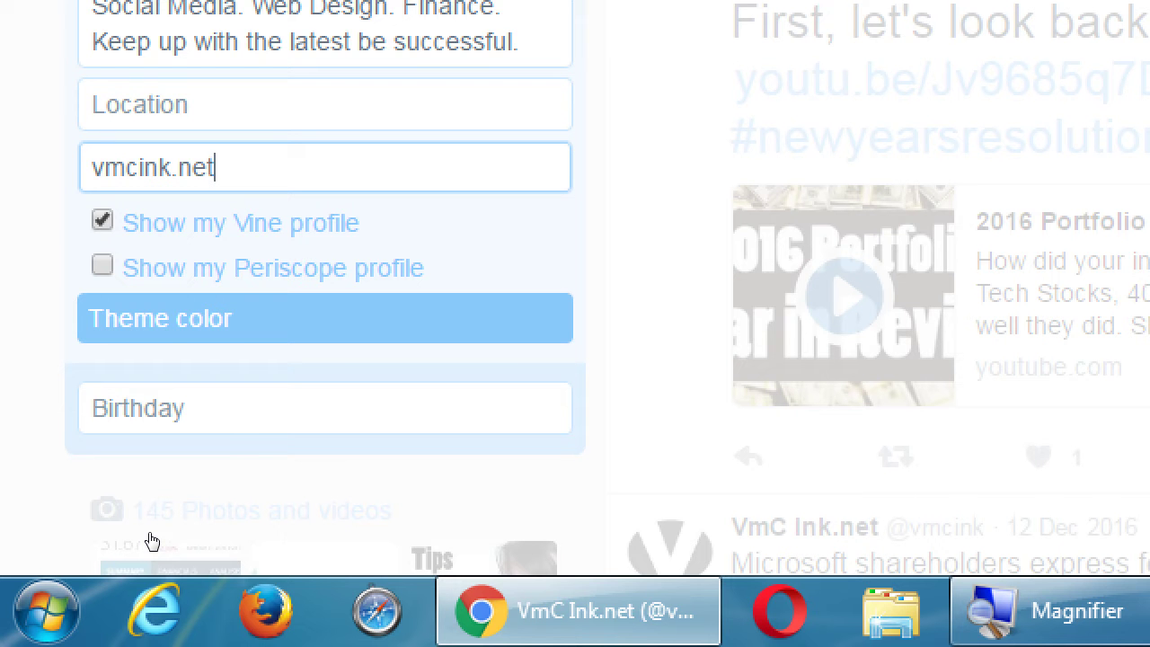
# - Scroll to the top of the profile and cancel editing without saving
pyautogui.press('super+minus')
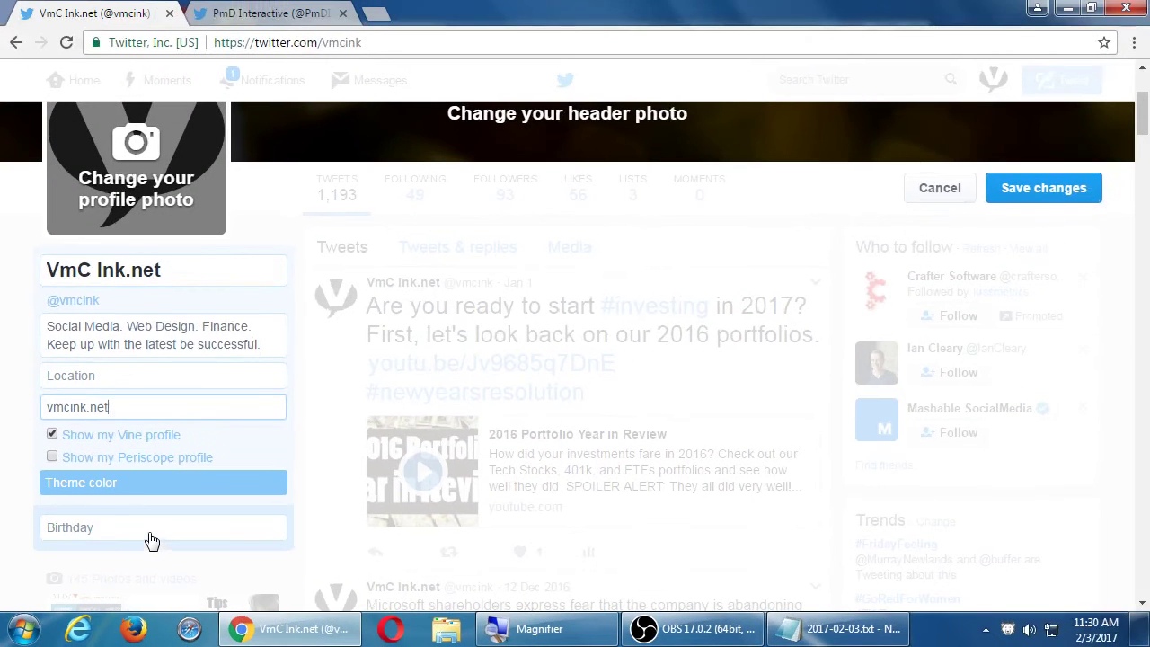
pyautogui.scroll(3, 436, 401)
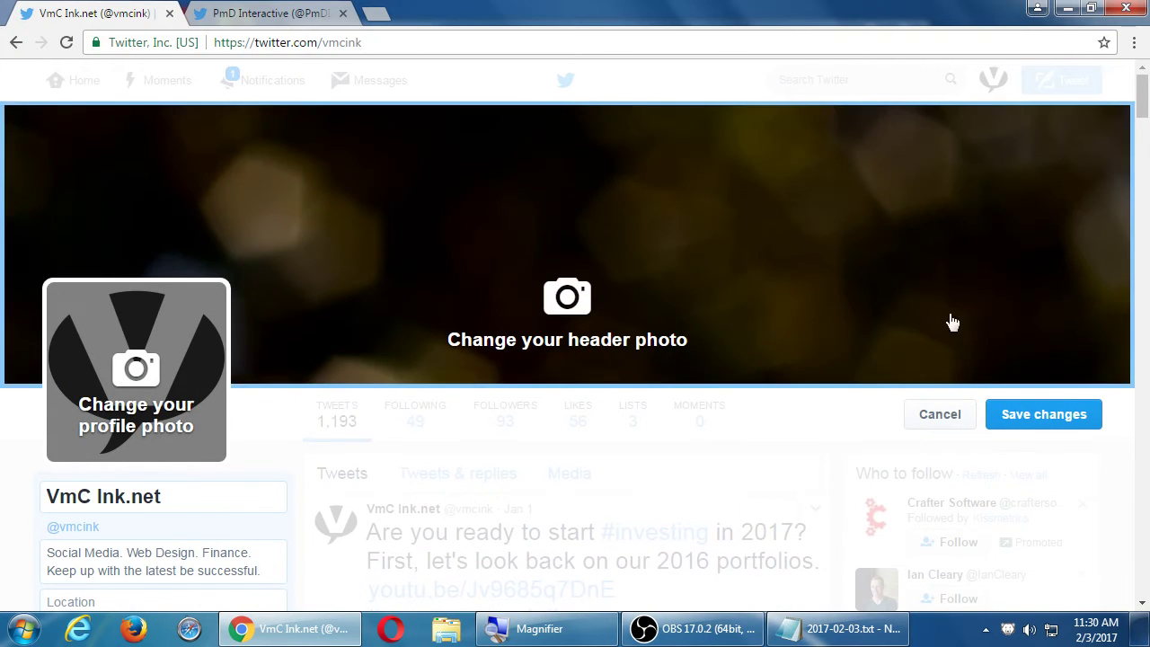
pyautogui.click(940, 414)
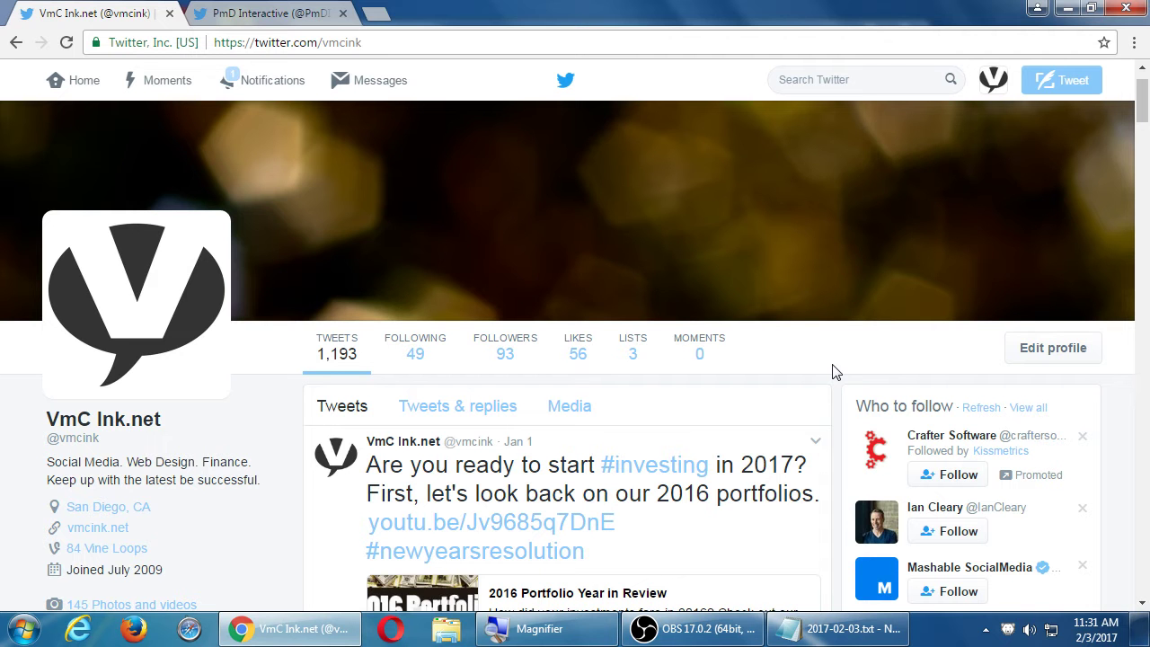
# - Reload the Twitter profile with F5 and scroll through its tweets
pyautogui.press('F5')
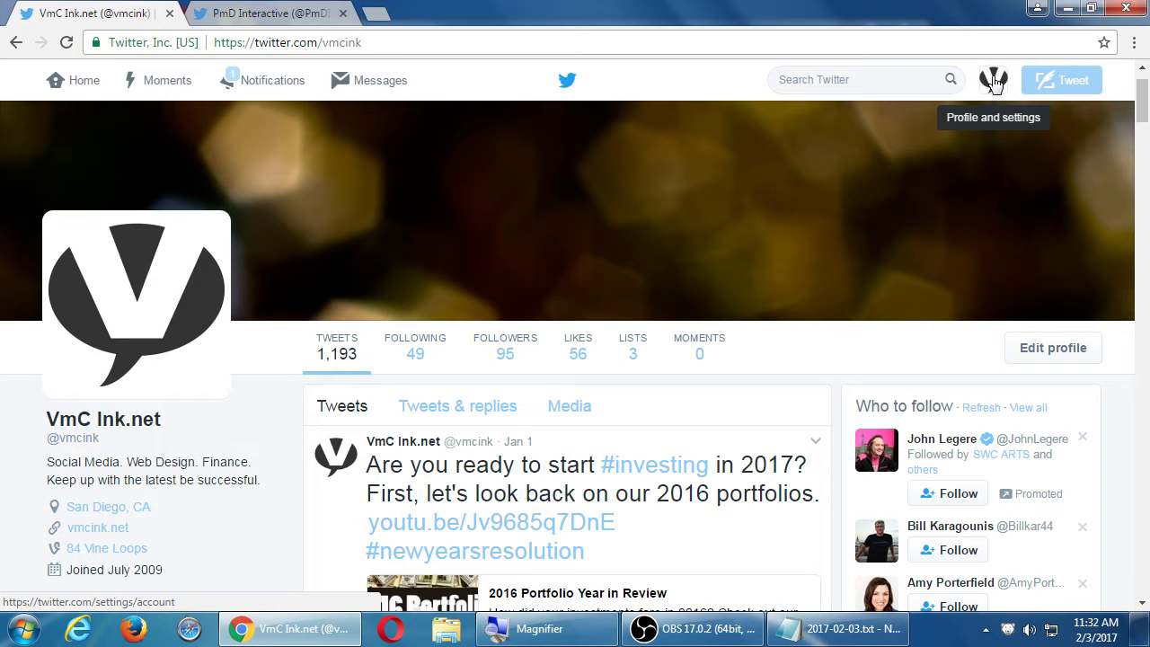
pyautogui.scroll(-2, 860, 239)
pyautogui.scroll(1, 860, 239)
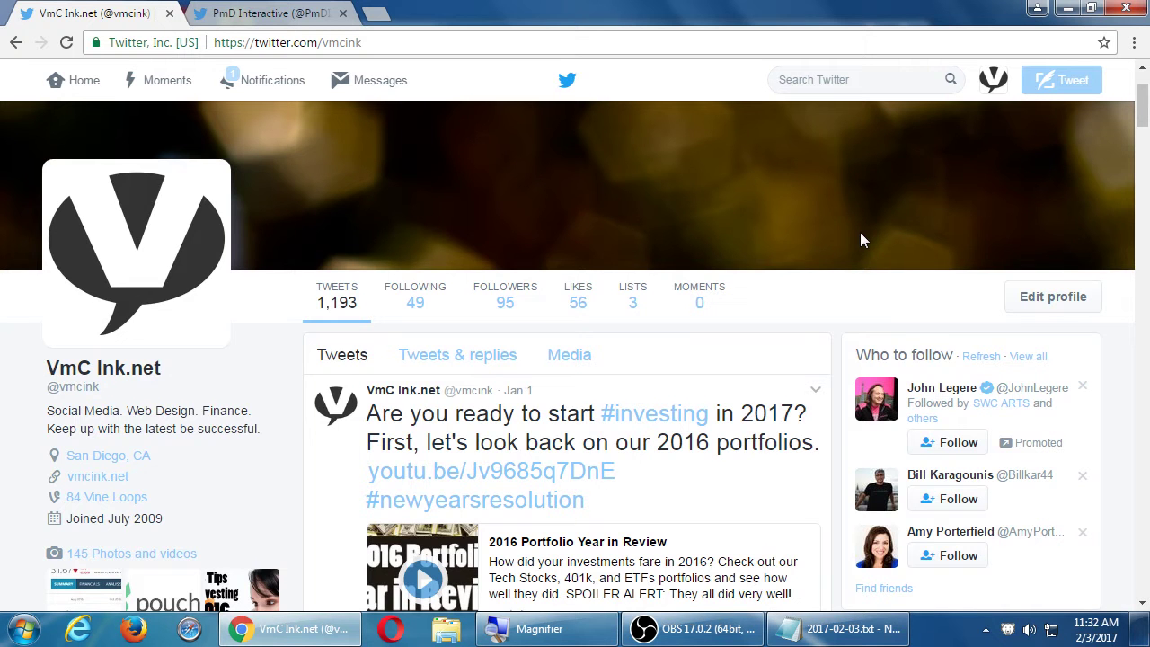
pyautogui.scroll(-12, 860, 239)
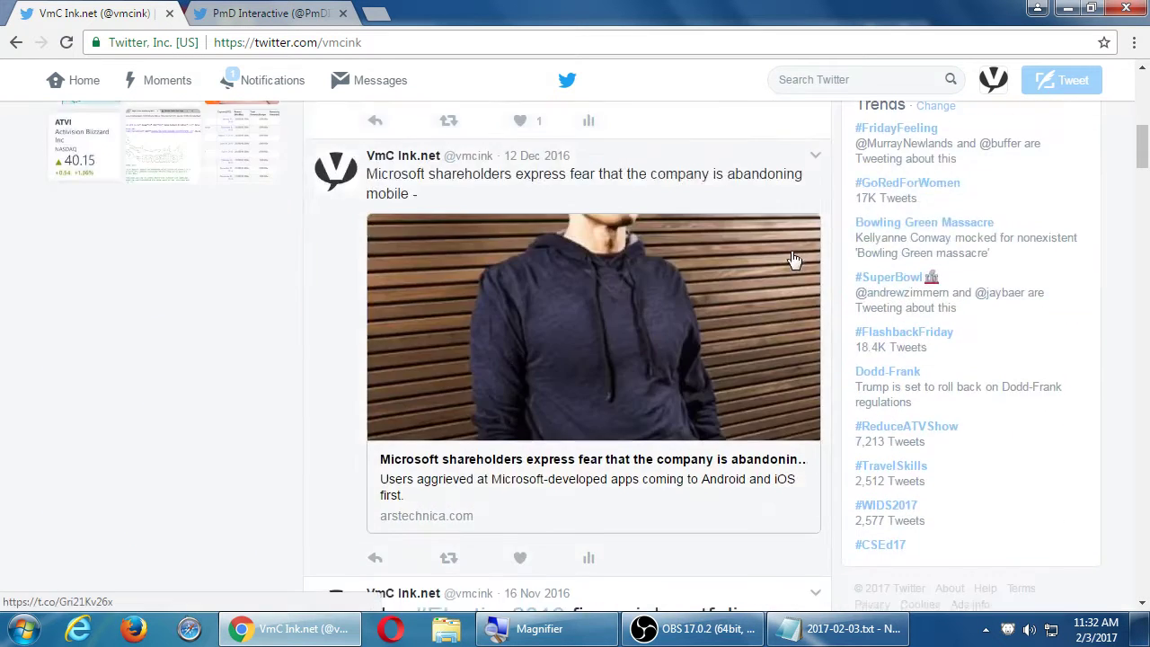
pyautogui.scroll(-8, 795, 256)
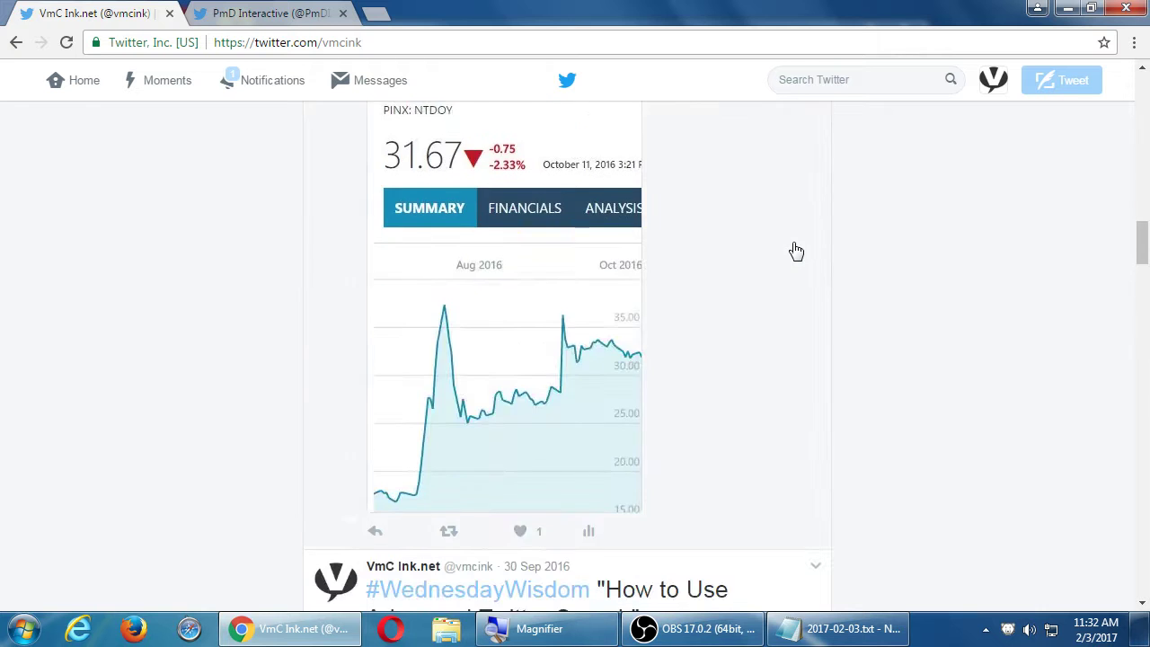
pyautogui.scroll(3, 796, 250)
pyautogui.scroll(15, 794, 241)
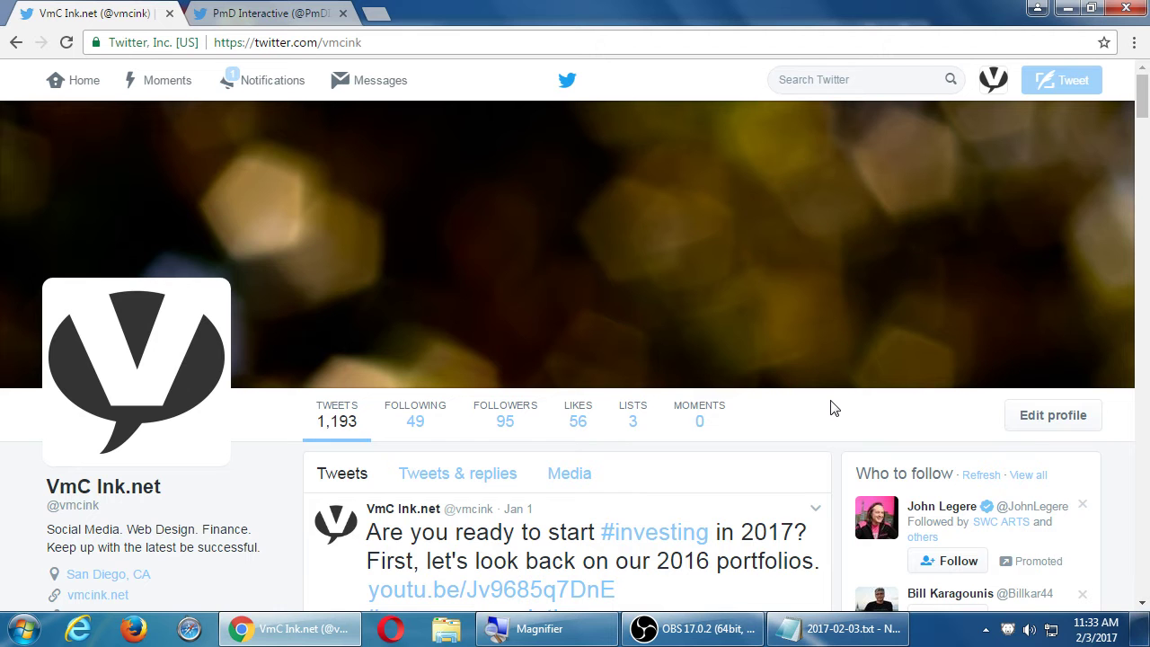
# - Open a new tweet, close it without posting, and bring Notepad forward
pyautogui.click(1064, 80)
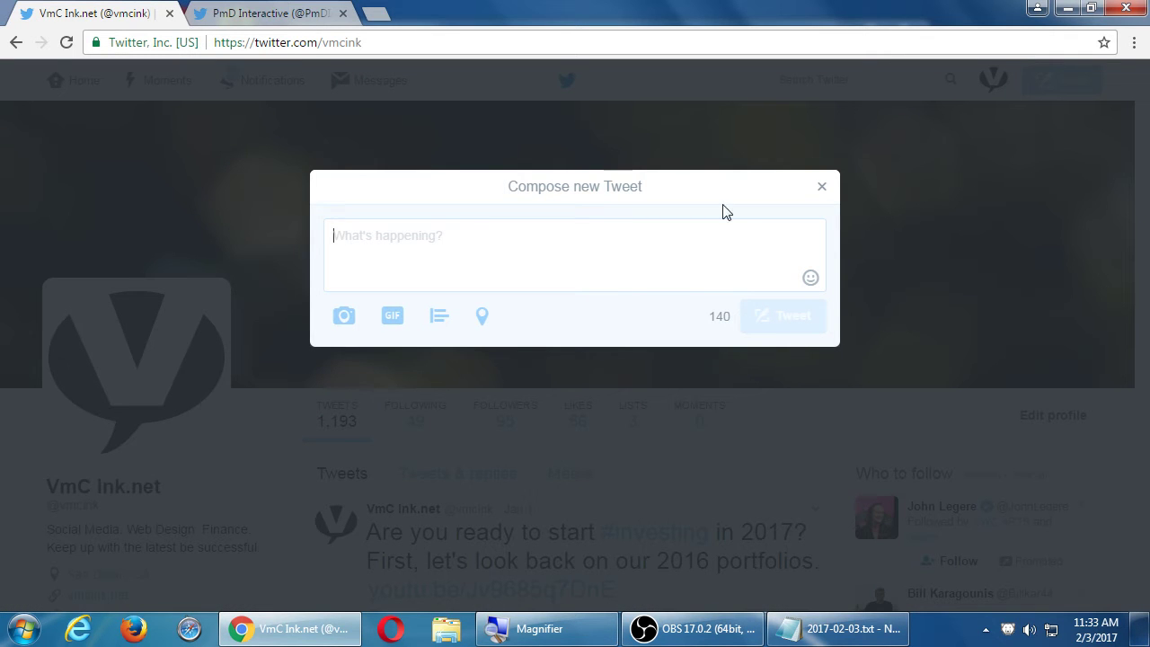
pyautogui.click(820, 188)
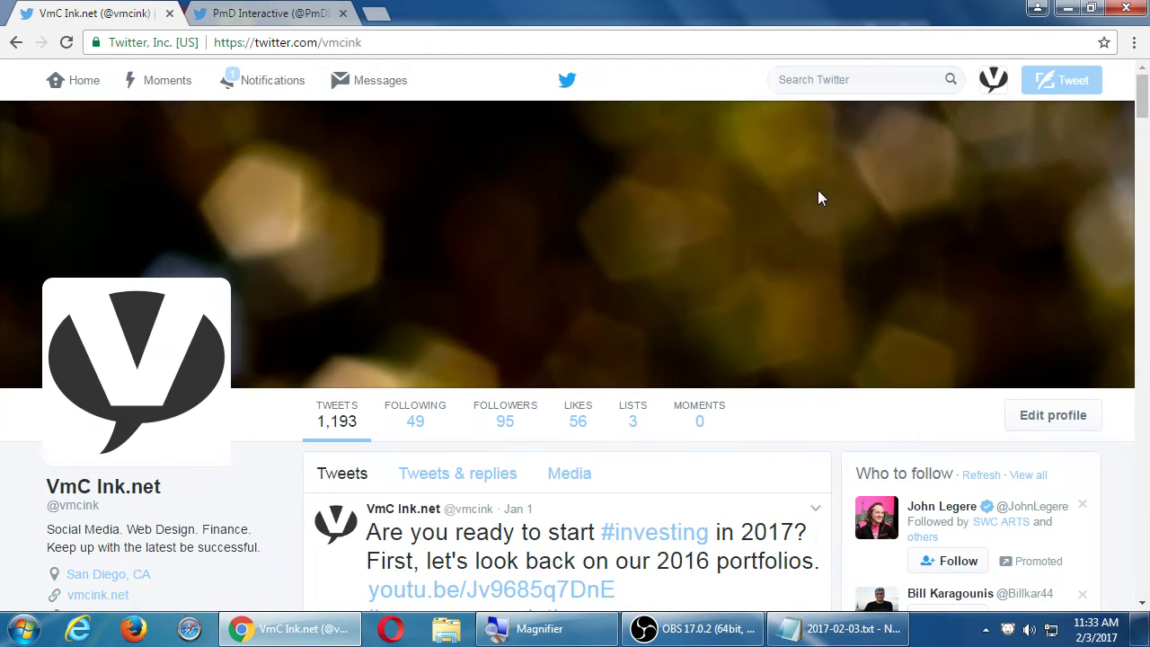
pyautogui.click(840, 629)
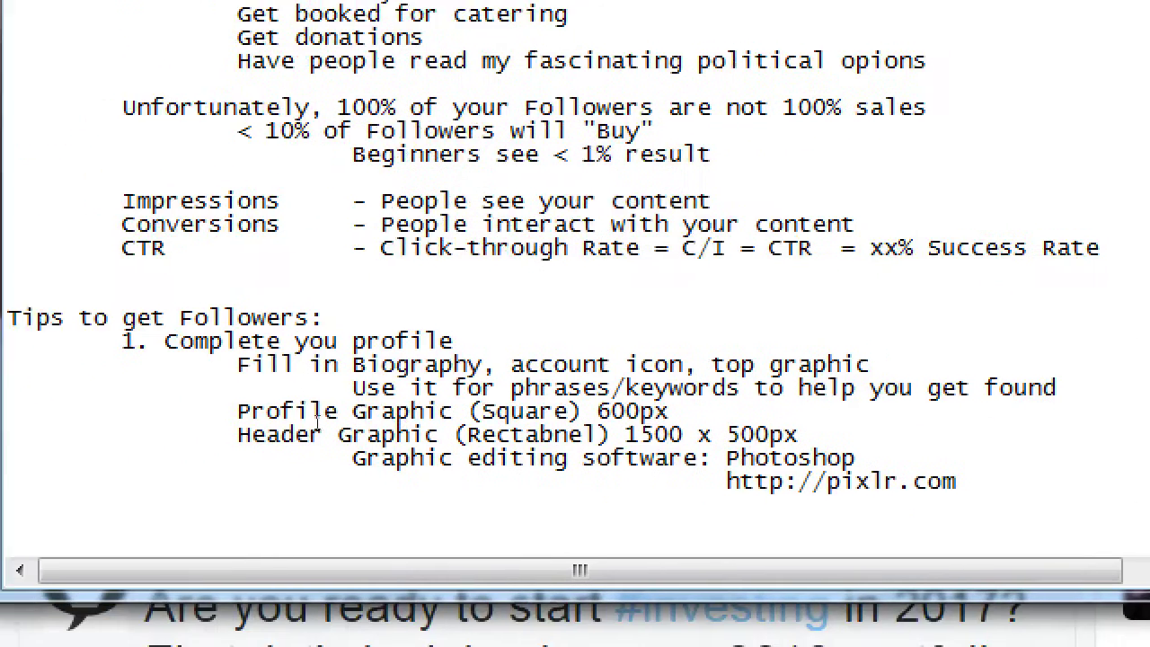
# - Add the tip '2. Tweet 3 - 5 times before trying to build Followers' to the notes
pyautogui.moveTo(45, 324); pyautogui.dragTo(336, 337)
pyautogui.click(389, 314)
pyautogui.hotkey('ctrl', 'End')
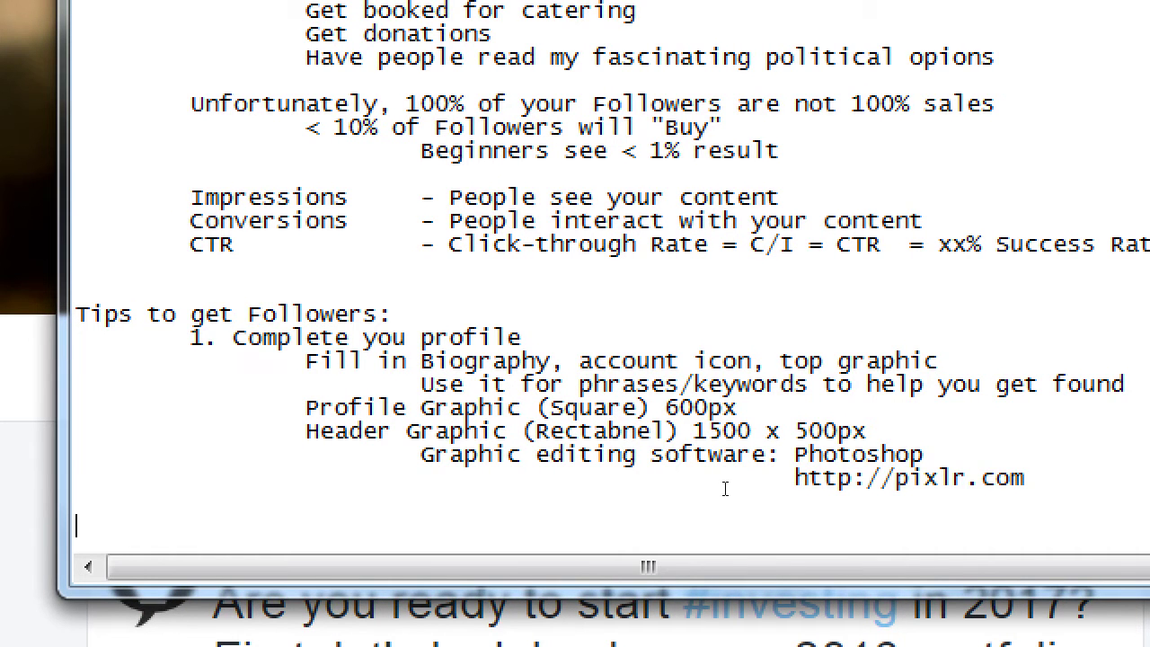
pyautogui.press('Up')
pyautogui.write('2. Tweet 3 - 5 times')
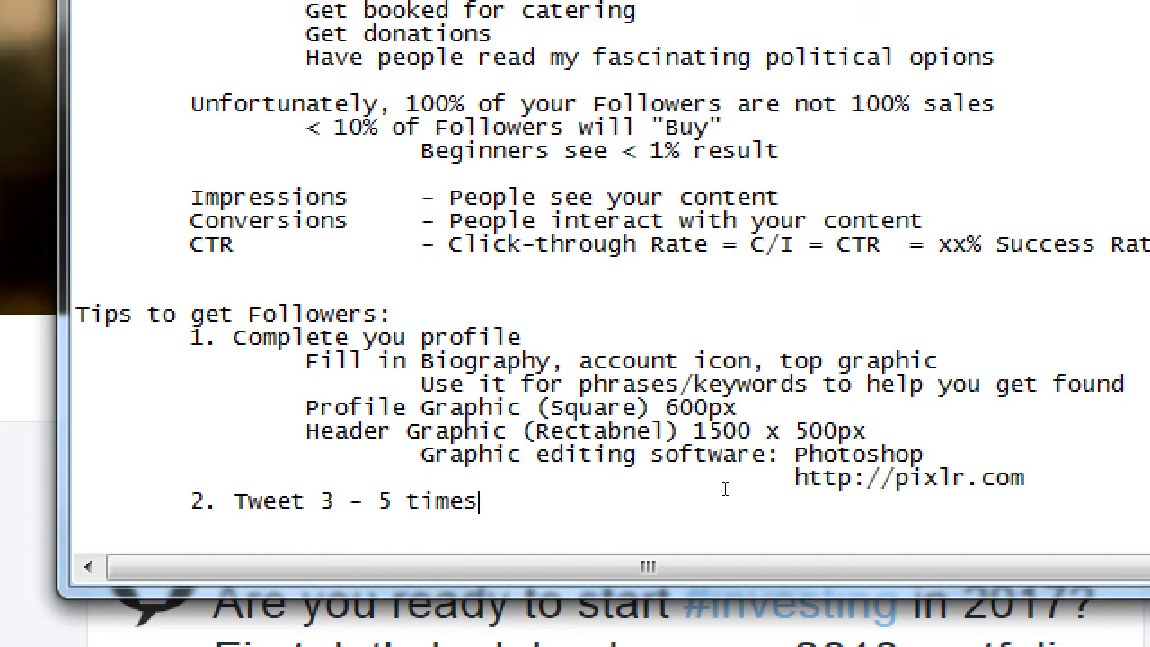
pyautogui.write(' before trying to build Followers')
pyautogui.hotkey('shift', 'Home')
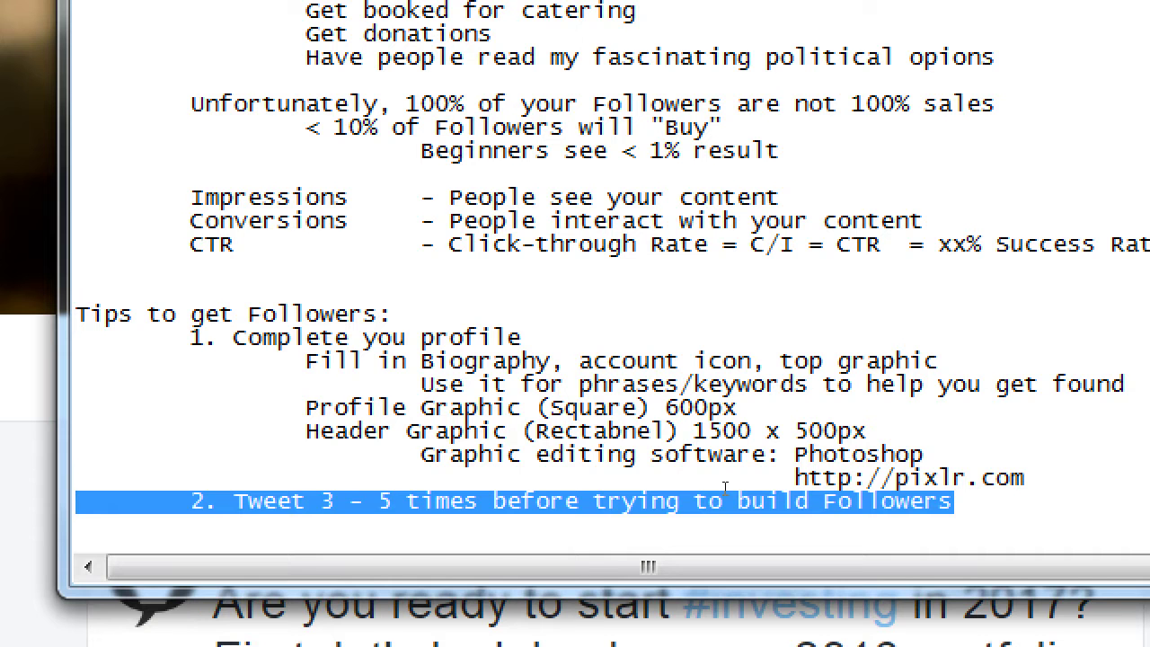
pyautogui.click(666, 409)
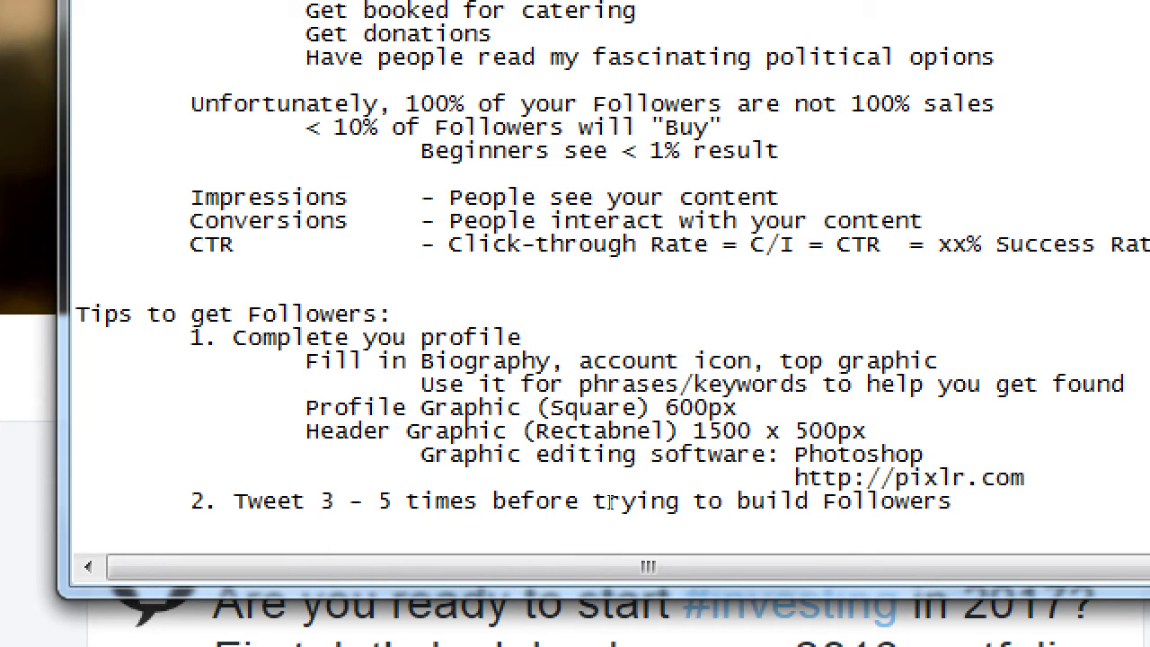
# - Correct the misspelled 'Rectabnel' to 'Rectangle' in the header graphic line
pyautogui.press('Down')
pyautogui.press('BackSpace')
pyautogui.press('BackSpace')
pyautogui.press('BackSpace')
pyautogui.press('BackSpace')
pyautogui.write('an')
pyautogui.press('BackSpace')
pyautogui.press('BackSpace')
pyautogui.write('ngle')
pyautogui.press('Down')
pyautogui.press('Down')
pyautogui.press('Down')
# - Scroll through the PmD Interactive tab's tweets, then return to the VmC Ink.net tab and Notepad
pyautogui.press('super+minus')
pyautogui.hotkey('alt', 'Tab')
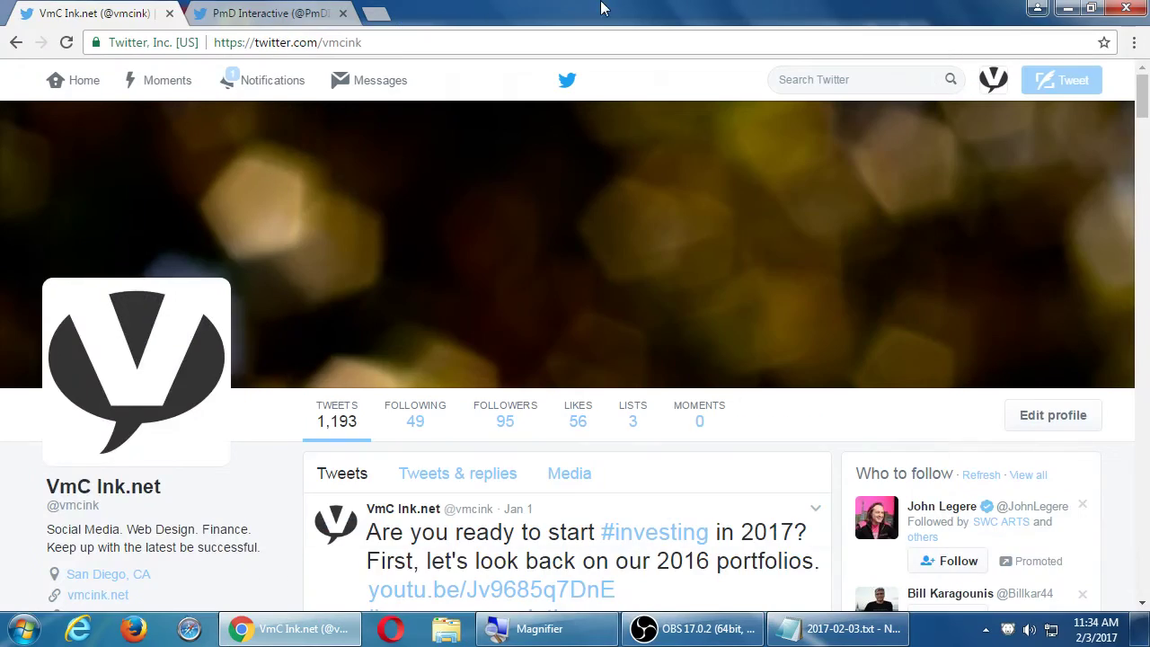
pyautogui.click(326, 18)
pyautogui.scroll(-4, 680, 444)
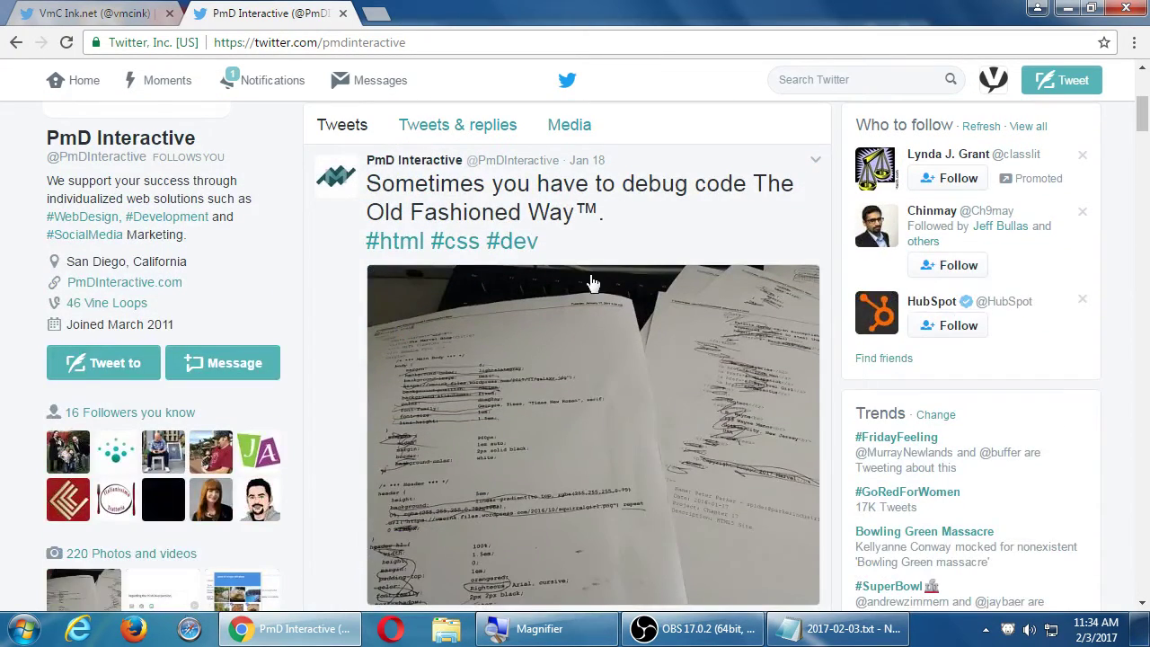
pyautogui.scroll(-10, 584, 292)
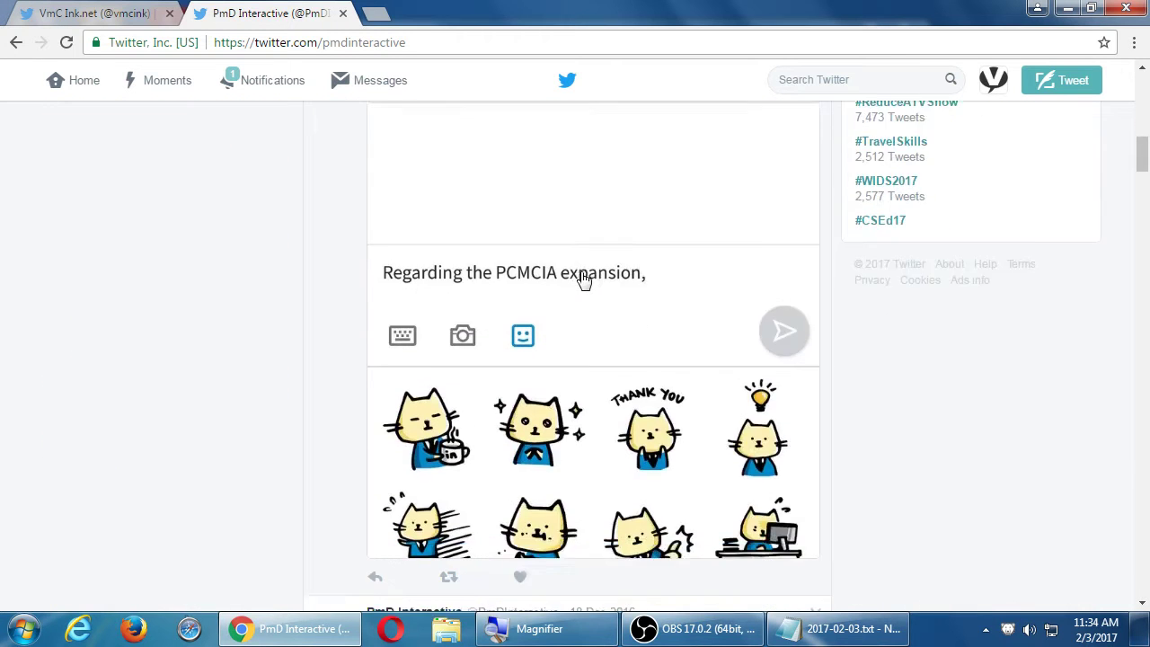
pyautogui.scroll(-9, 580, 308)
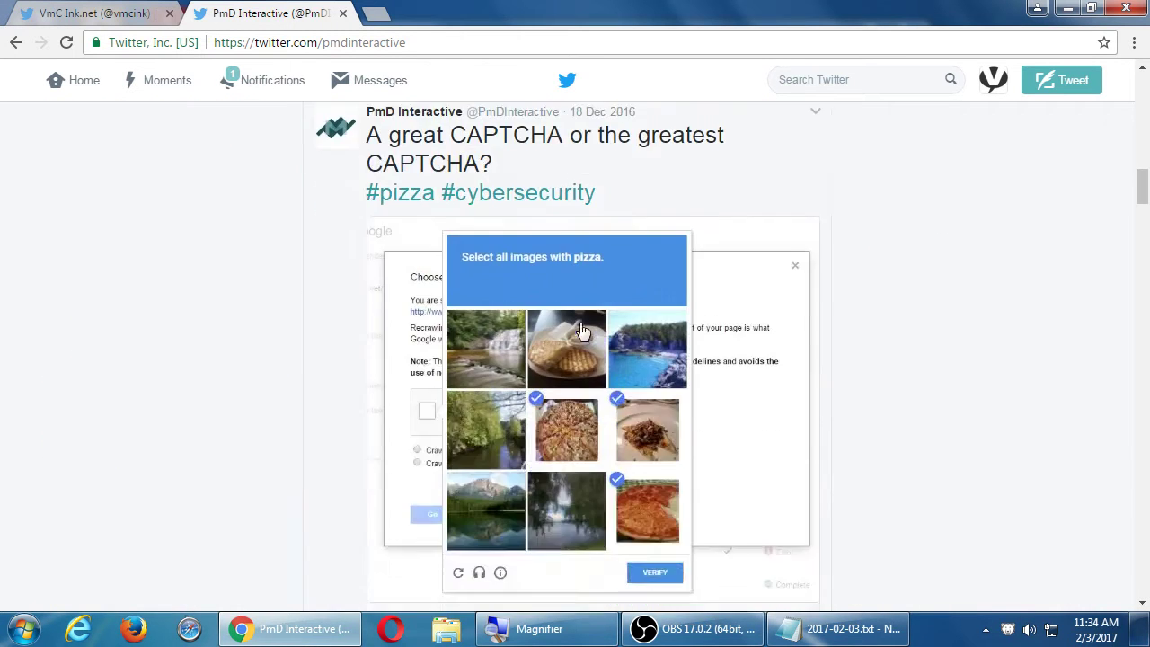
pyautogui.scroll(-9, 619, 393)
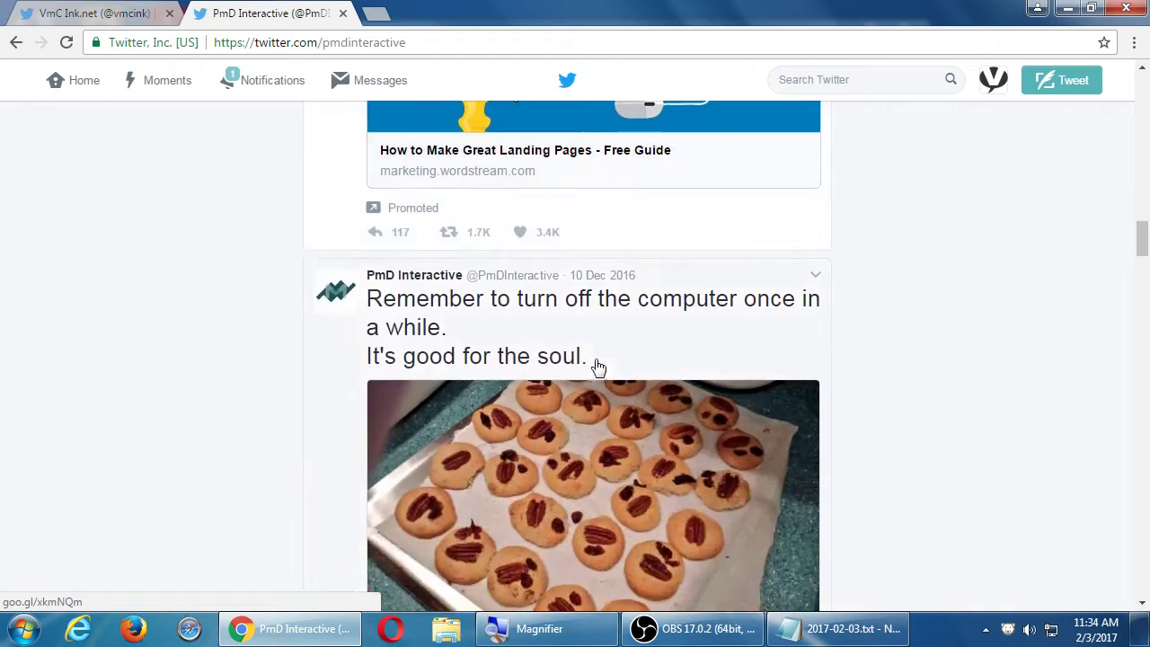
pyautogui.scroll(-3, 599, 374)
pyautogui.scroll(5, 623, 404)
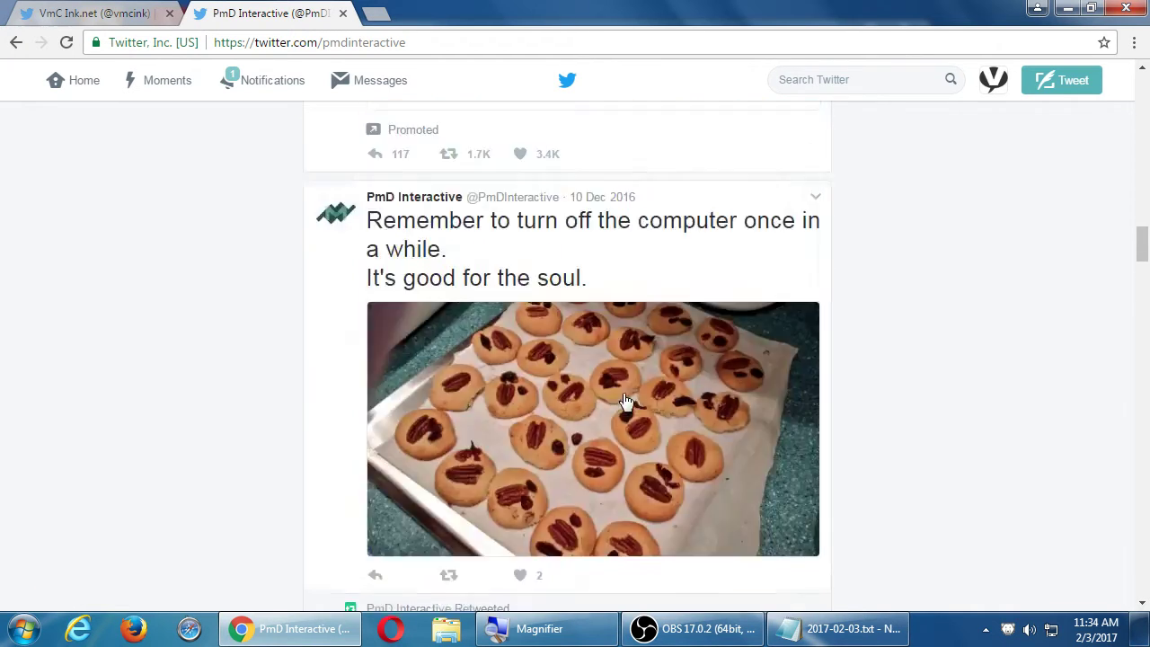
pyautogui.scroll(15, 760, 340)
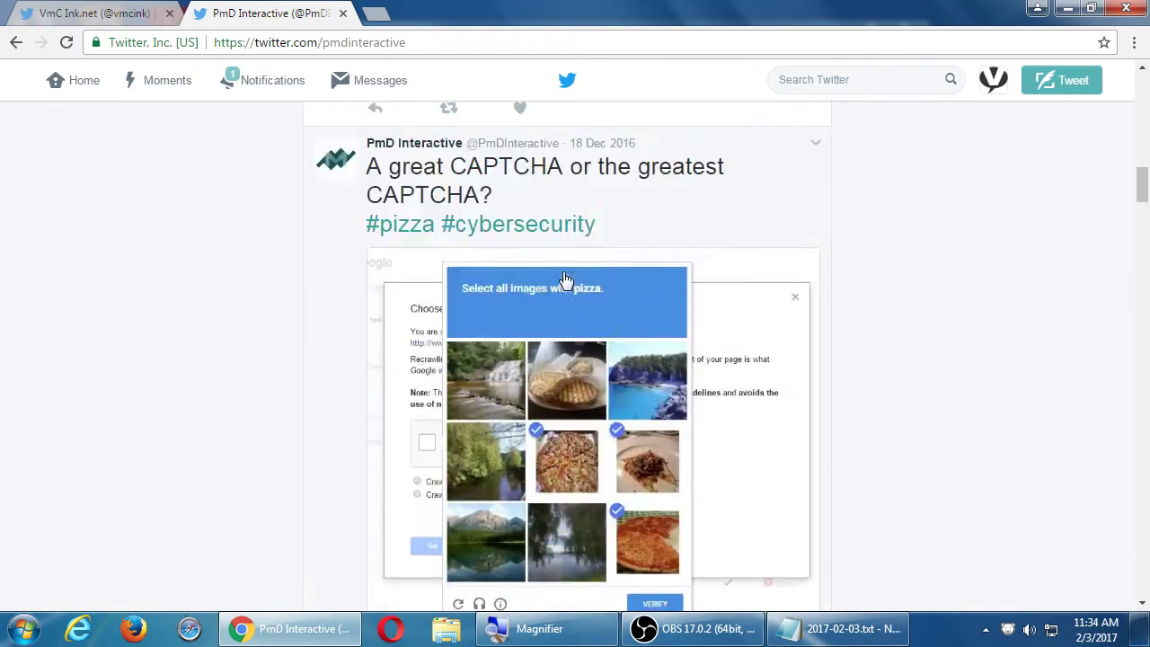
pyautogui.scroll(3, 560, 274)
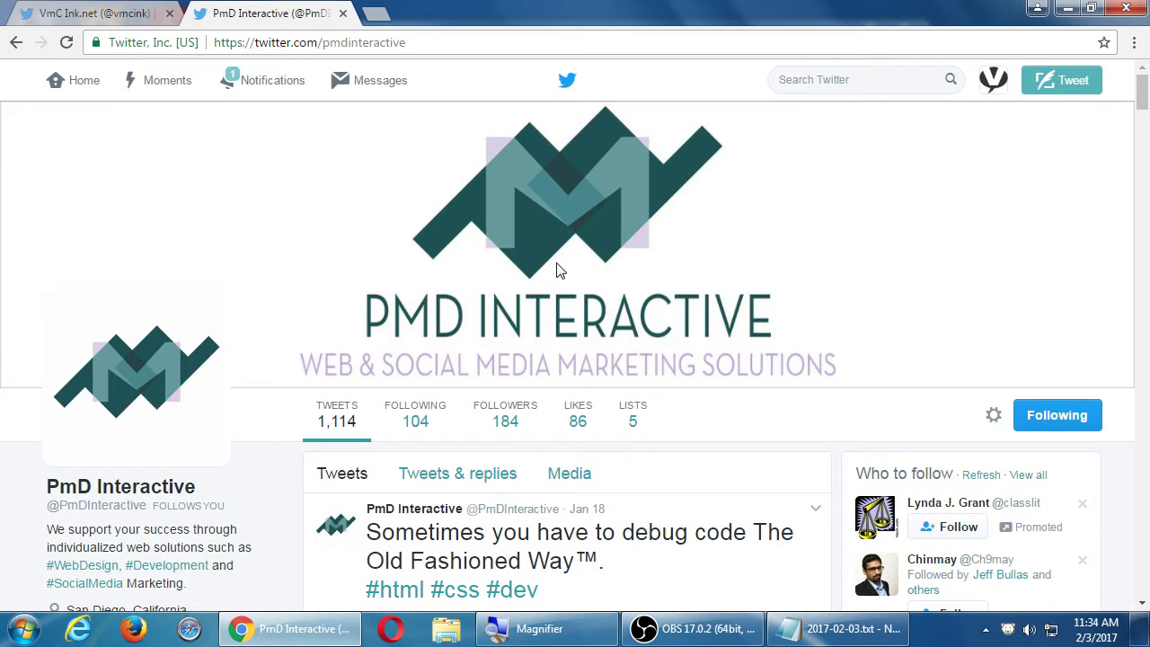
pyautogui.click(65, 12)
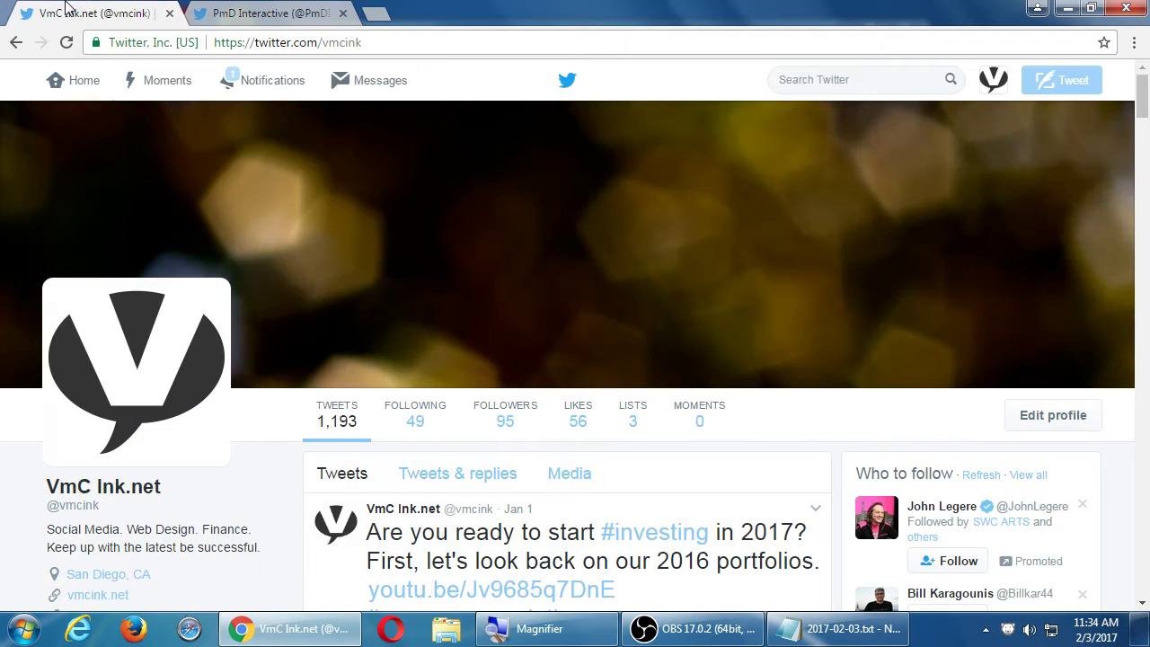
pyautogui.click(836, 629)
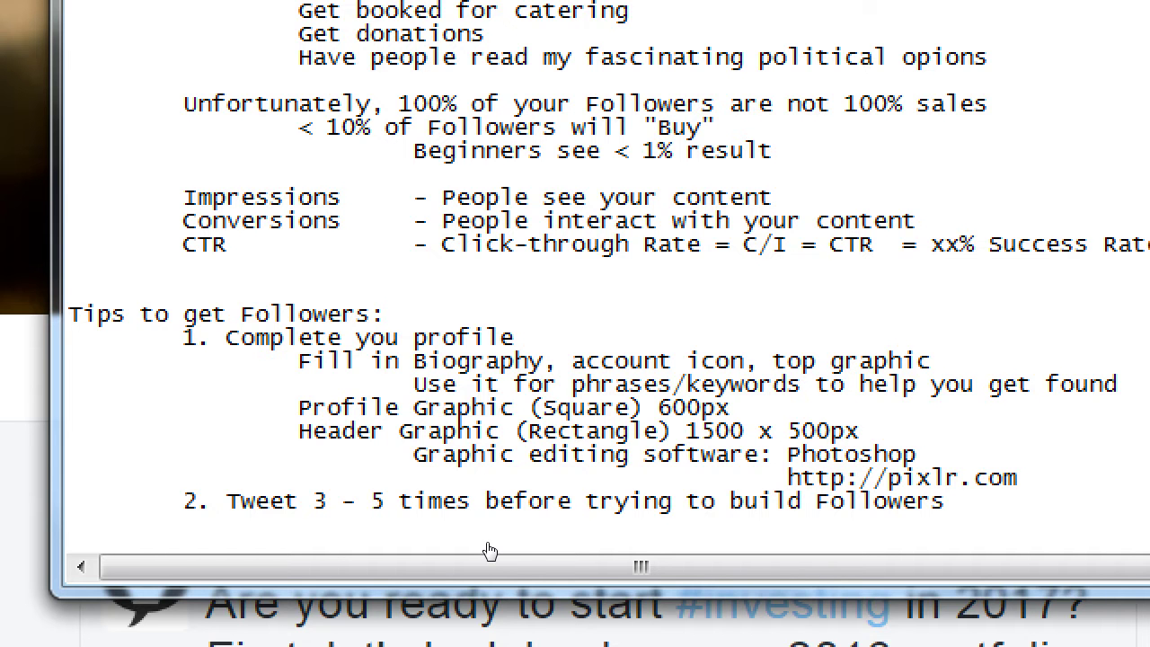
# - Add the indented line 'Have content to entice Followers' under the second tip, then bring Twitter forward
pyautogui.press('Tab')
pyautogui.press('Tab')
pyautogui.write('Have content to entice ')
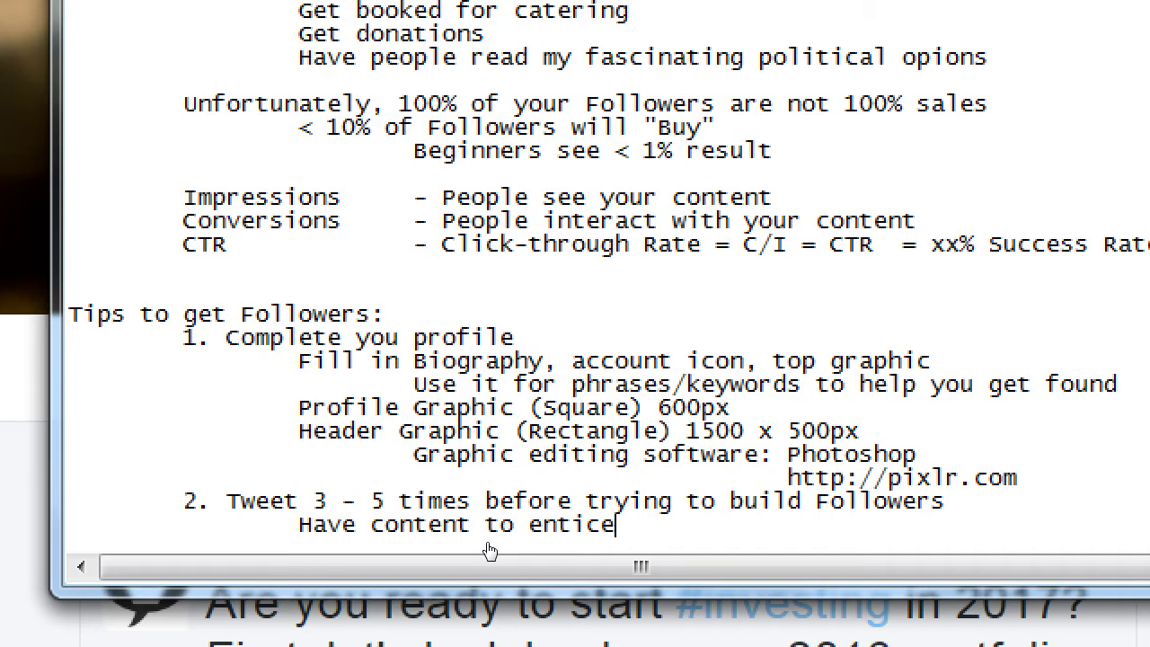
pyautogui.write('Followers')
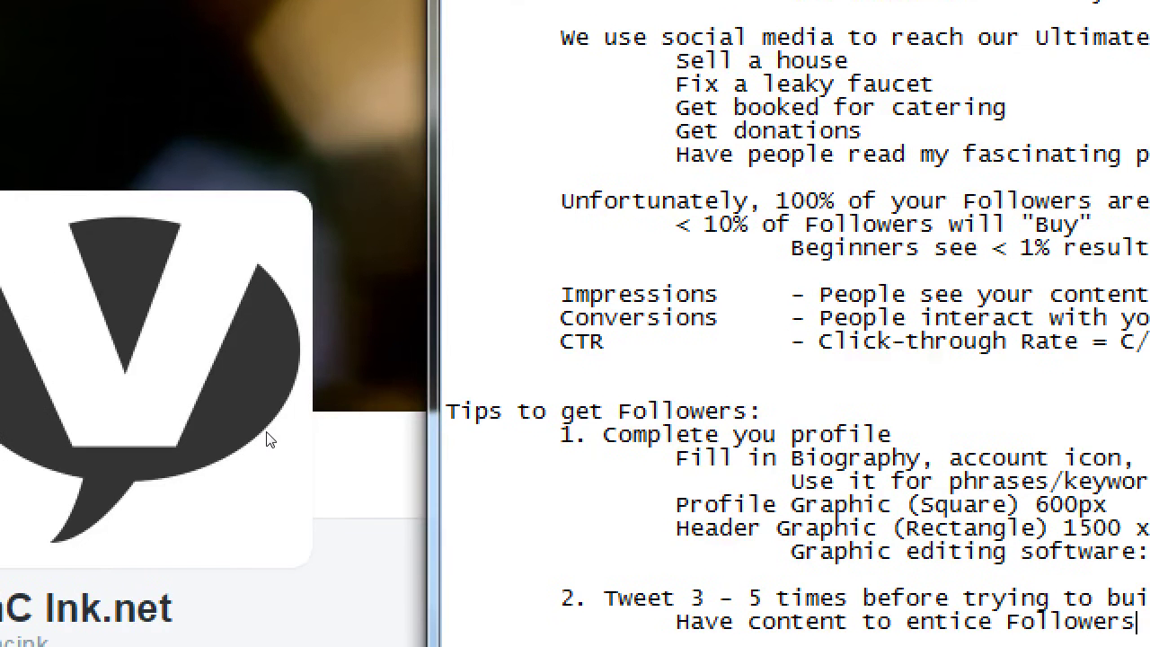
pyautogui.click(264, 482)
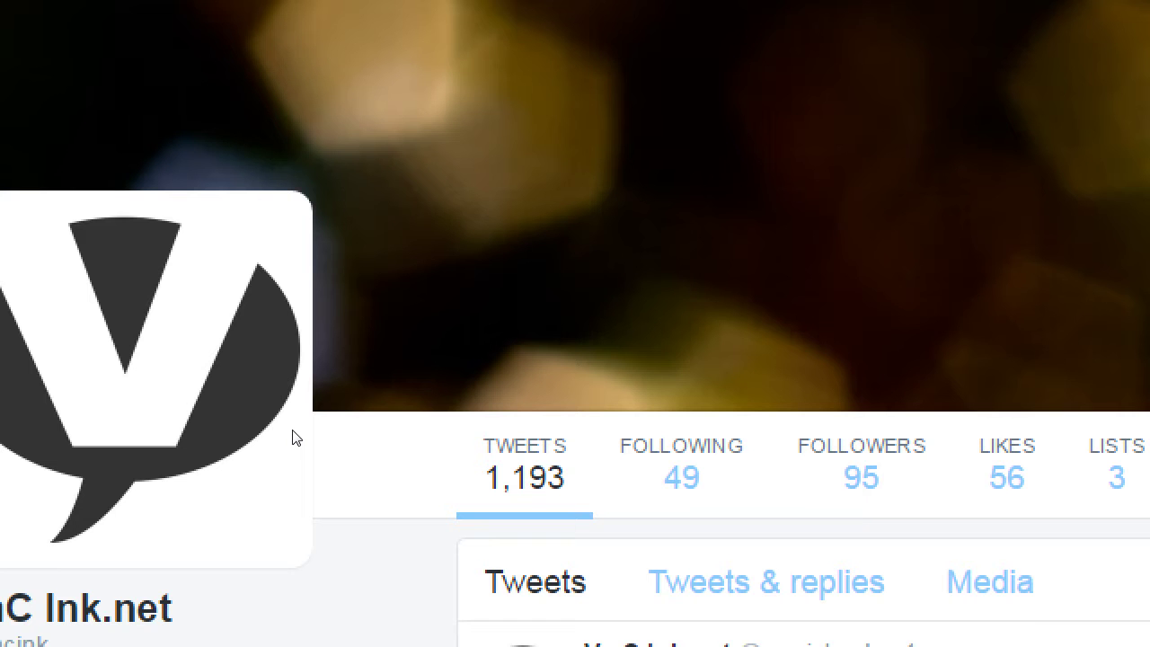
pyautogui.hotkey('alt', 'Tab')
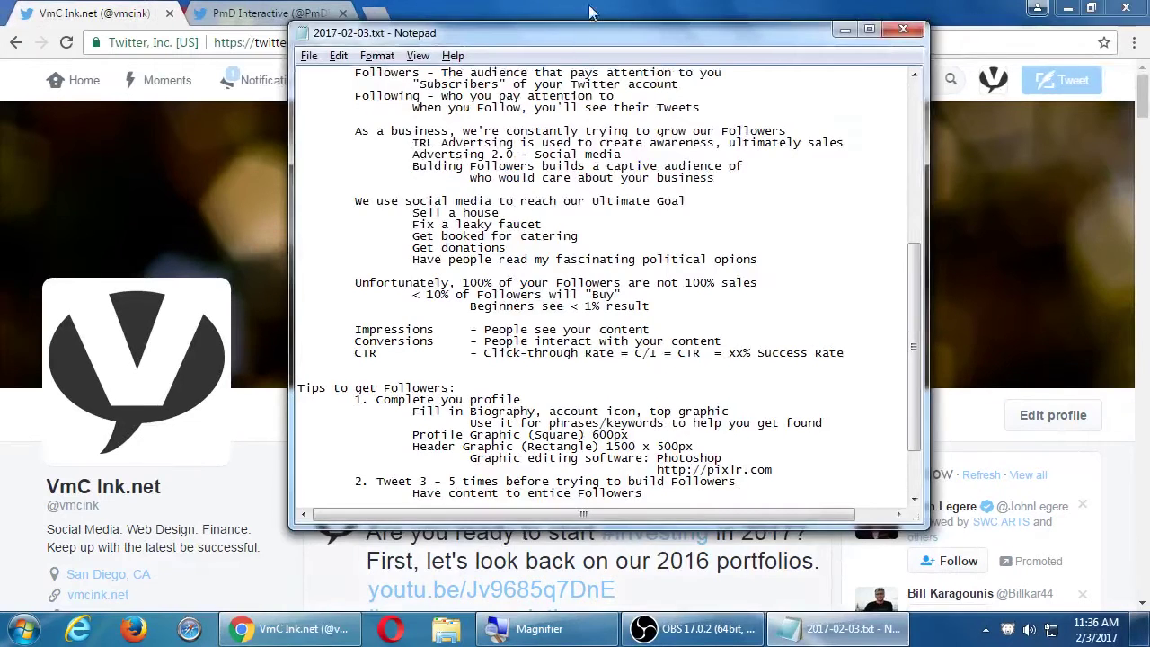
pyautogui.click(643, 8)
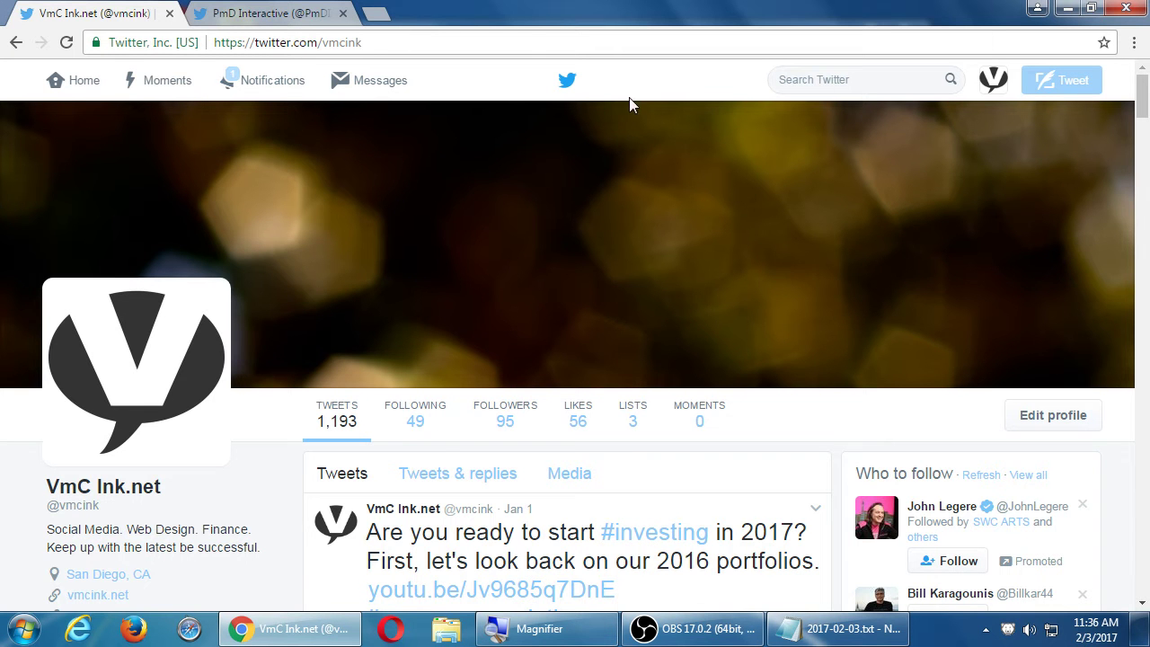
# - Open an empty Compose new Tweet window and move it up and to the left
pyautogui.click(1070, 83)
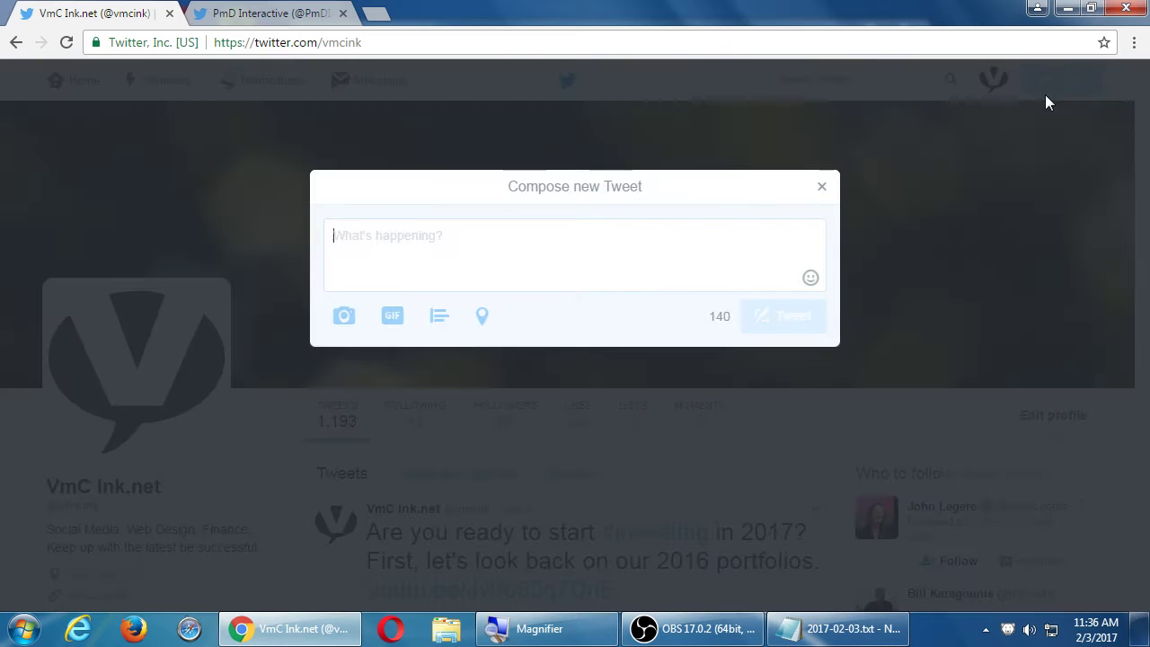
pyautogui.moveTo(698, 244); pyautogui.dragTo(616, 180)
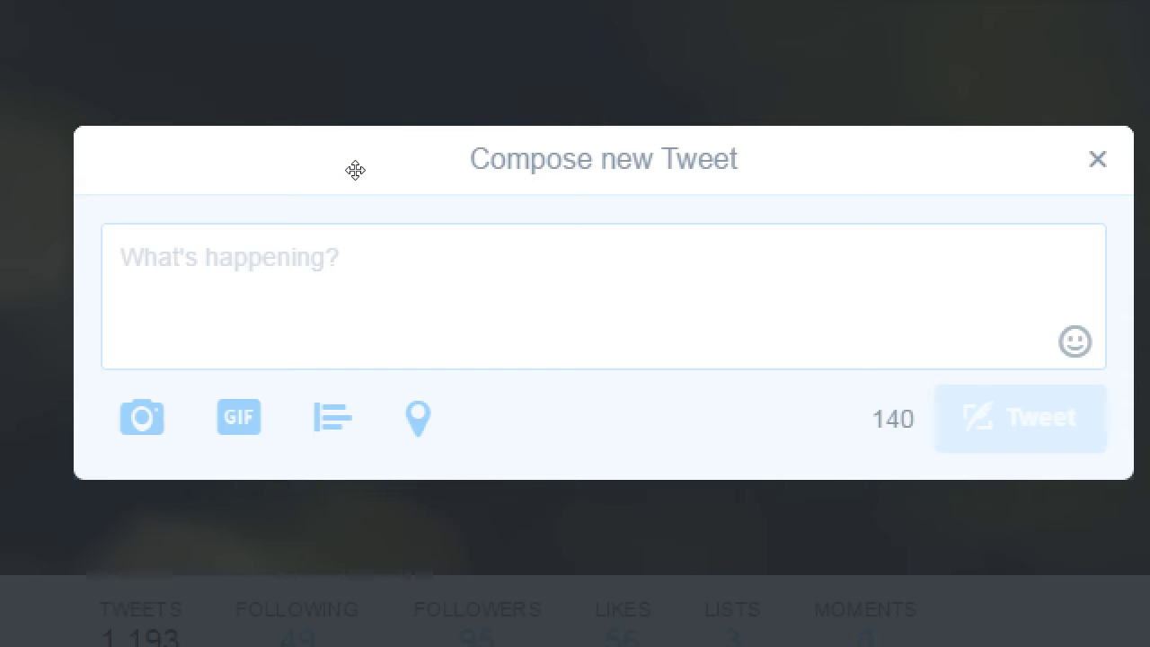
pyautogui.write(';cl')
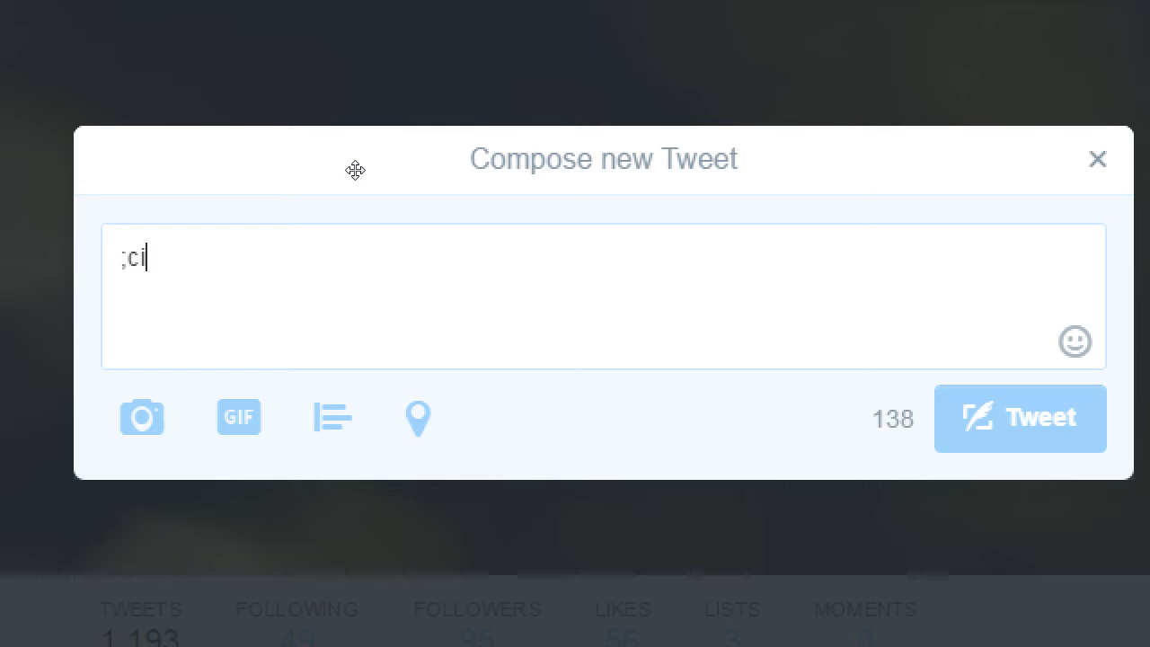
pyautogui.press('BackSpace')
pyautogui.press('BackSpace')
pyautogui.press('BackSpace')
pyautogui.write('Click to buy a')
pyautogui.write(' co')
pyautogui.press('BackSpace')
pyautogui.write('upcake: http://vist')
pyautogui.press('BackSpace')
pyautogui.press('BackSpace')
pyautogui.write('ctorsbakery.com/cupcake')
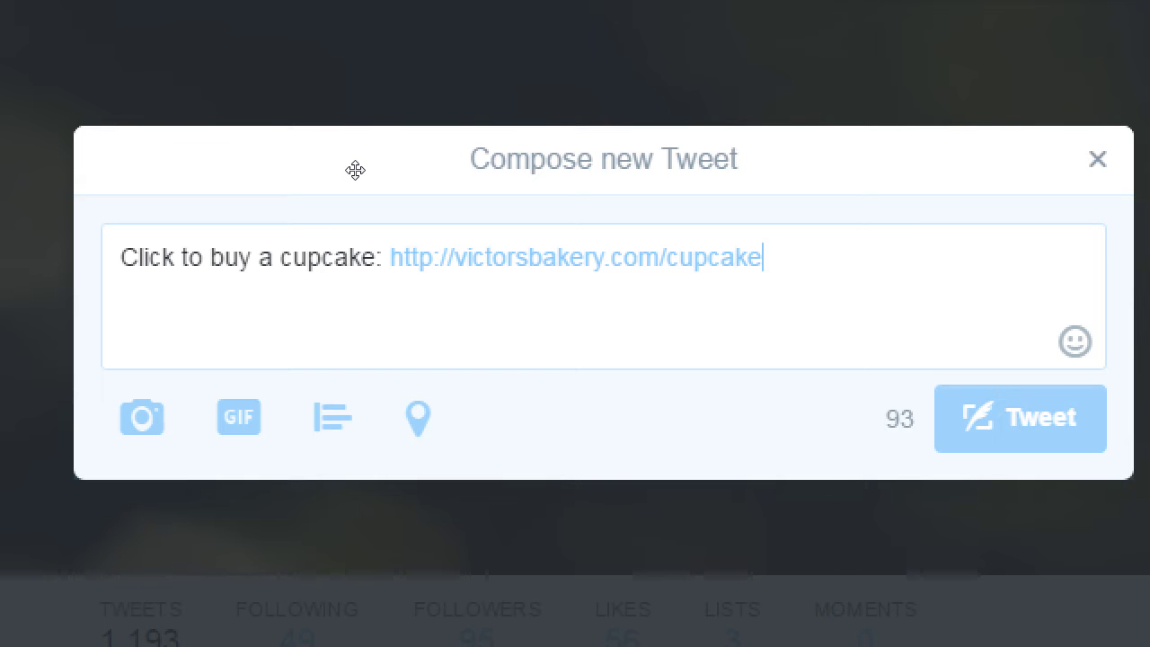
pyautogui.hotkey('alt', 'Tab')
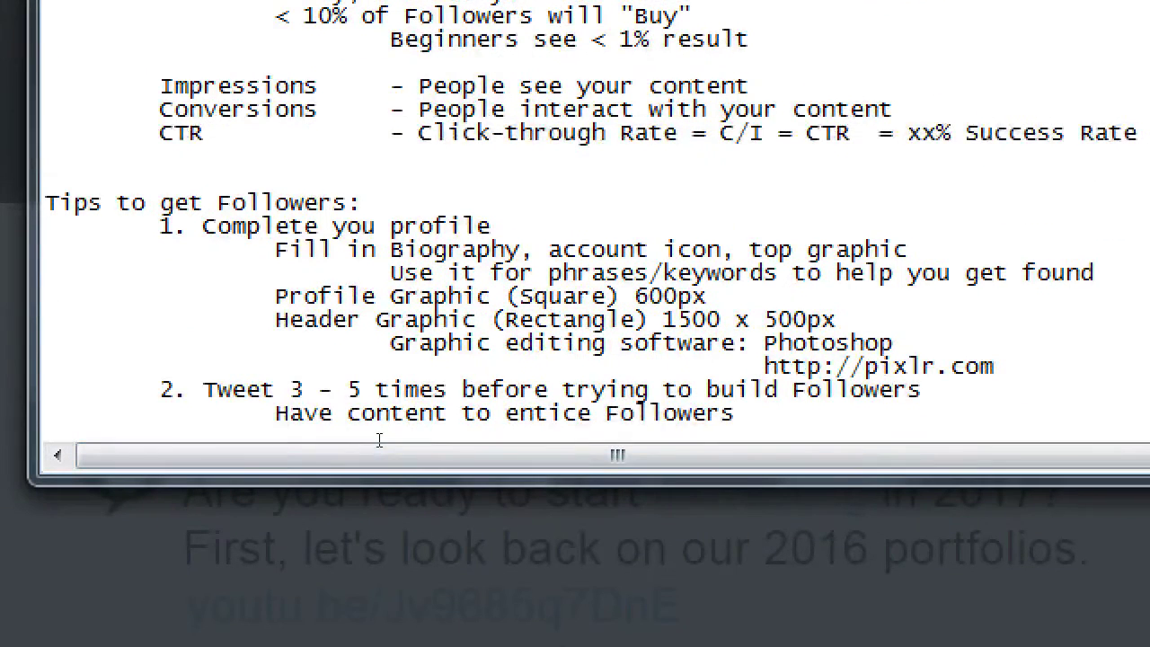
# - Insert a blank line above the Wi-Fi details at the end of the notes
pyautogui.hotkey('ctrl', 'End')
pyautogui.press('Return')
pyautogui.press('Up')
pyautogui.press('Up')
pyautogui.press('Up')
pyautogui.press('Up')
pyautogui.press('Up')
pyautogui.press('Up')
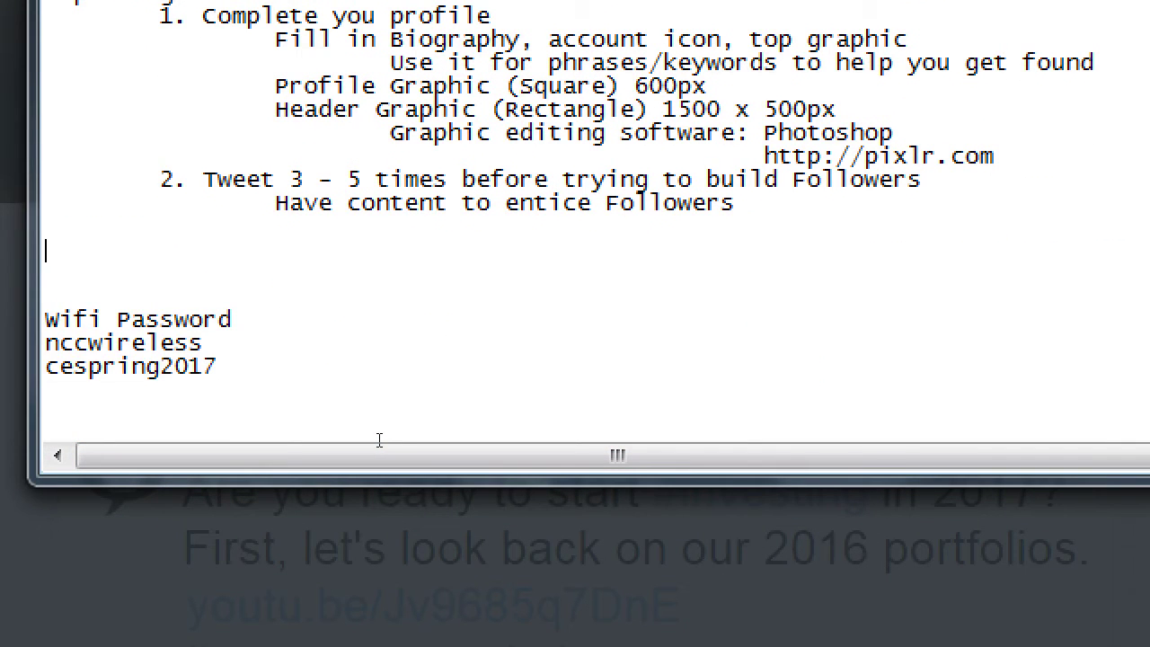
pyautogui.press('Return')
pyautogui.write('80%')
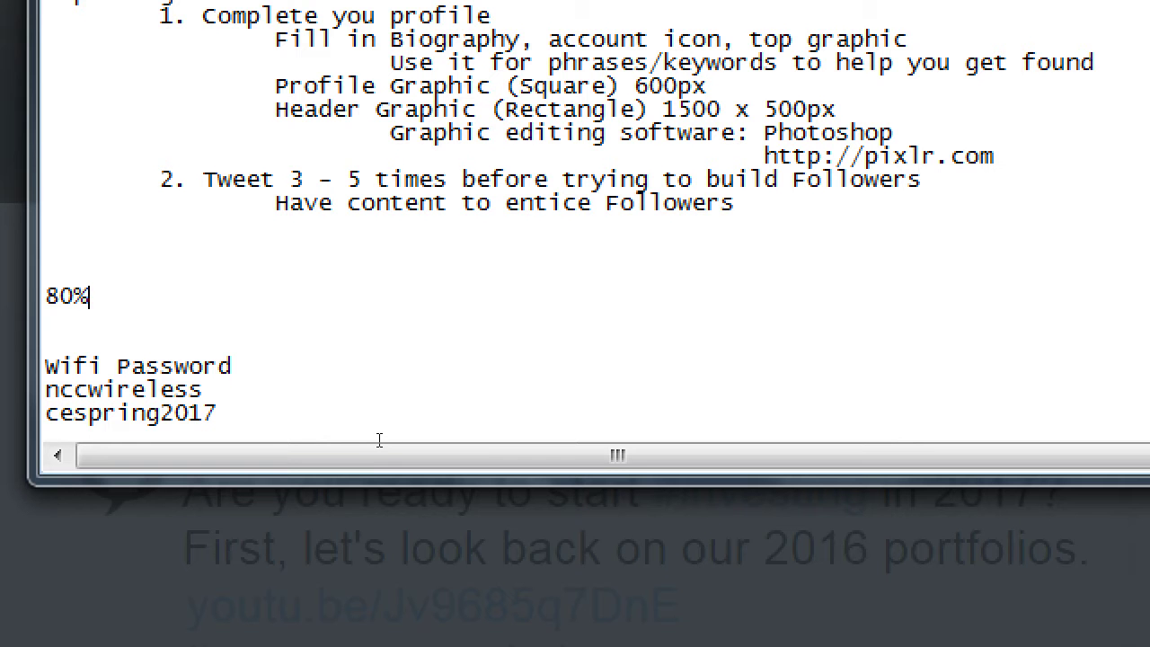
pyautogui.press('BackSpace')
pyautogui.press('BackSpace')
pyautogui.press('BackSpace')
# - Add the tip 'Vary your tweets betwen Sales and Commuity Building' with Sales capitalized
pyautogui.write('Vary your twe')
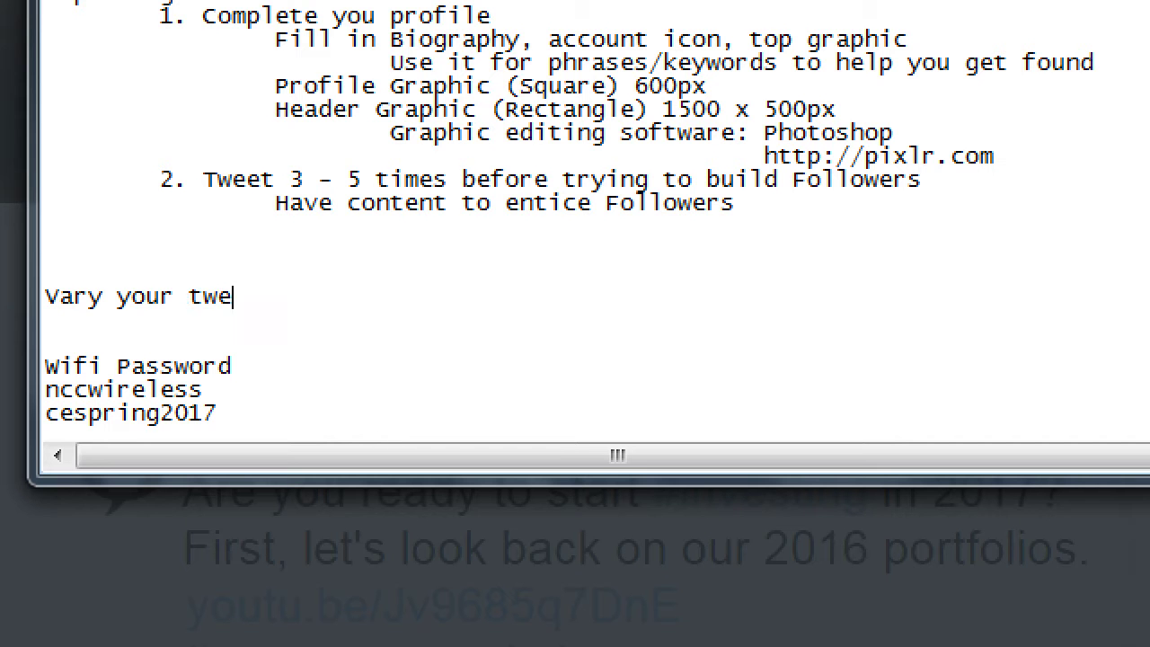
pyautogui.write('ets betwen s')
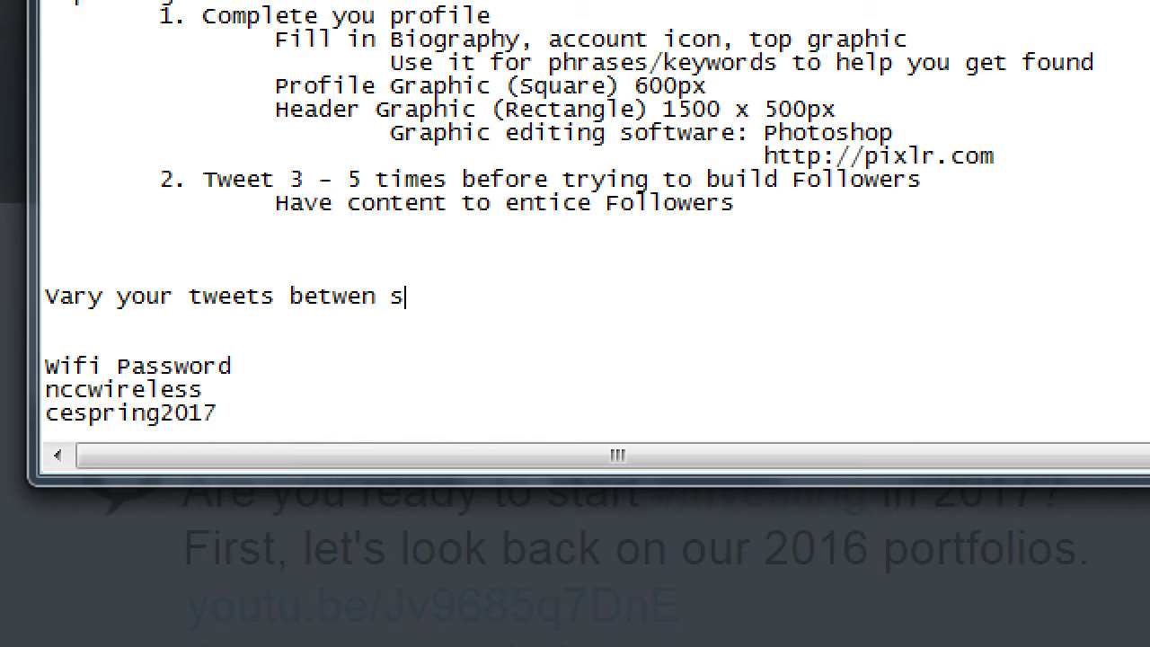
pyautogui.write('ales and co')
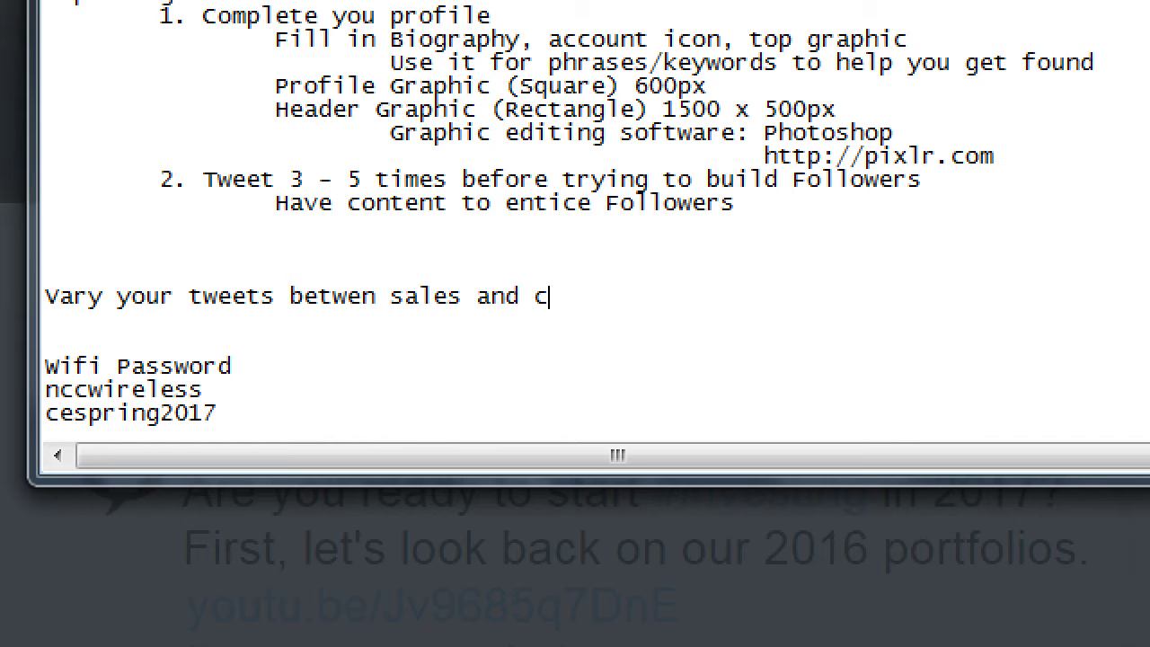
pyautogui.write('mm')
pyautogui.press('BackSpace')
pyautogui.press('BackSpace')
pyautogui.press('BackSpace')
pyautogui.press('BackSpace')
pyautogui.write('Cio')
pyautogui.press('BackSpace')
pyautogui.press('BackSpace')
pyautogui.write('ommujn')
pyautogui.press('BackSpace')
pyautogui.press('BackSpace')
pyautogui.write('ity Building')
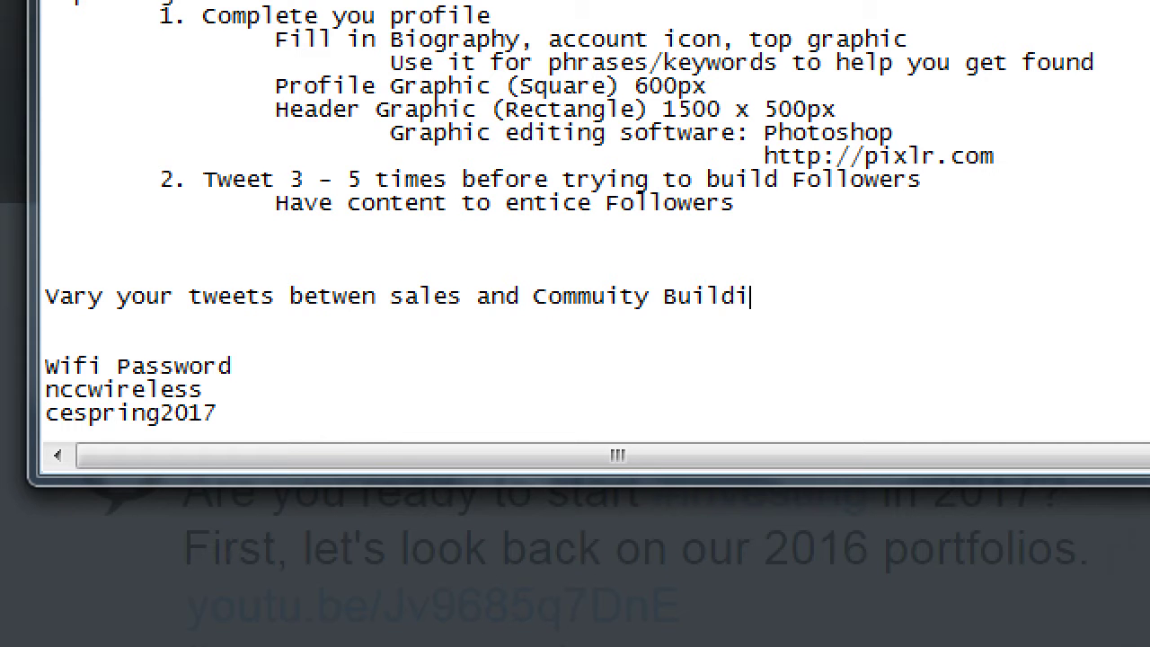
pyautogui.hotkey('ctrl', 'Left')
pyautogui.hotkey('ctrl', 'Left')
pyautogui.hotkey('ctrl', 'Left')
pyautogui.hotkey('ctrl', 'Left')
pyautogui.hotkey('shift', 'Right')
pyautogui.write('S')
# - Add an indented line '60% Sales vs 40% CB' below the tip, then bring Twitter forward
pyautogui.press('End')
pyautogui.press('Return')
pyautogui.press('Tab')
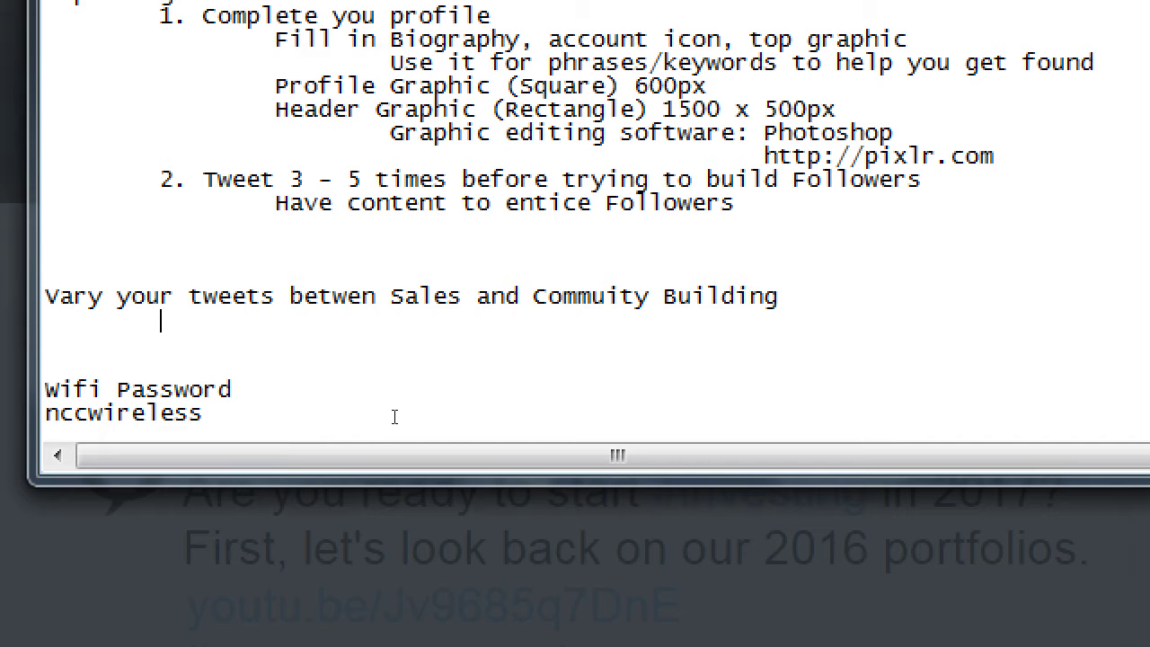
pyautogui.write('60% Sales v')
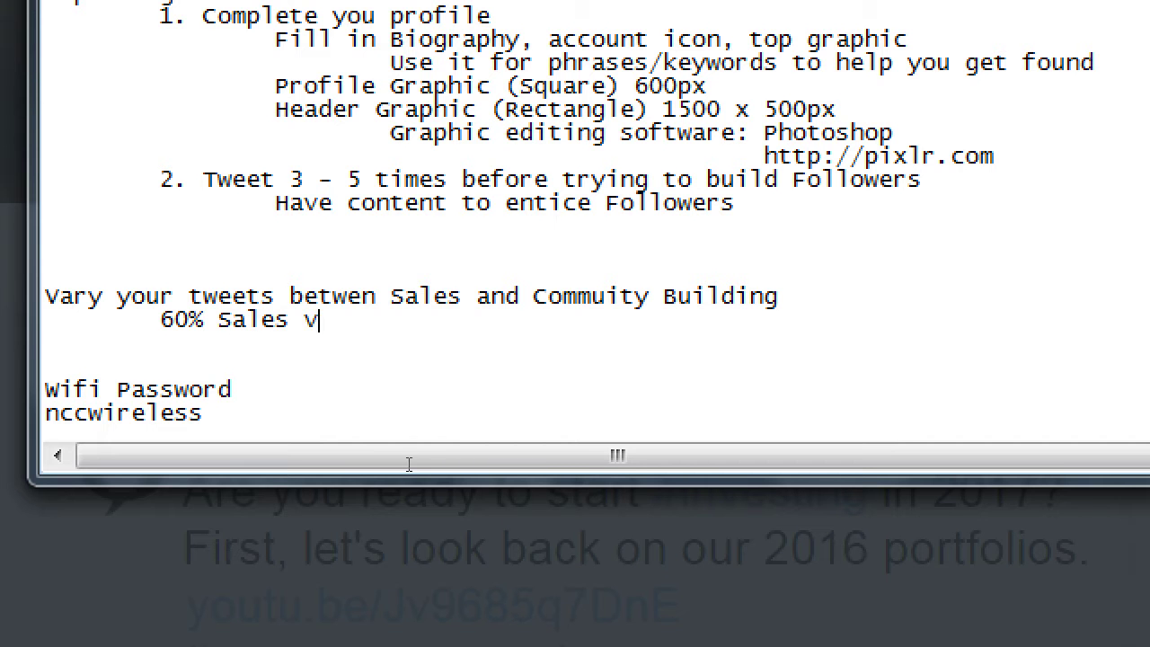
pyautogui.write('s 40% CB')
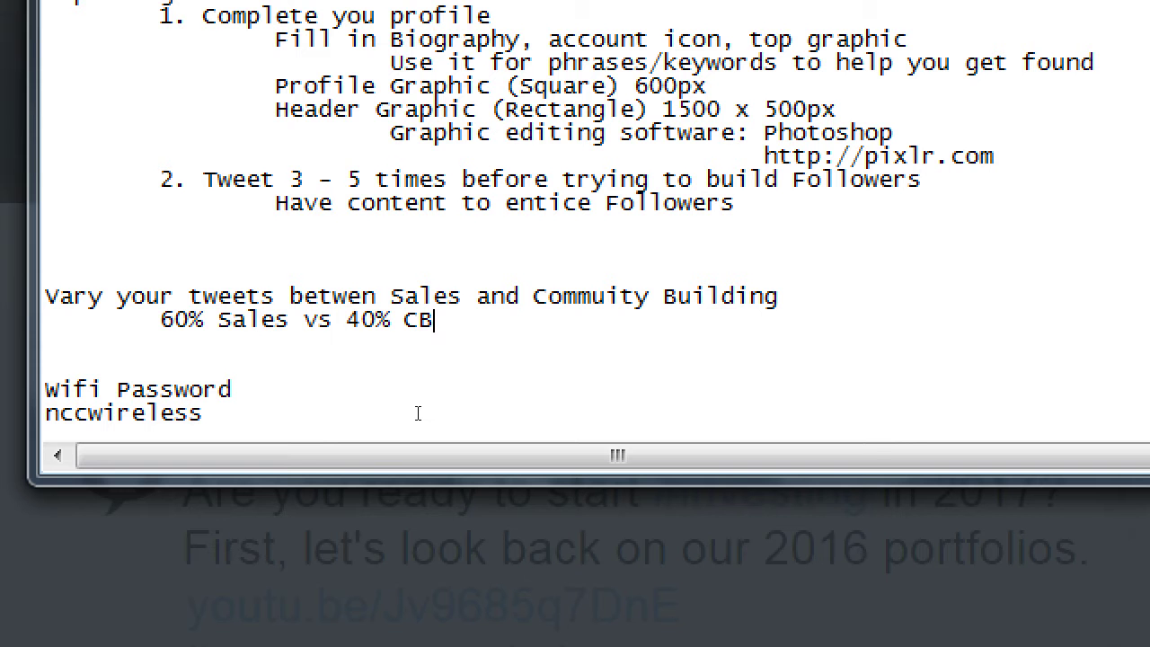
pyautogui.click(366, 571)
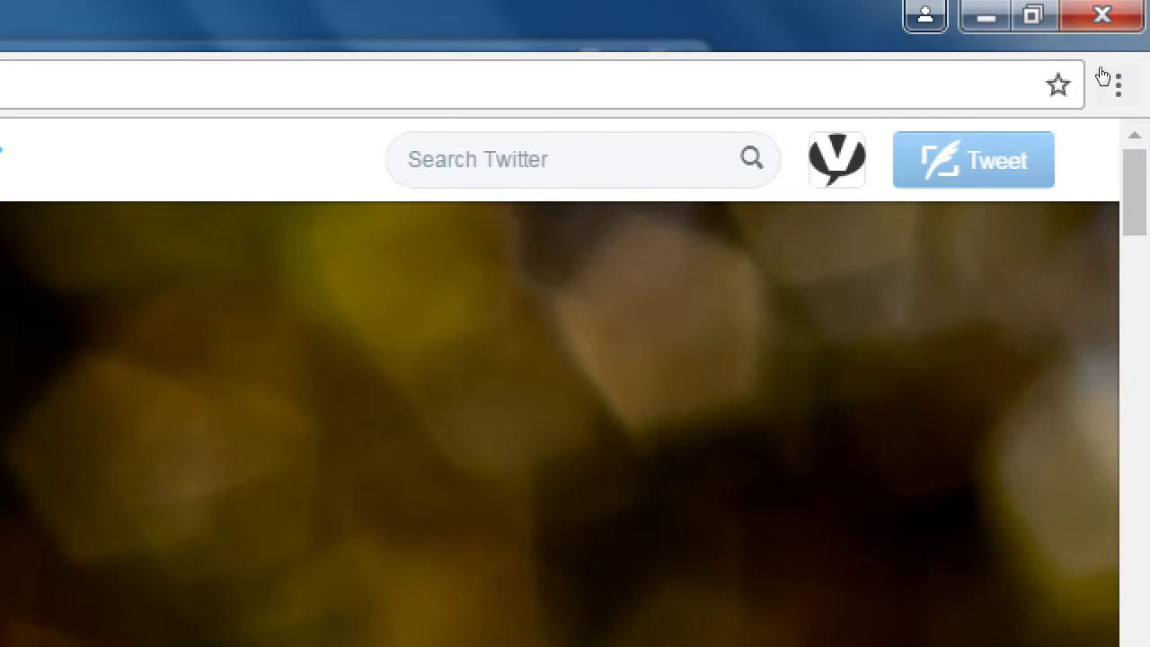
# - Replace the draft with 'We're on Twitter. Follow us for tasty photos, fun recipes, and exclusive coupons.'
pyautogui.click(973, 160)
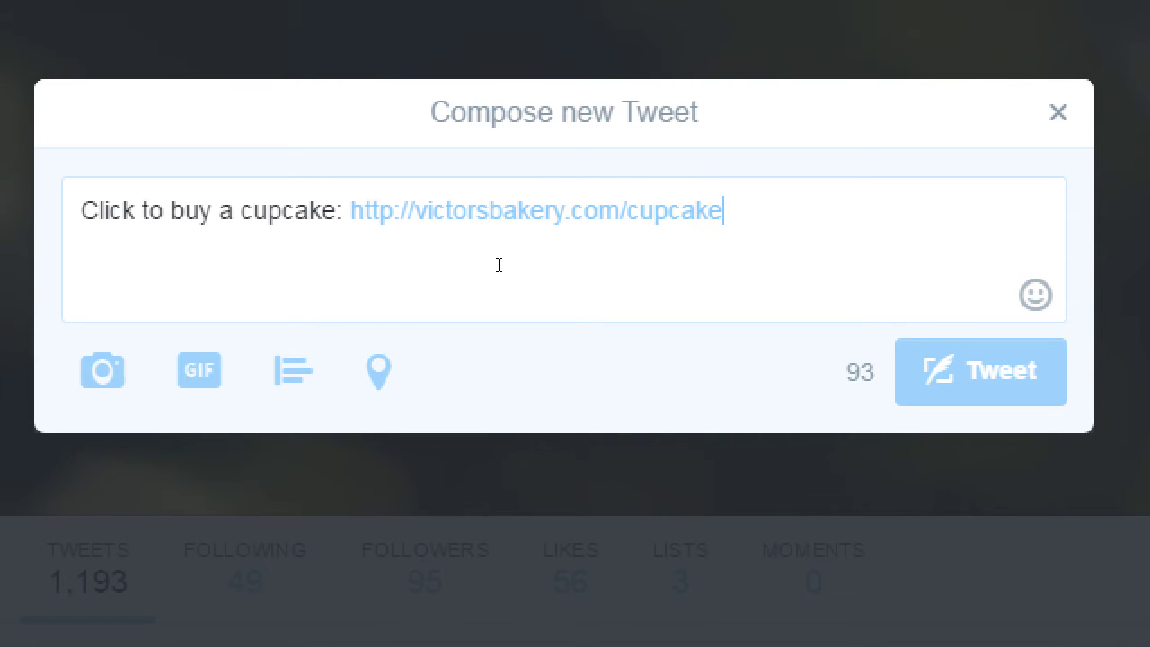
pyautogui.hotkey('ctrl', 'a')
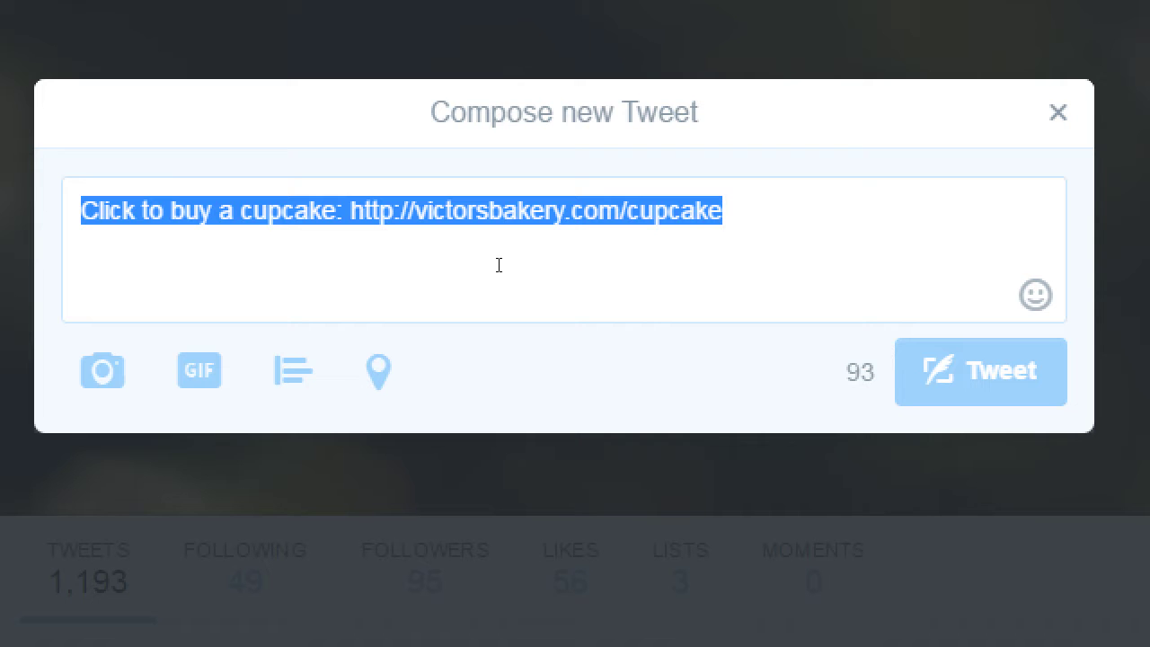
pyautogui.write('We')
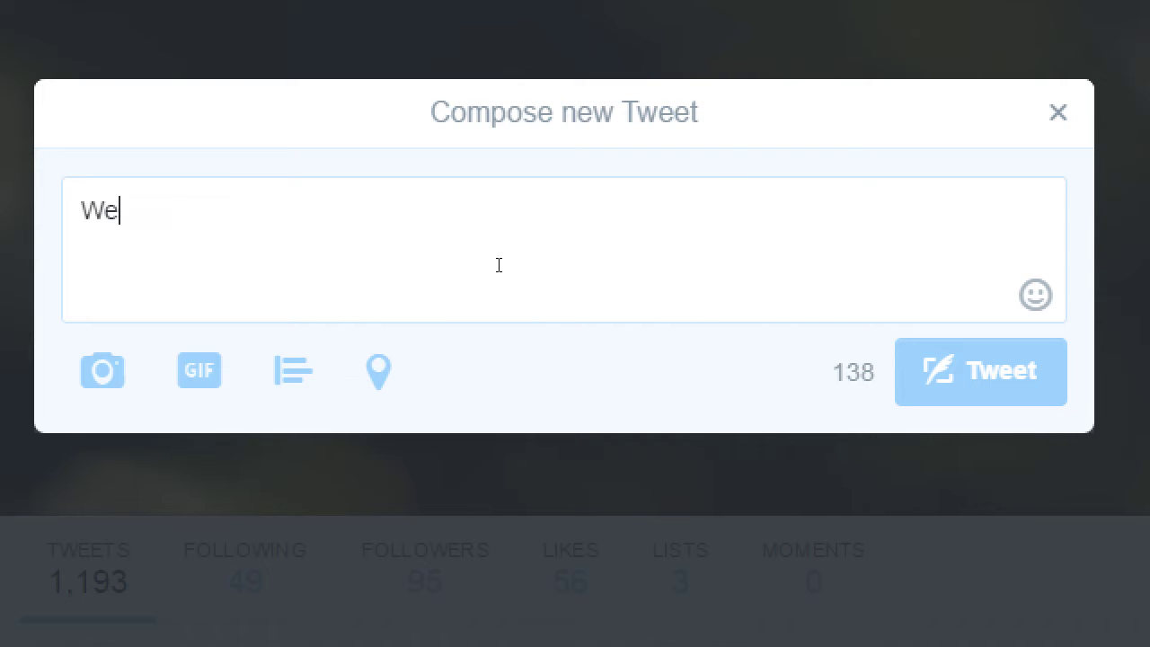
pyautogui.write("'re on Twitter. Follow us!")
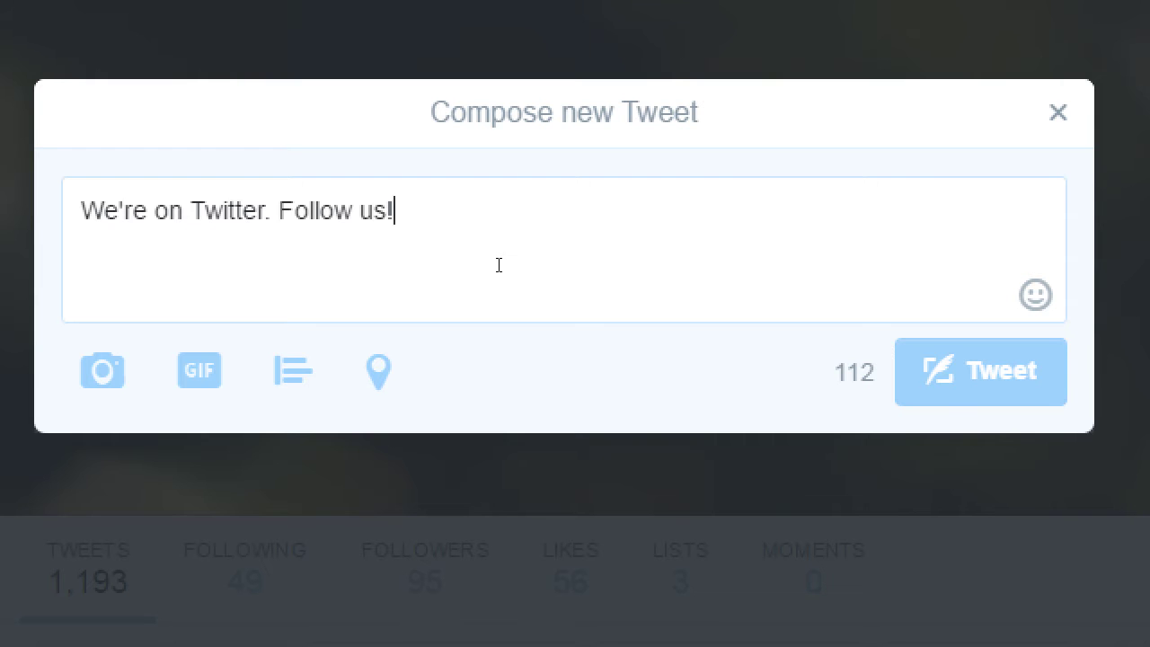
pyautogui.press('Return')
pyautogui.press('BackSpace')
pyautogui.press('BackSpace')
pyautogui.write('for ')
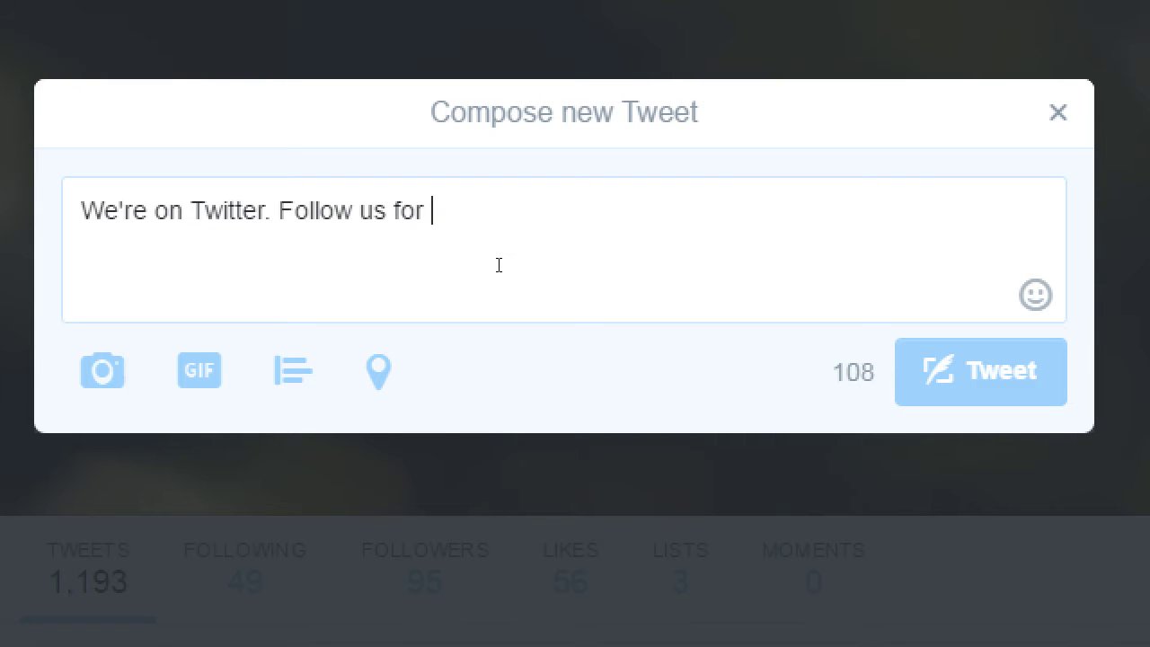
pyautogui.write('tasty photos, ')
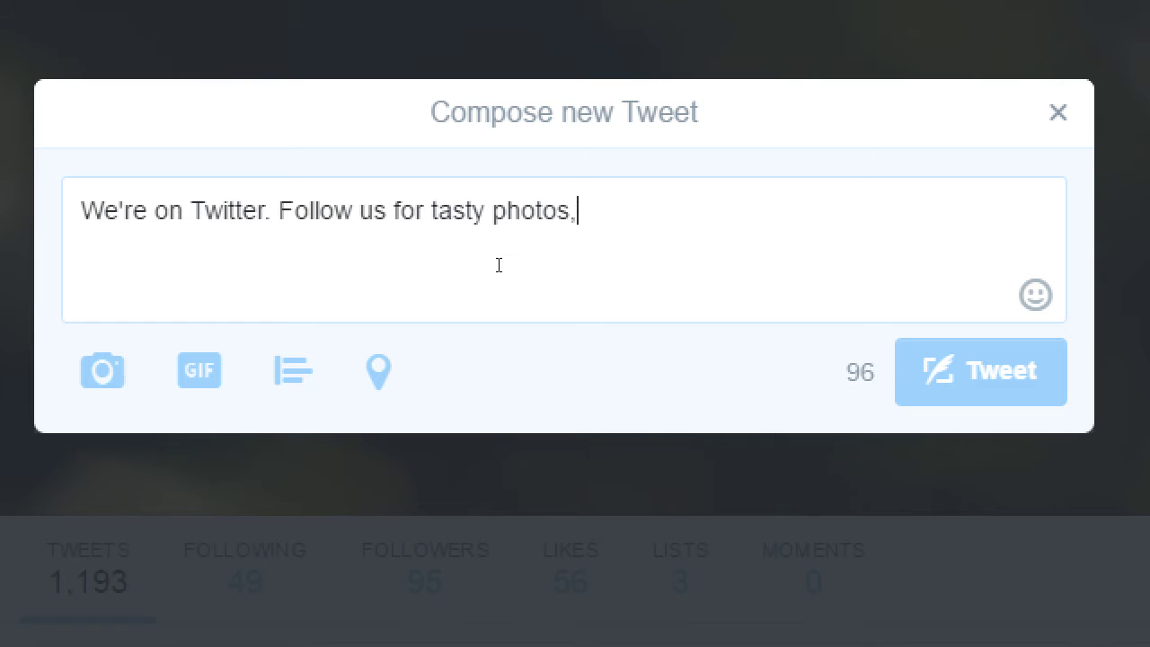
pyautogui.write('fun recipes, and ')
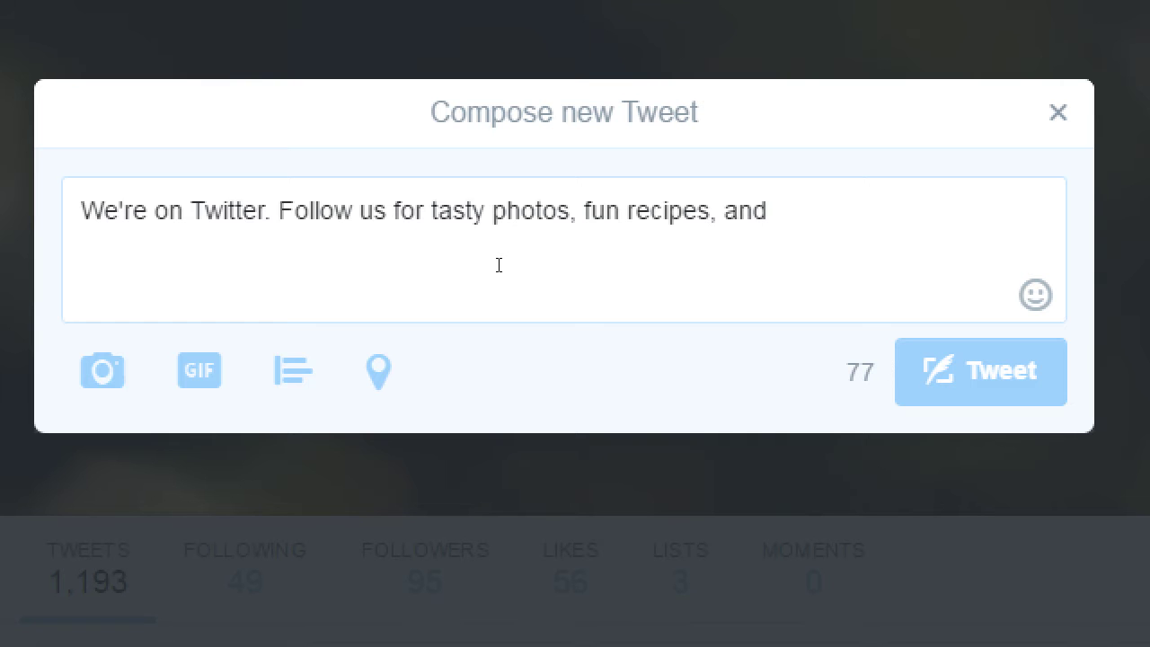
pyautogui.write('exclusive coupons.')
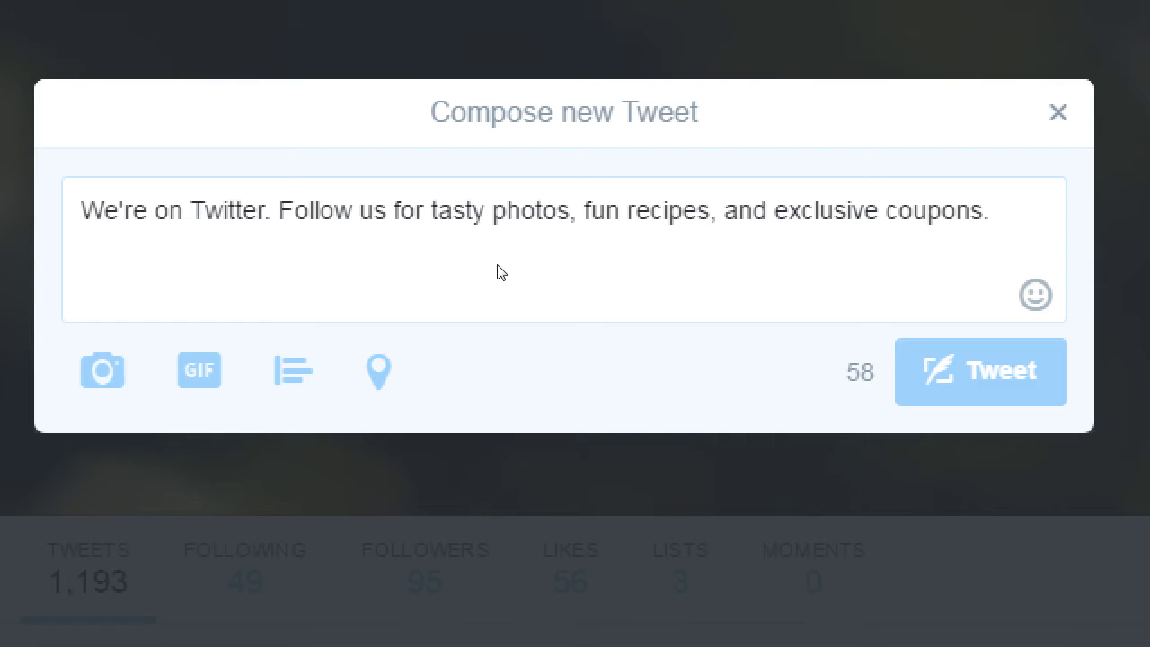
pyautogui.hotkey('ctrl', 's')
pyautogui.press('Escape')
pyautogui.press('BackSpace')
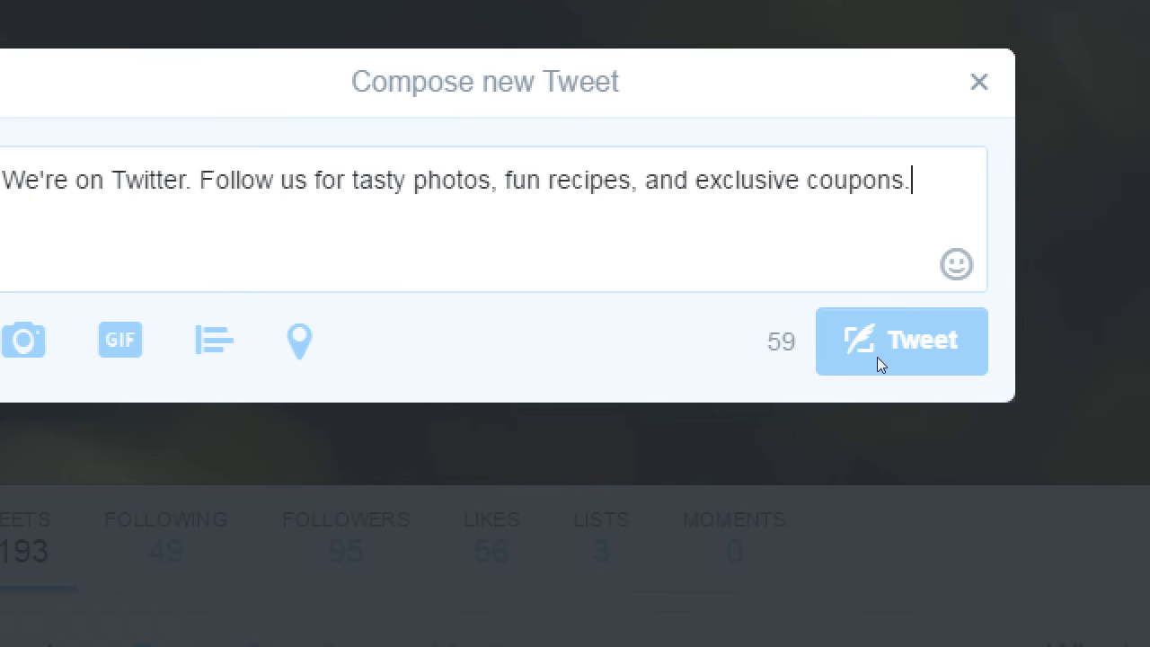
# - Push the draft over the limit with filler text, then delete that line to reach 58 characters left
pyautogui.write('fdsaasfasf a fasasdf fsadafsdafsdfasfasdafsdfsd')
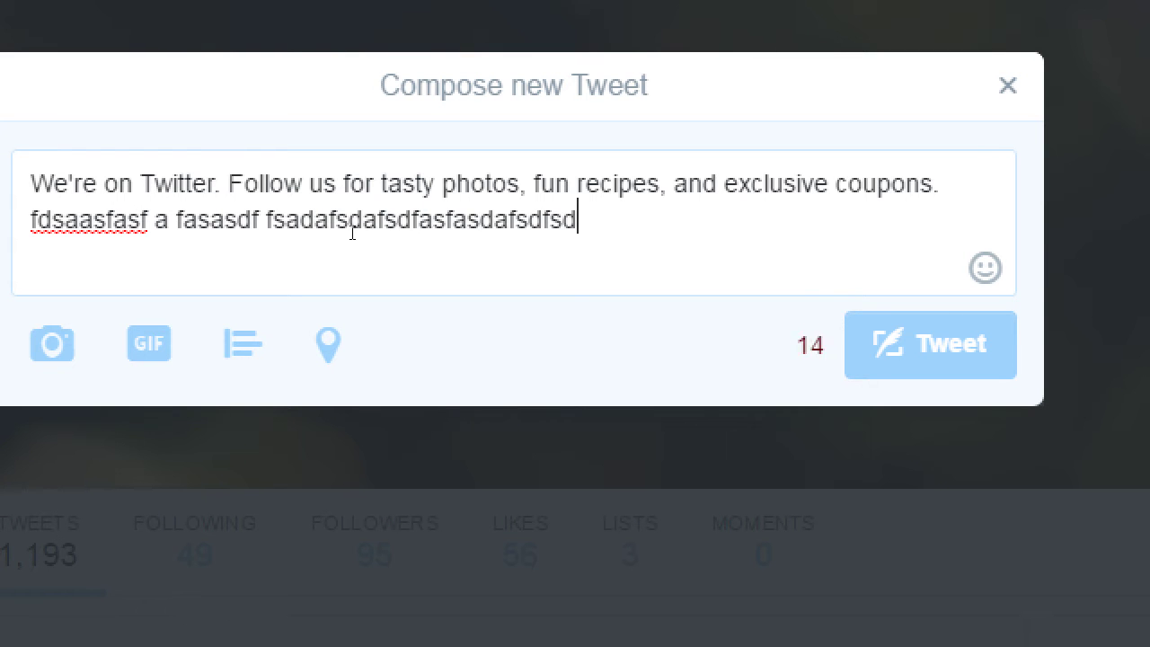
pyautogui.write('fsda fsdadfsdf df')
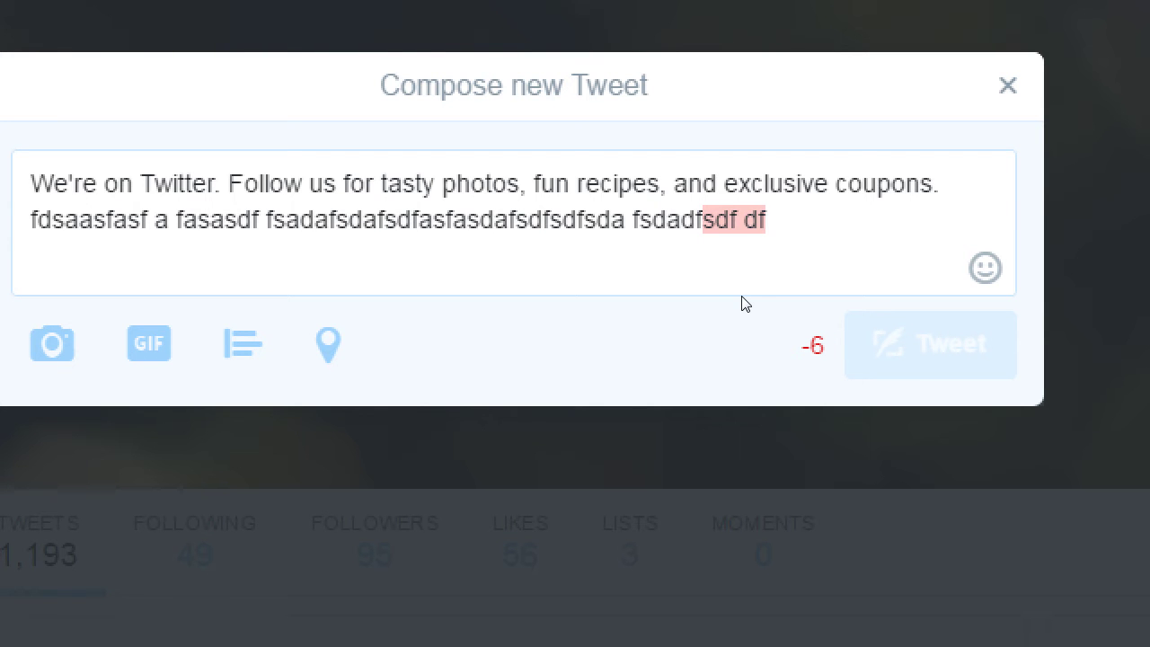
pyautogui.hotkey('shift', 'Home')
pyautogui.press('BackSpace')
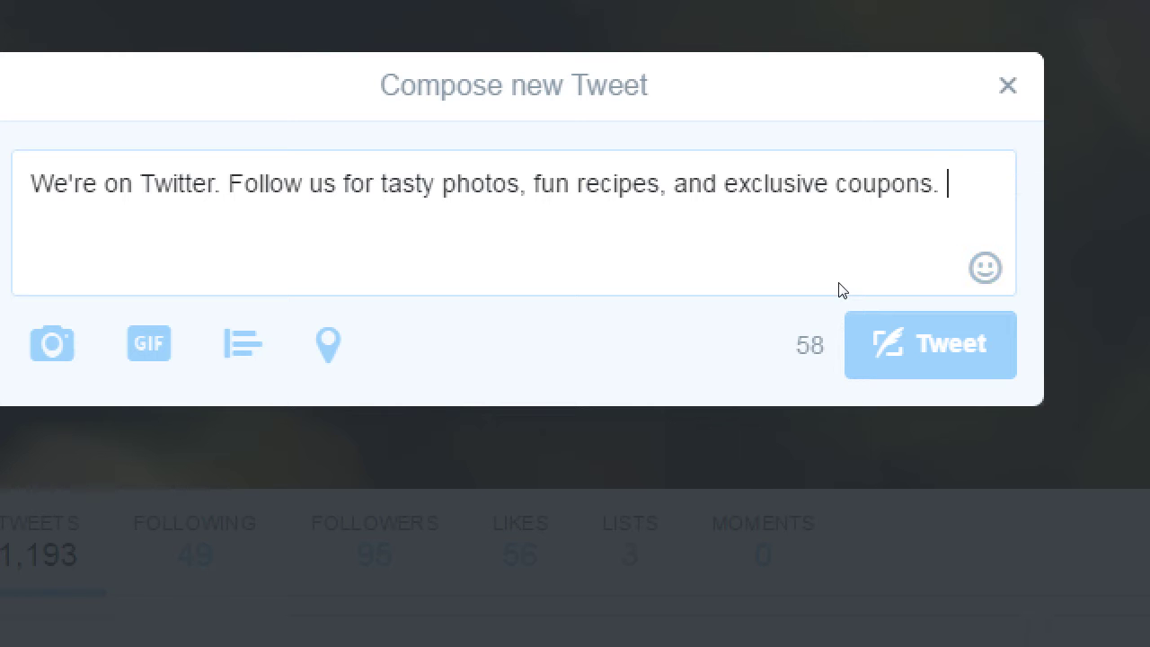
# - Add 😂, 🤣 and 😀 emoji to the coupons tweet and post it
pyautogui.press('Return')
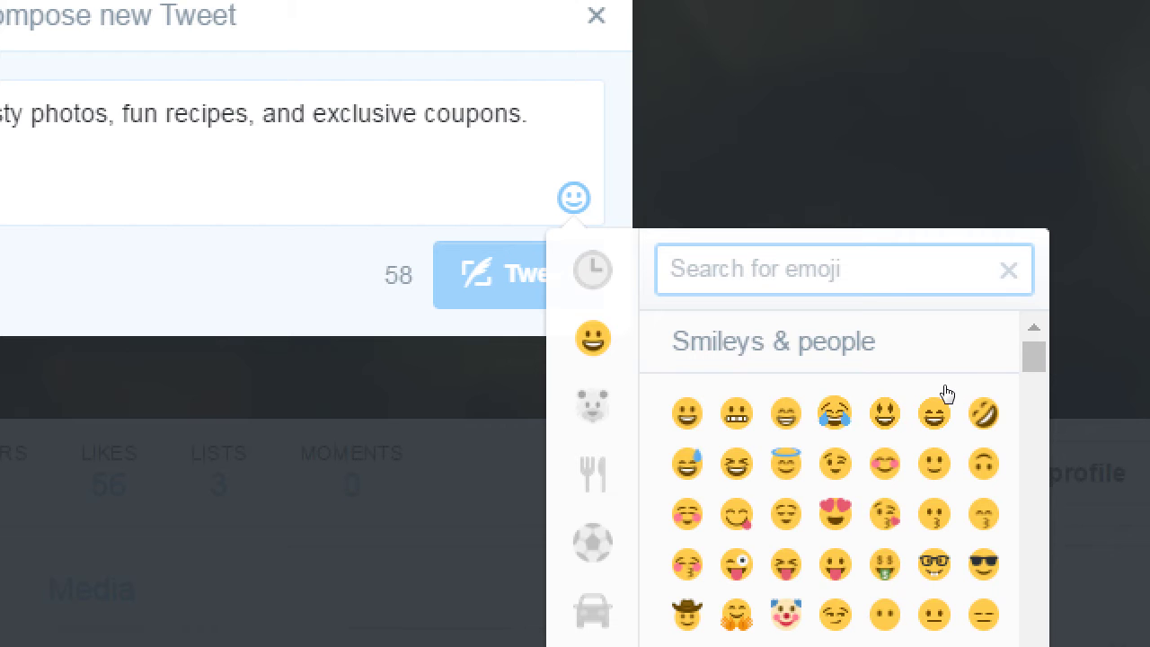
pyautogui.click(835, 413)
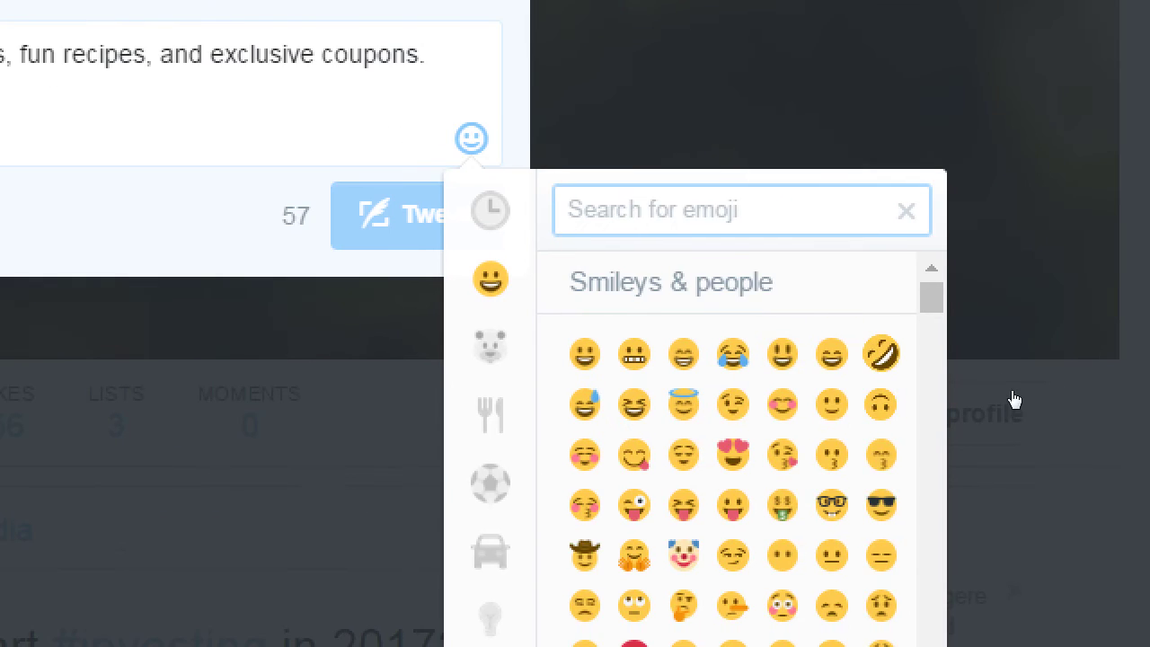
pyautogui.click(881, 350)
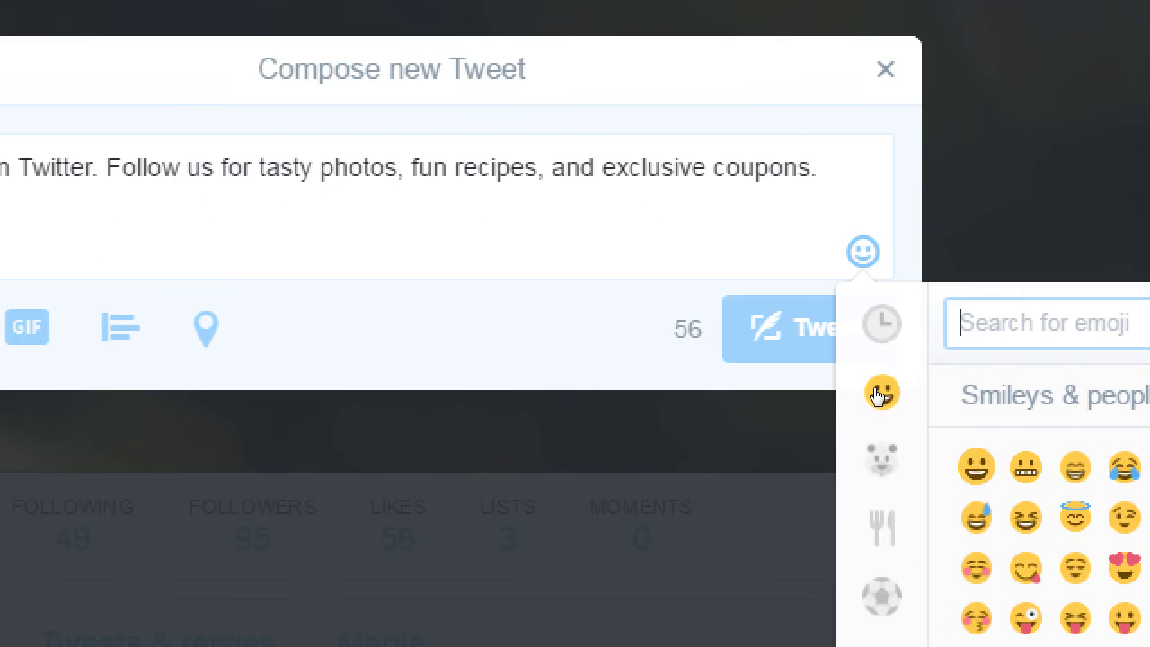
pyautogui.click(1056, 488)
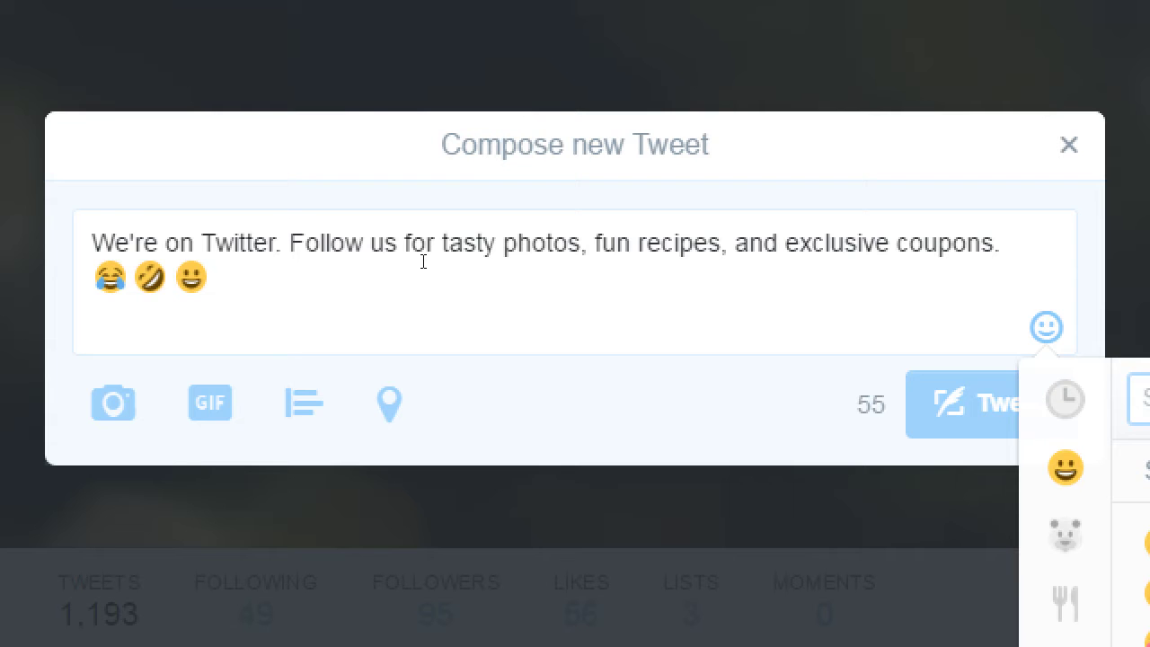
pyautogui.click(423, 261)
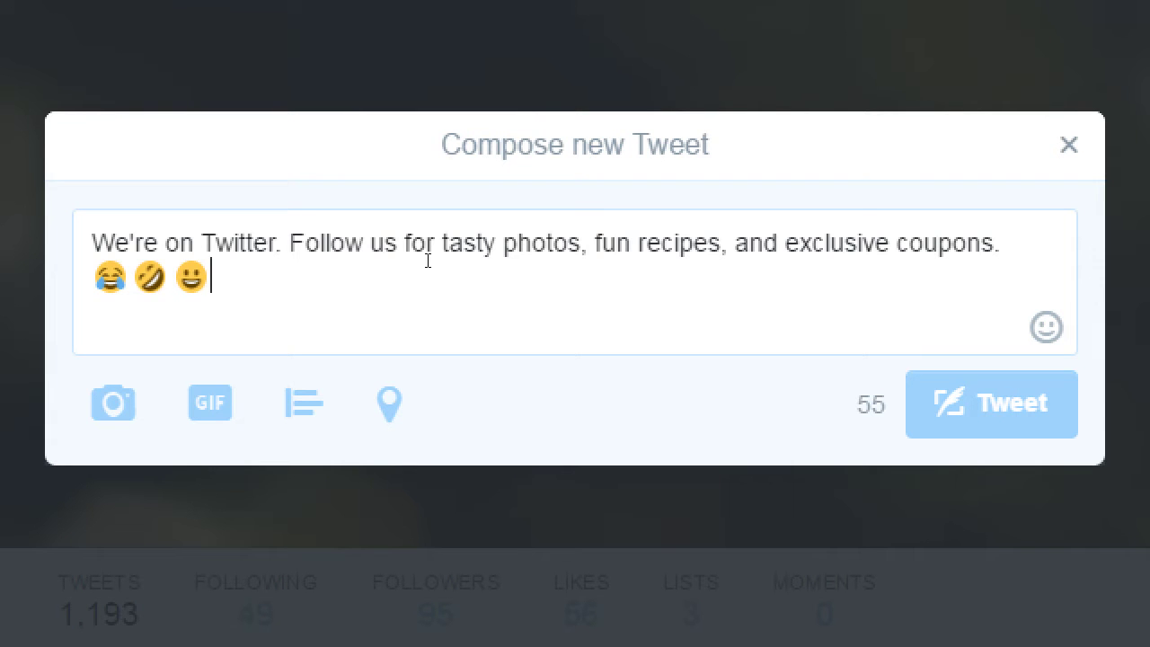
pyautogui.hotkey('ctrl', 'Return')
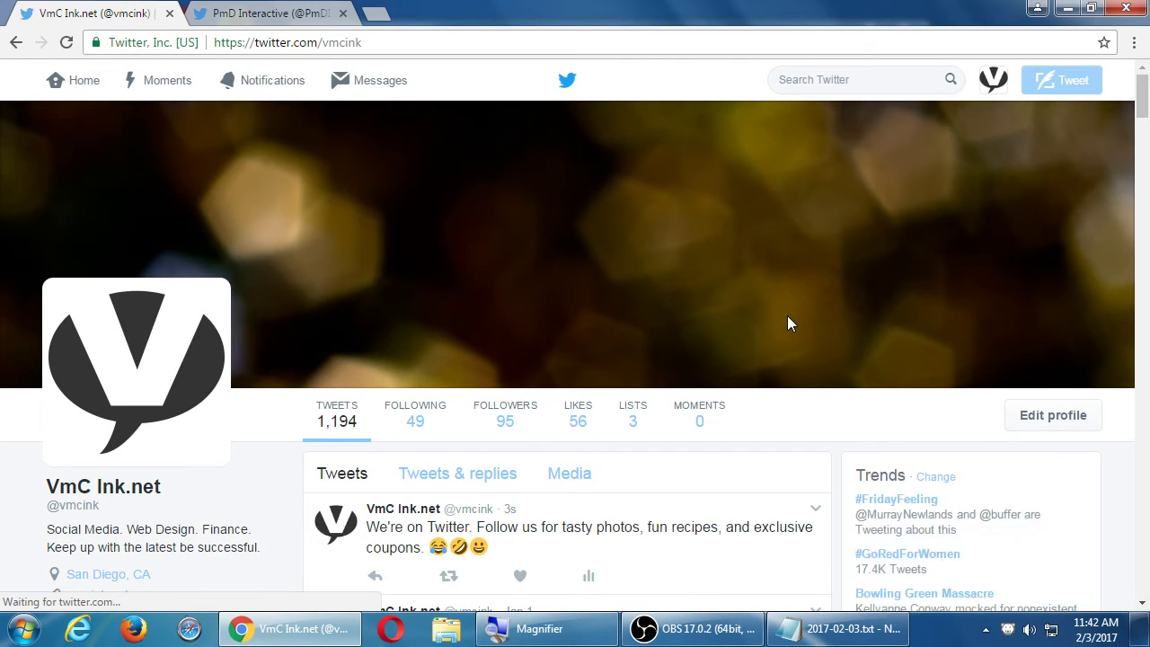
# - Delete the newly posted coupons tweet from the profile
pyautogui.scroll(-2, 787, 323)
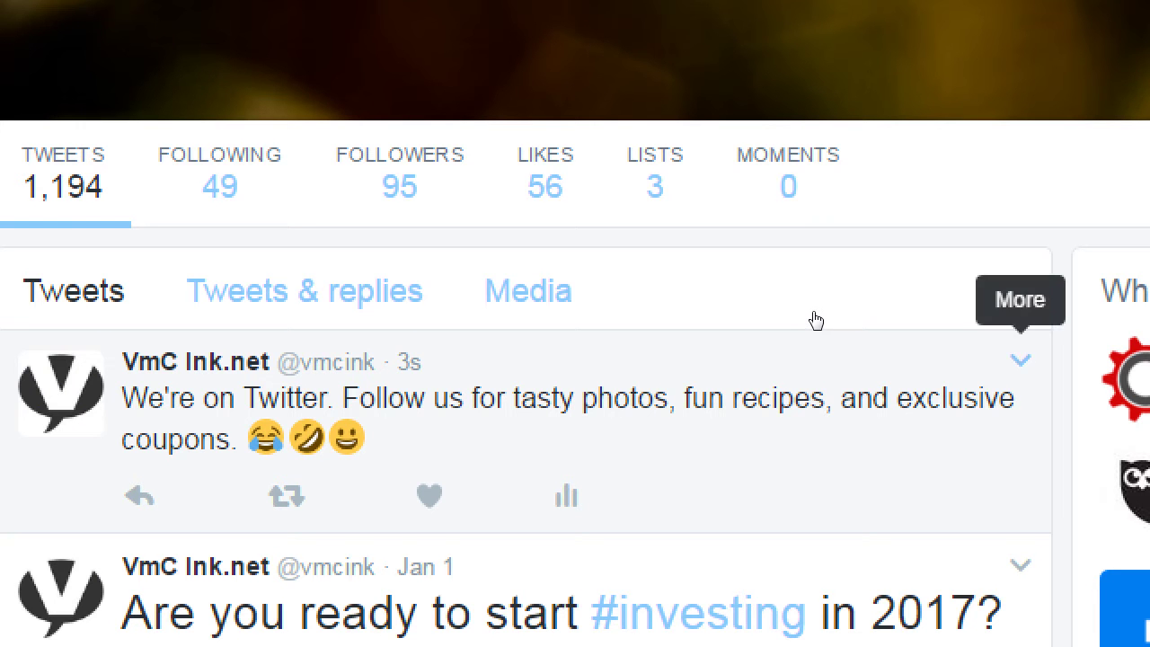
pyautogui.click(1020, 359)
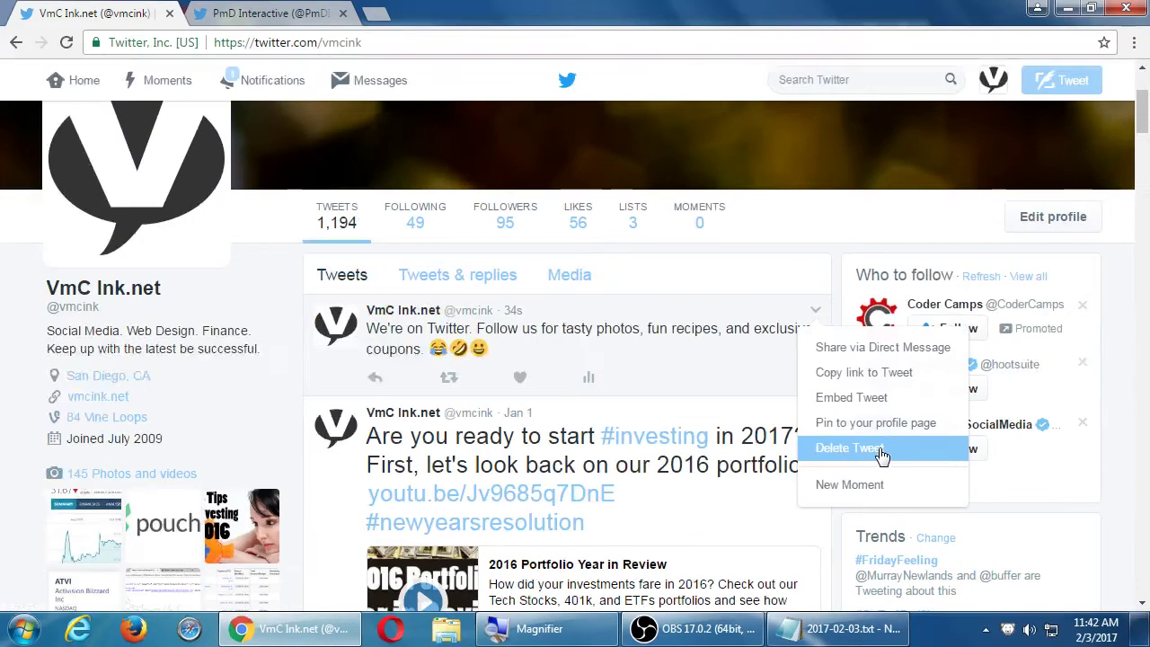
pyautogui.click(813, 359)
pyautogui.click(760, 391)
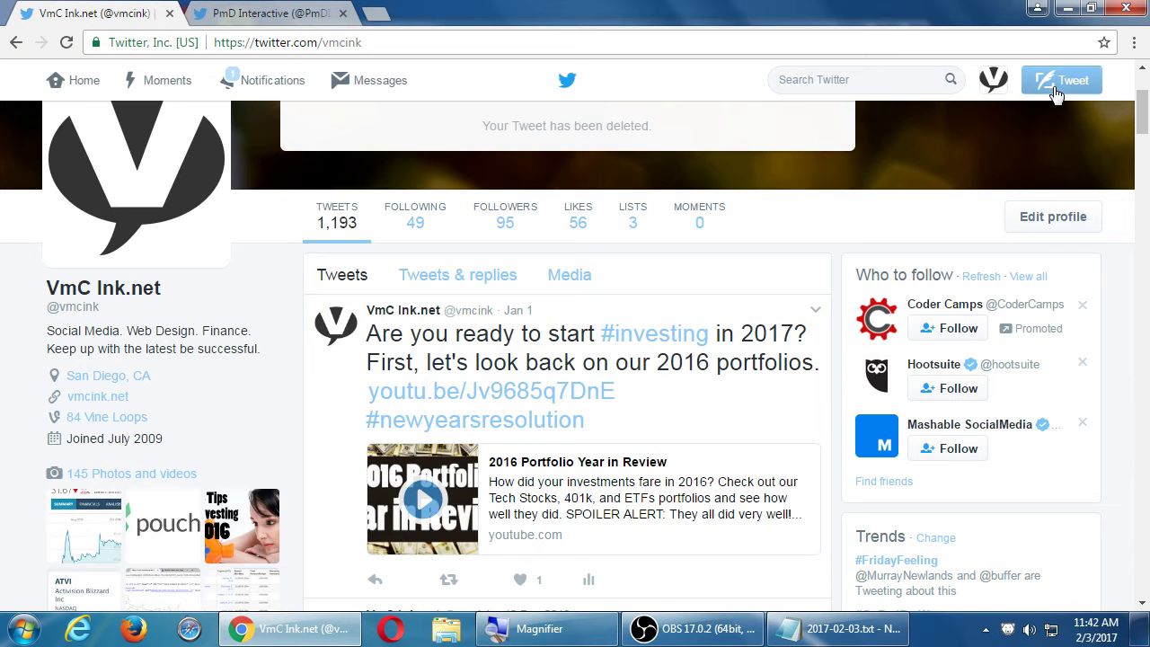
# - Start a new tweet reading 'It's Friday, time to start baking!'
pyautogui.click(1059, 90)
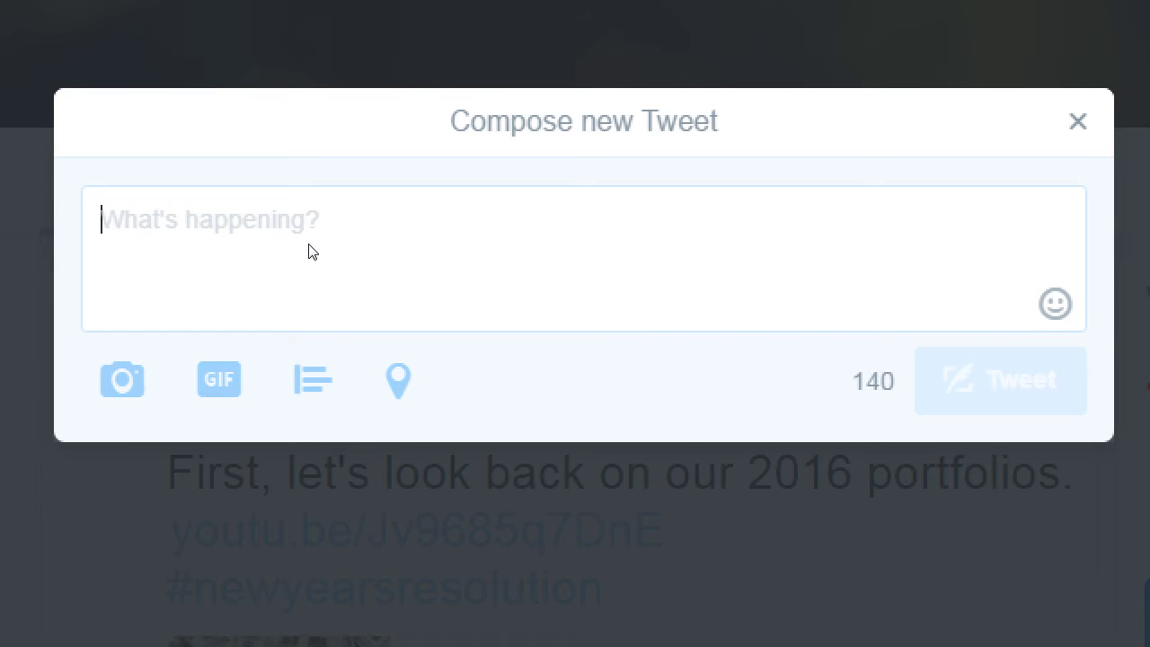
pyautogui.write("What'")
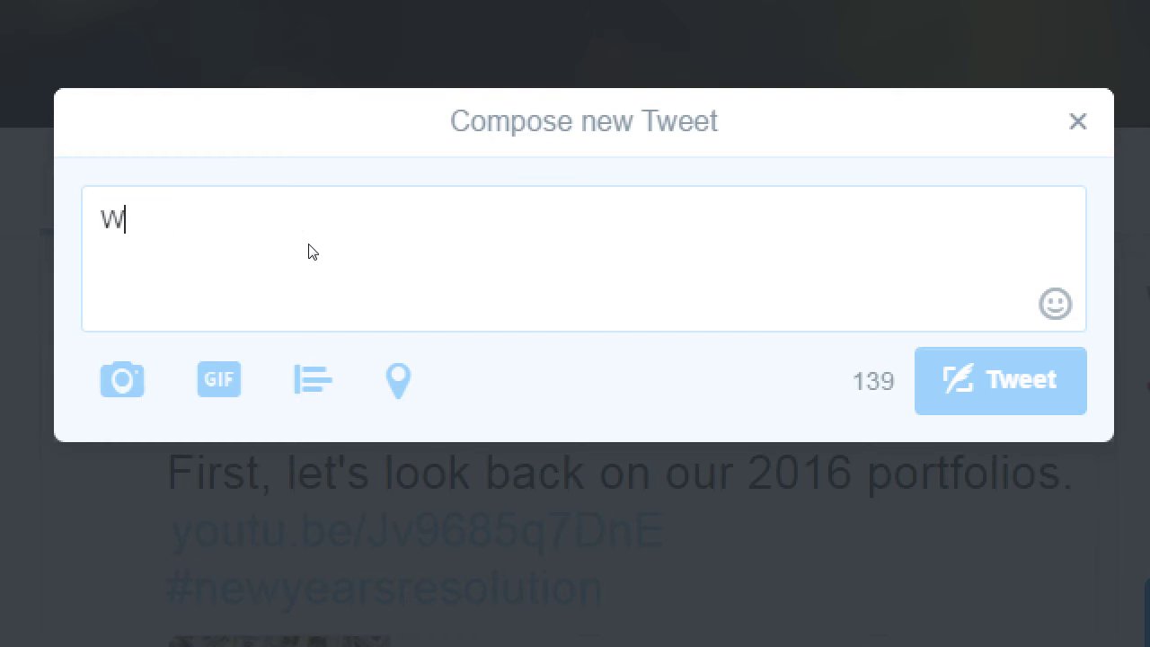
pyautogui.press('BackSpace')
pyautogui.press('BackSpace')
pyautogui.press('BackSpace')
pyautogui.press('BackSpace')
pyautogui.press('BackSpace')
pyautogui.write("It's Frid")
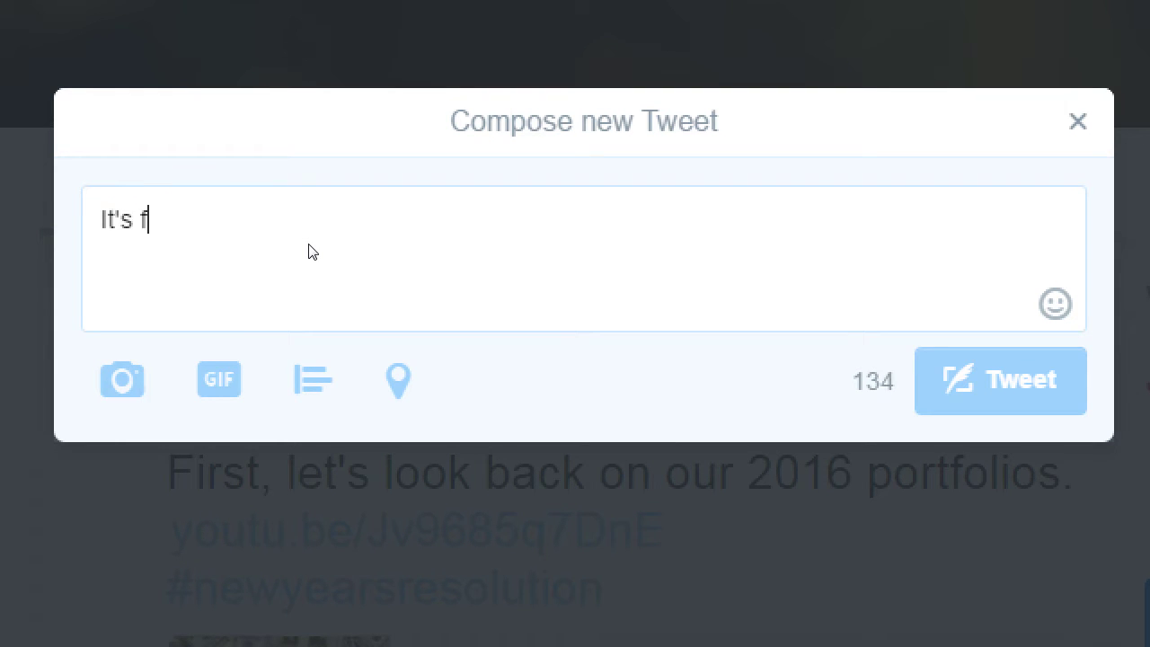
pyautogui.write('ay')
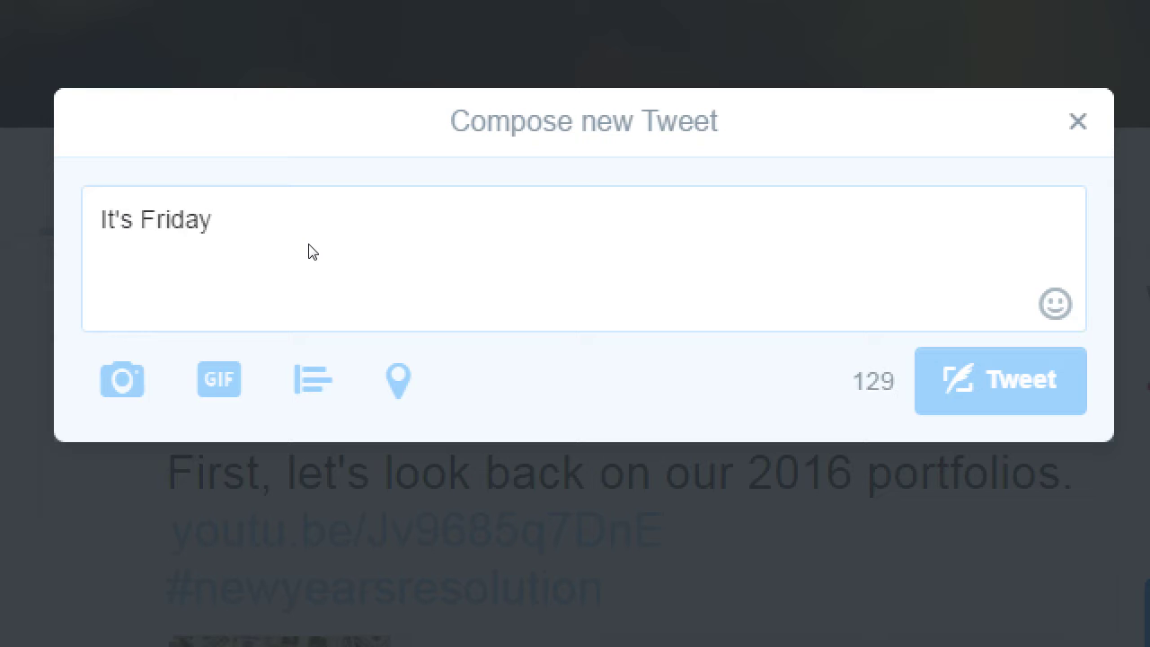
pyautogui.write(', time to star')
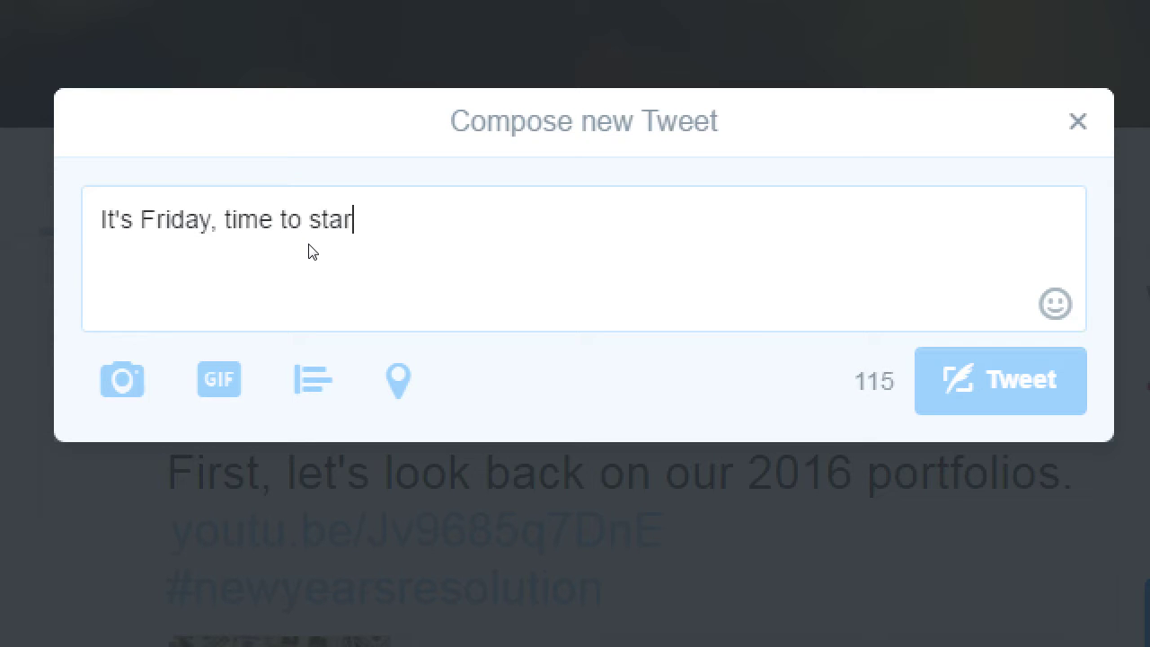
pyautogui.write('t baking!')
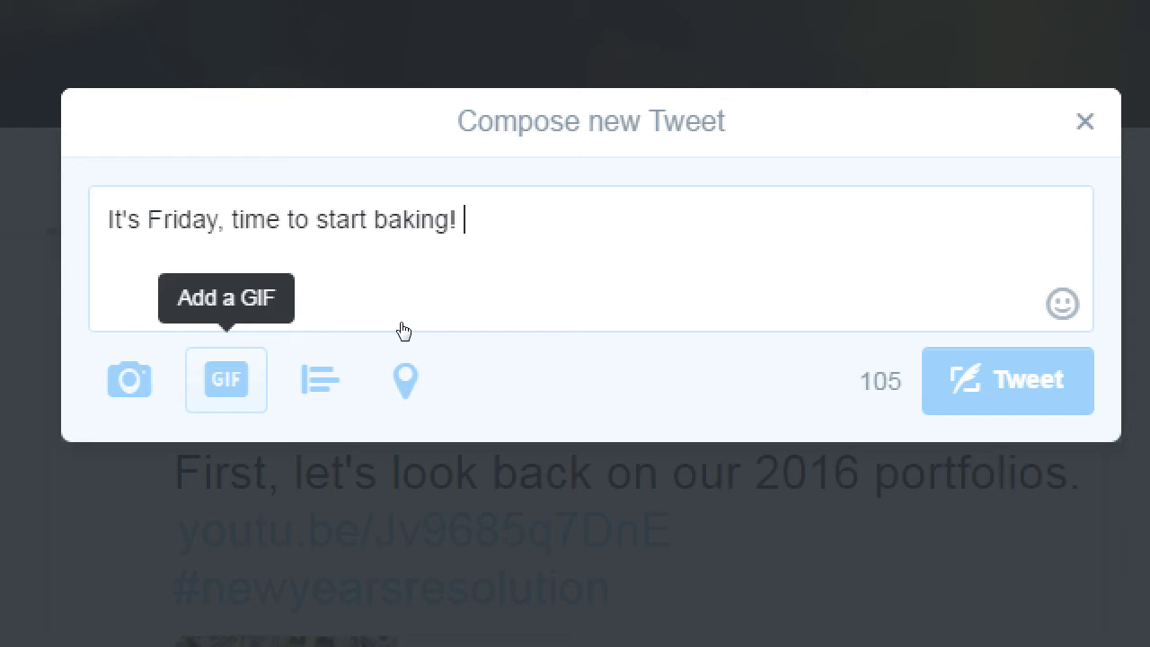
# - Attach the cheering-woman GIF from the OMG category to the Friday baking draft
pyautogui.click(225, 379)
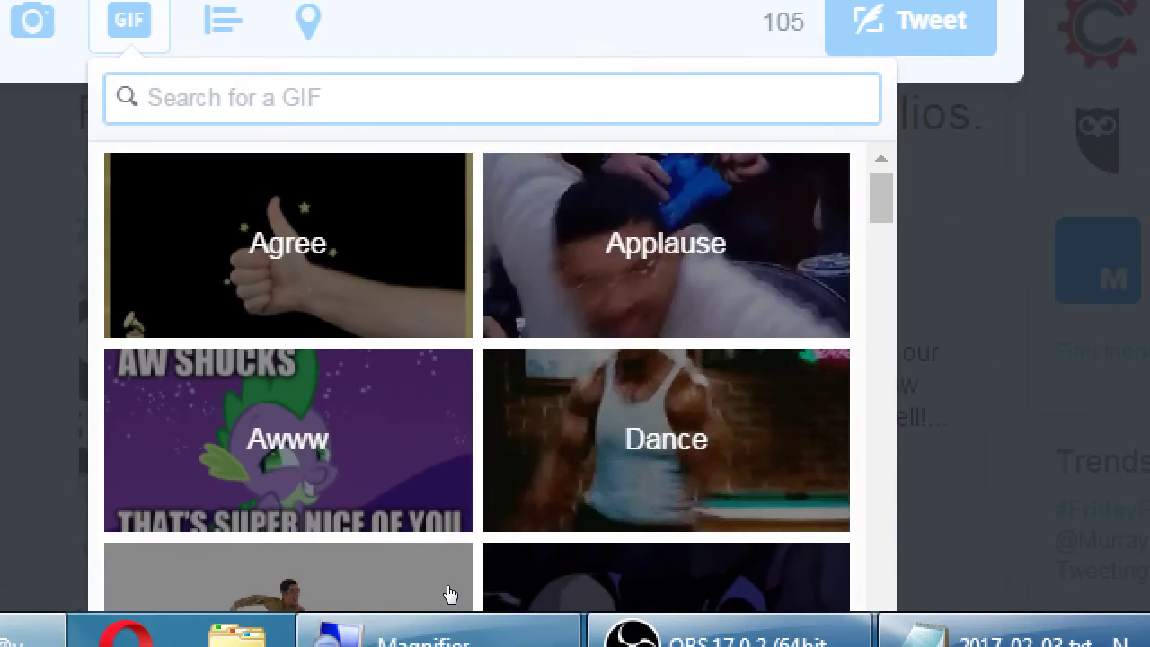
pyautogui.scroll(-1, 557, 467)
pyautogui.scroll(1, 644, 452)
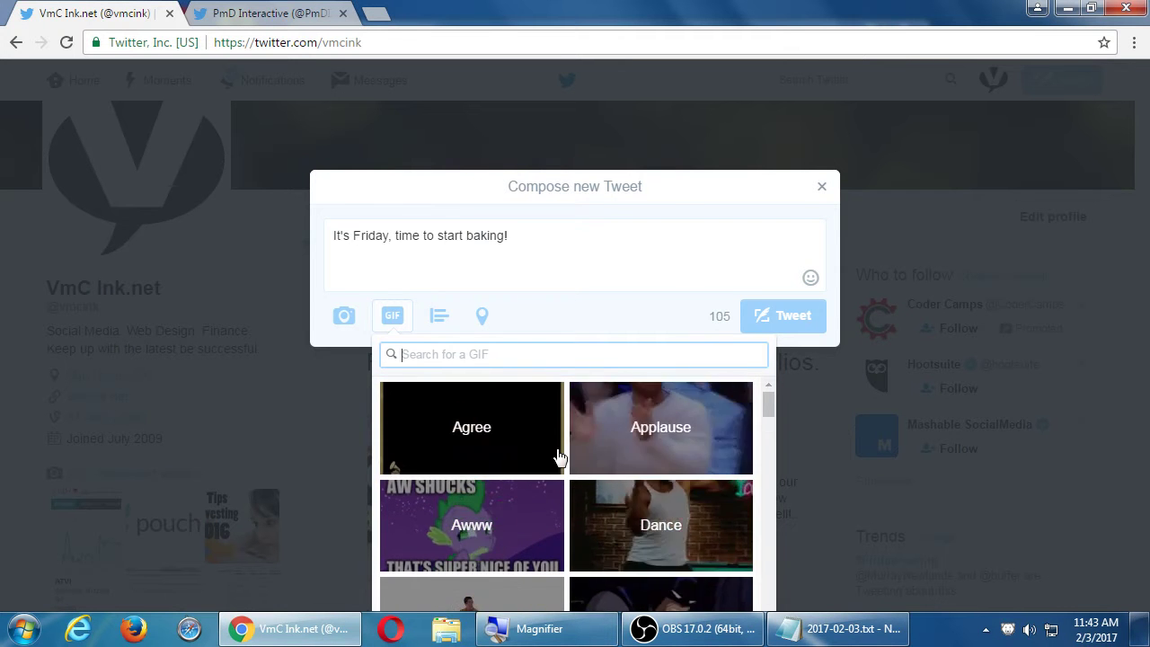
pyautogui.scroll(-4, 564, 444)
pyautogui.scroll(1, 564, 444)
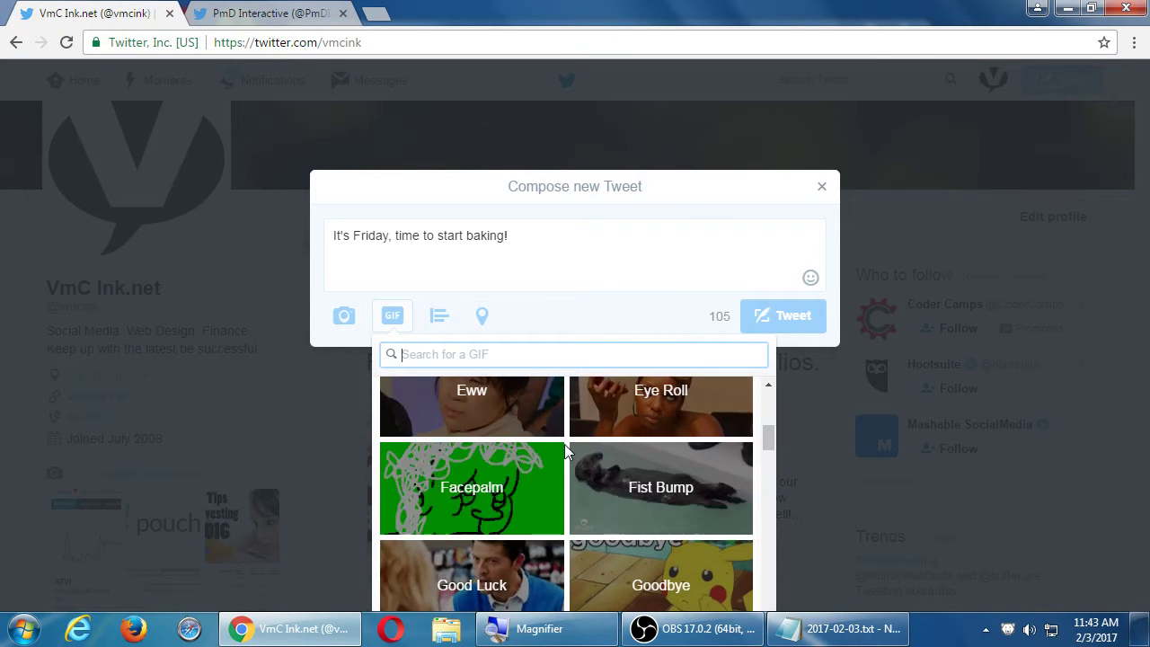
pyautogui.scroll(-2, 564, 444)
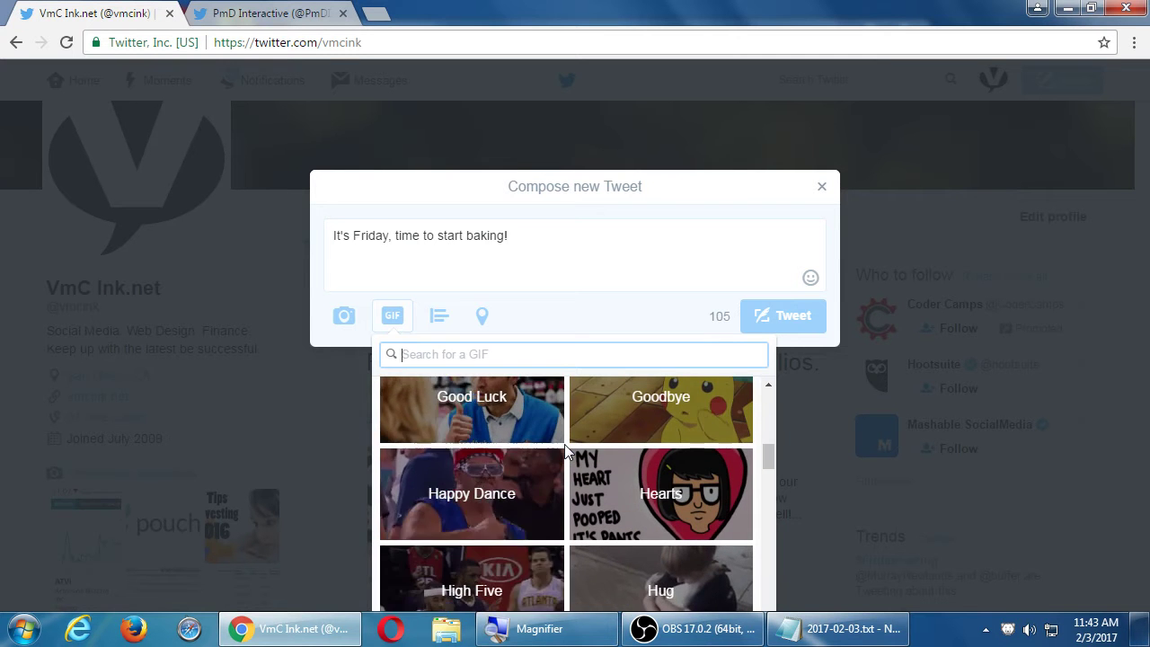
pyautogui.scroll(-2, 564, 444)
pyautogui.scroll(-3, 564, 444)
pyautogui.scroll(2, 565, 445)
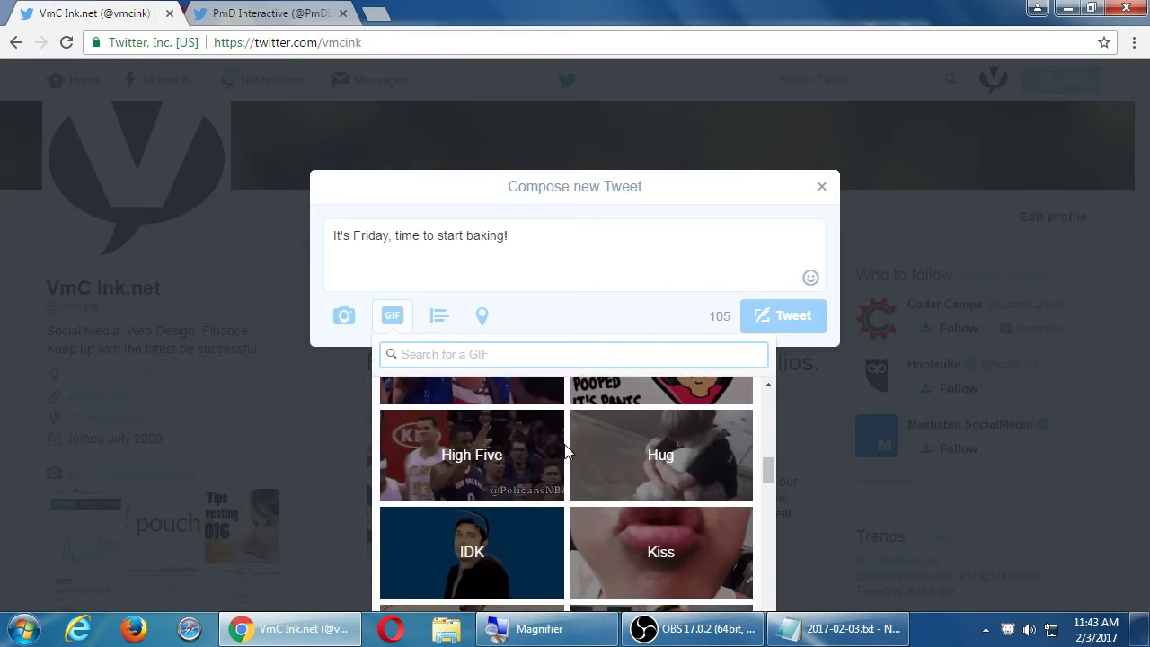
pyautogui.scroll(-3, 566, 445)
pyautogui.scroll(1, 564, 444)
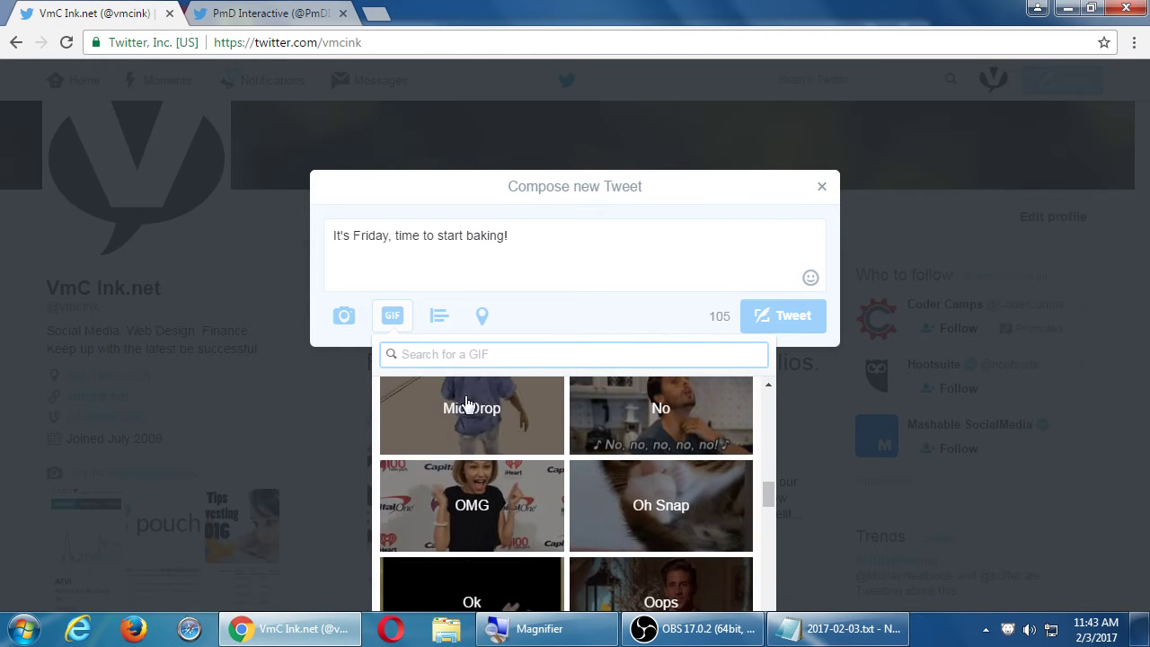
pyautogui.click(474, 501)
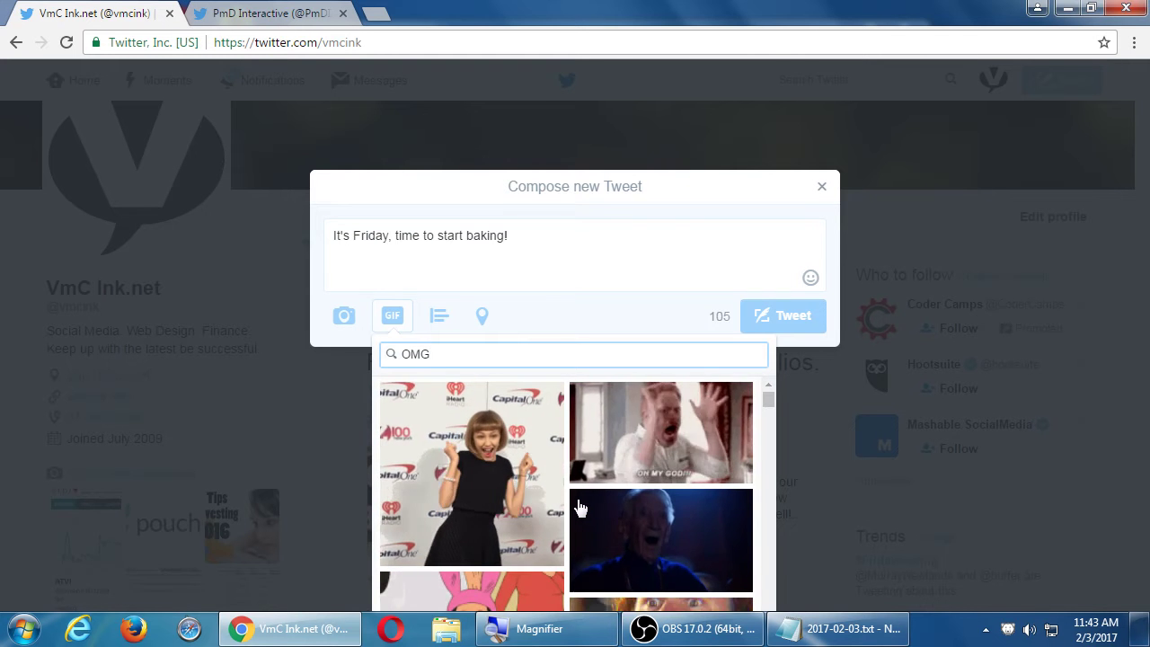
pyautogui.scroll(-2, 539, 508)
pyautogui.scroll(2, 537, 503)
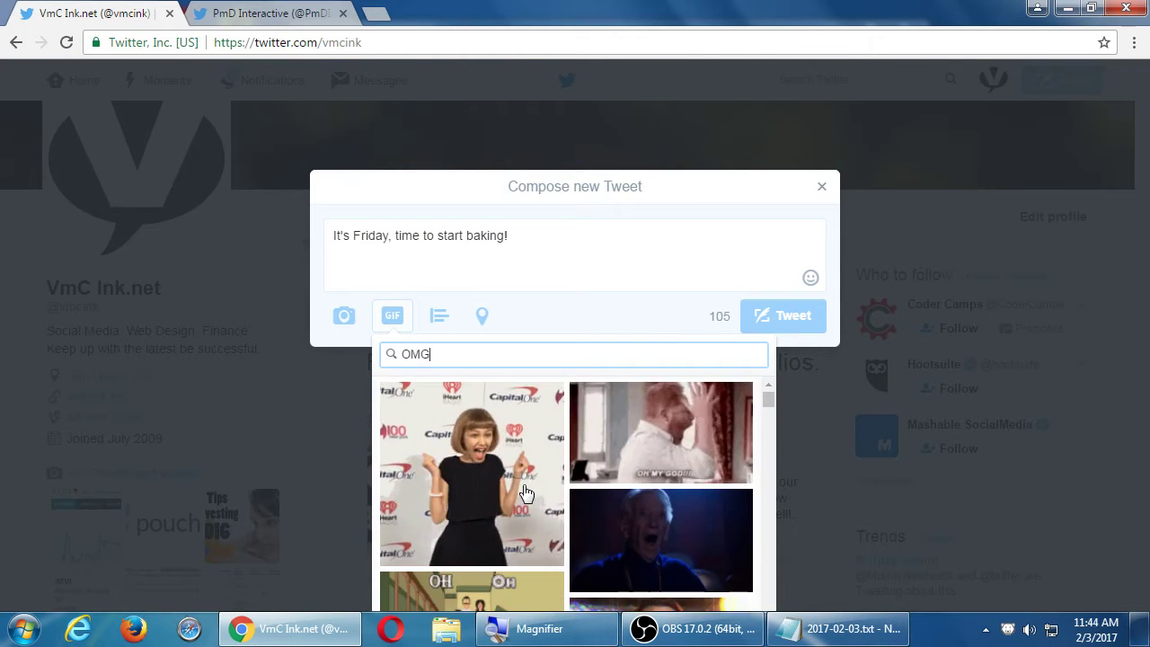
pyautogui.click(515, 476)
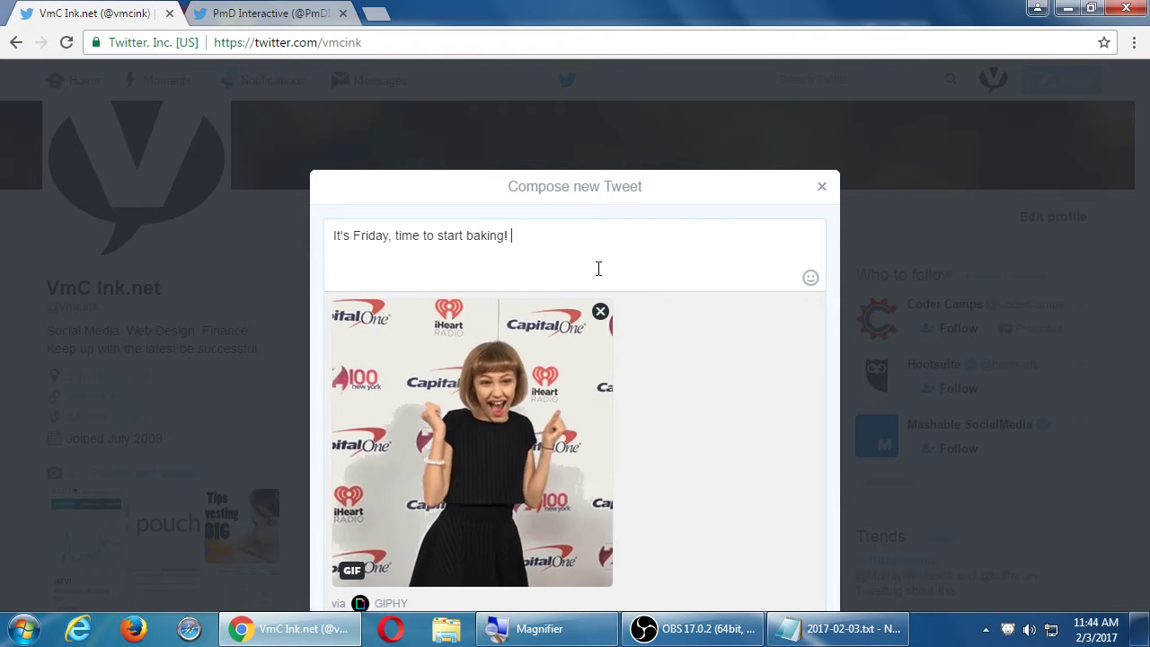
# - In Notepad, replace the Wi-Fi lines with 'Develop a voice for your social media', then return to the browser
pyautogui.click(840, 629)
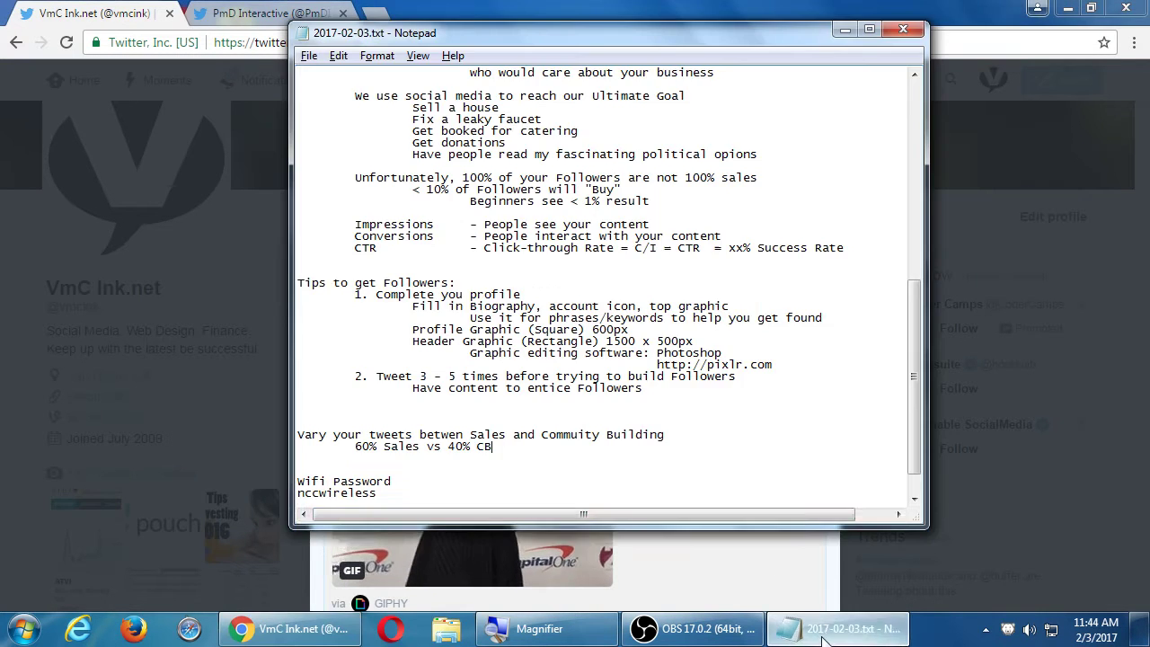
pyautogui.moveTo(596, 36); pyautogui.dragTo(595, 66)
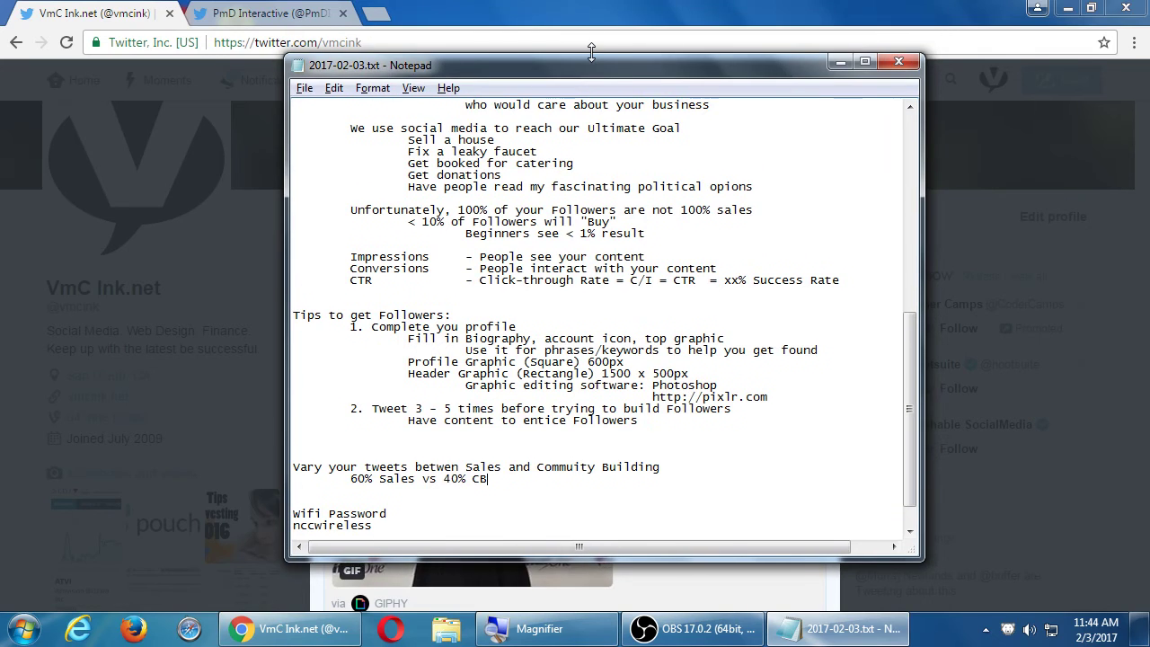
pyautogui.press('super+plus')
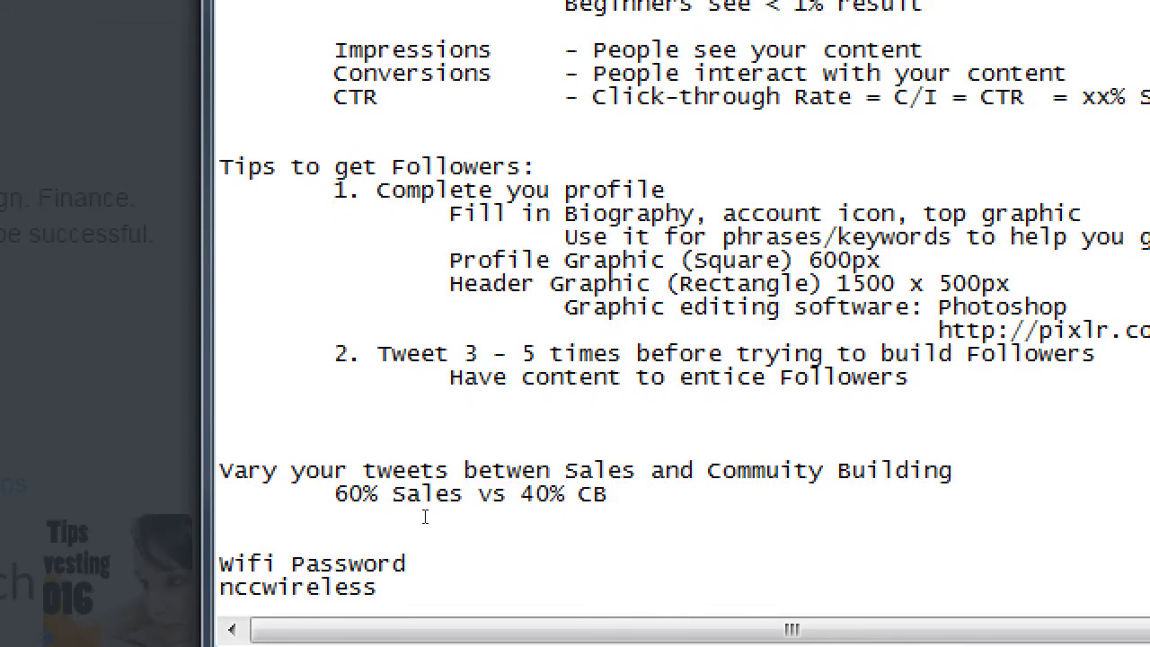
pyautogui.press('Down')
pyautogui.press('Down')
pyautogui.hotkey('shift', 'ctrl', 'End')
pyautogui.press('Delete')
pyautogui.write('Develop a voice fo')
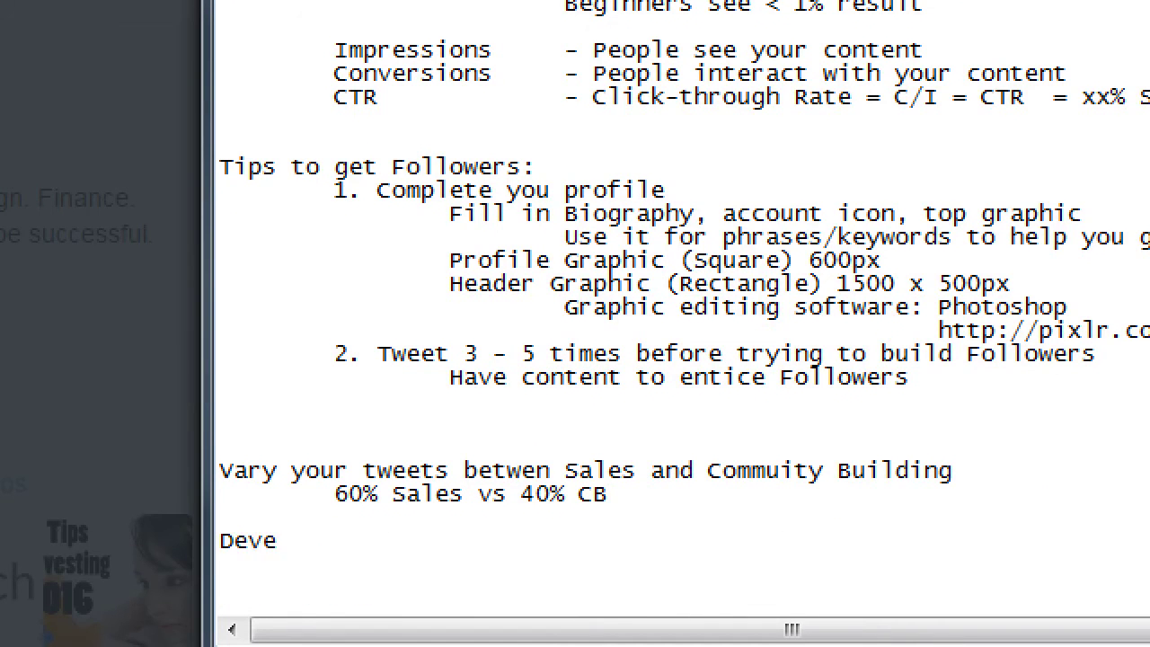
pyautogui.write('r your social media')
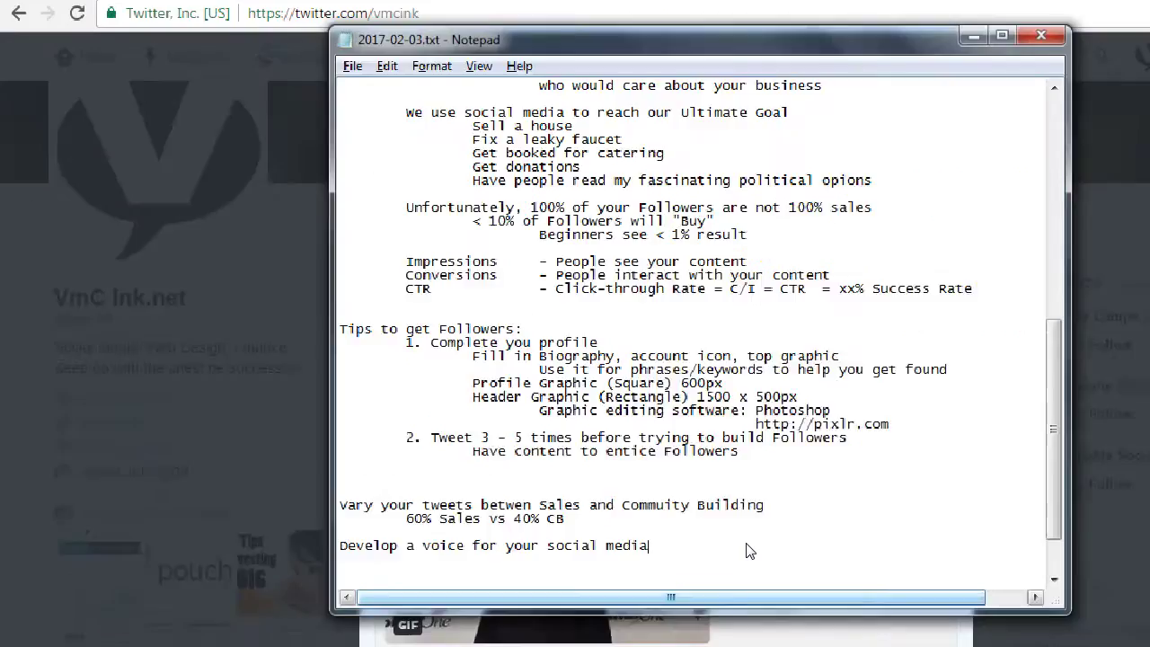
pyautogui.hotkey('alt', 'Tab')
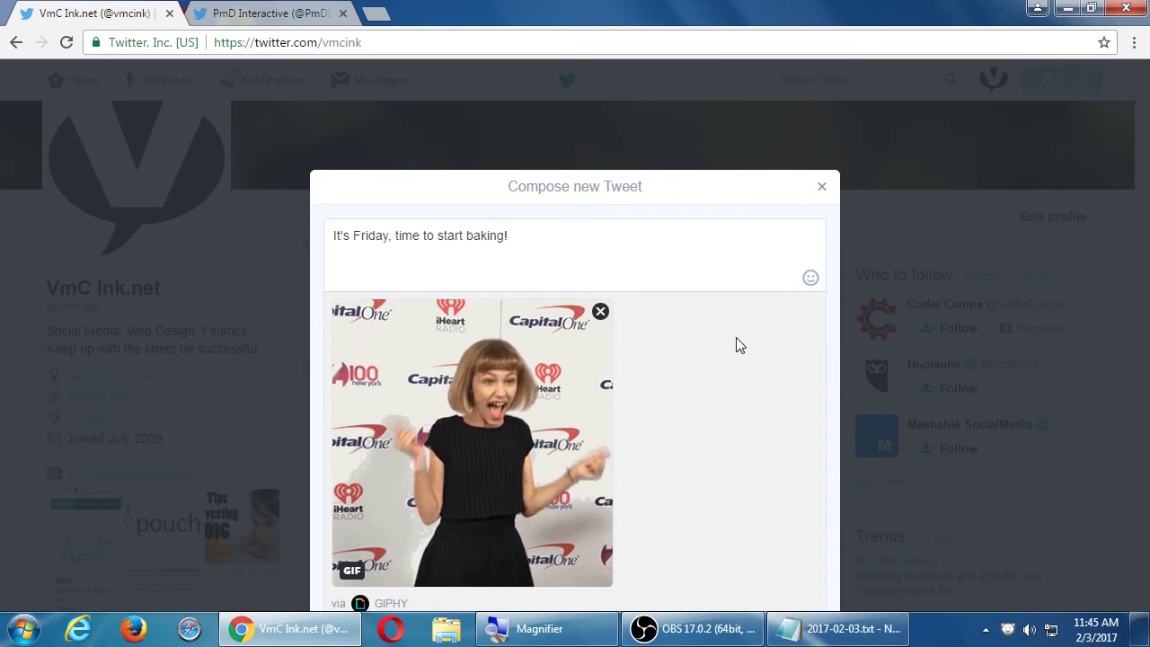
# - Zoom out the page and post the Friday baking tweet with its GIF
pyautogui.hotkey('ctrl', '-')
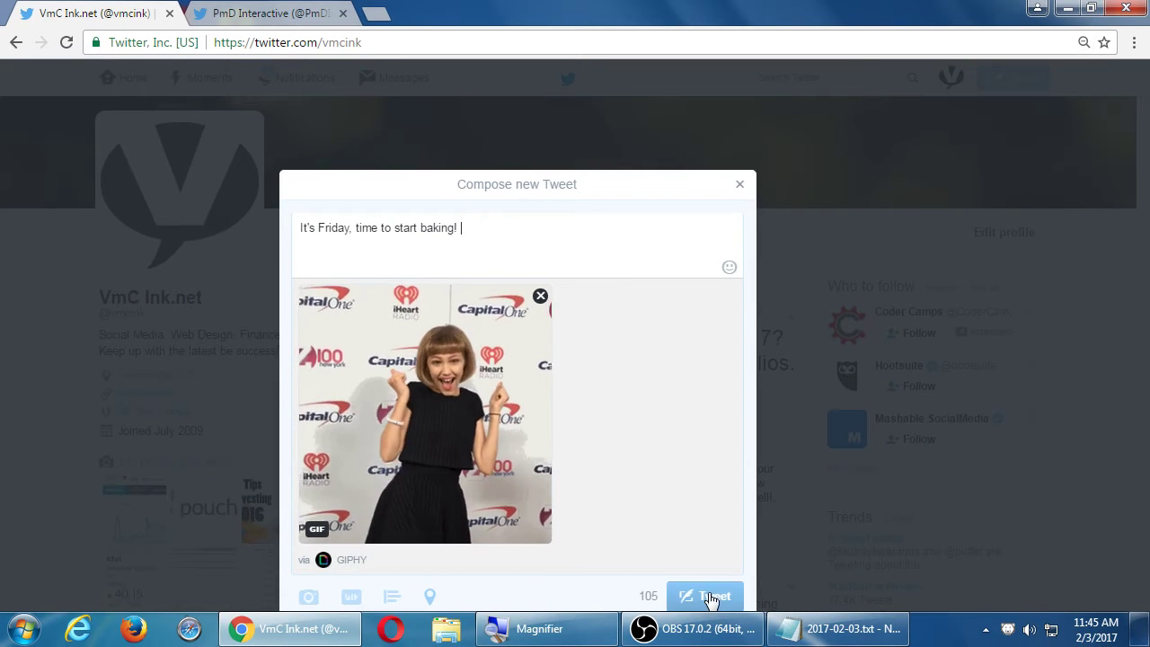
pyautogui.click(712, 600)
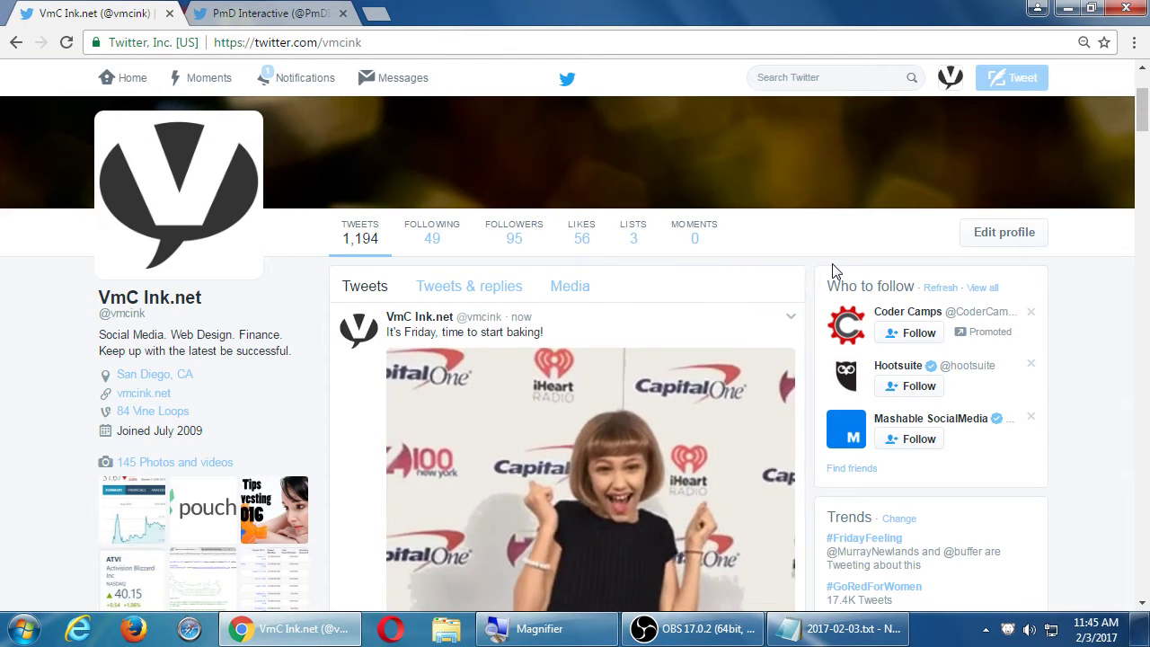
pyautogui.scroll(-3, 832, 271)
pyautogui.scroll(4, 834, 271)
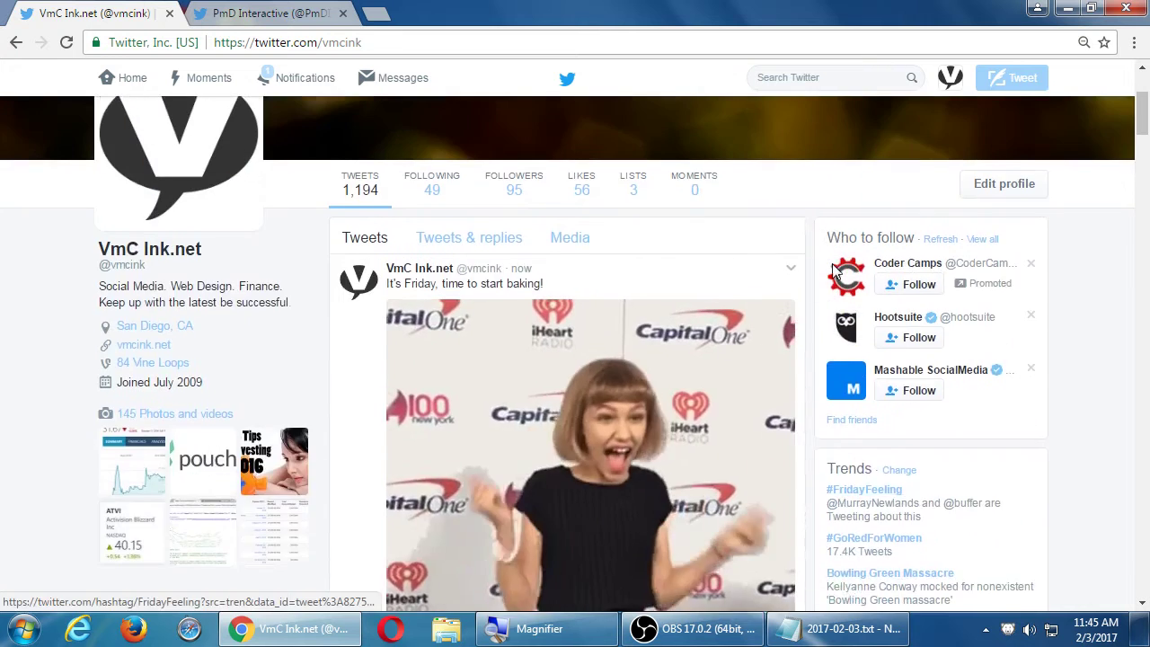
pyautogui.scroll(-2, 832, 270)
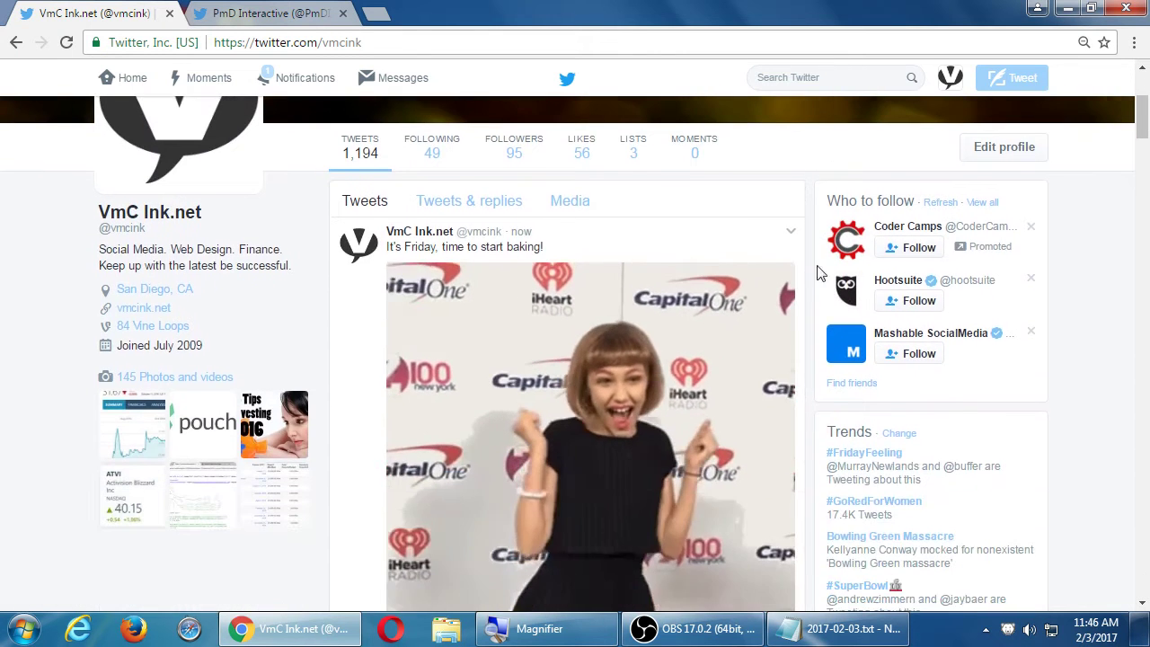
# - Delete the posted baking tweet, backing out of the Pin option first
pyautogui.click(791, 231)
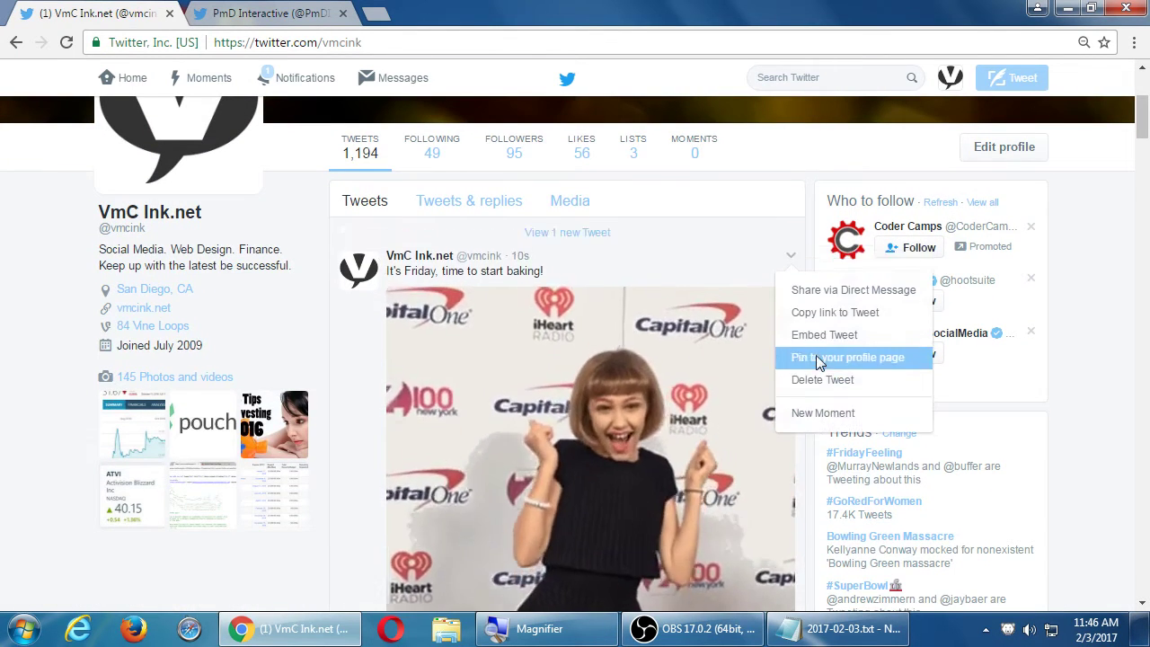
pyautogui.click(816, 332)
pyautogui.click(691, 364)
pyautogui.click(790, 266)
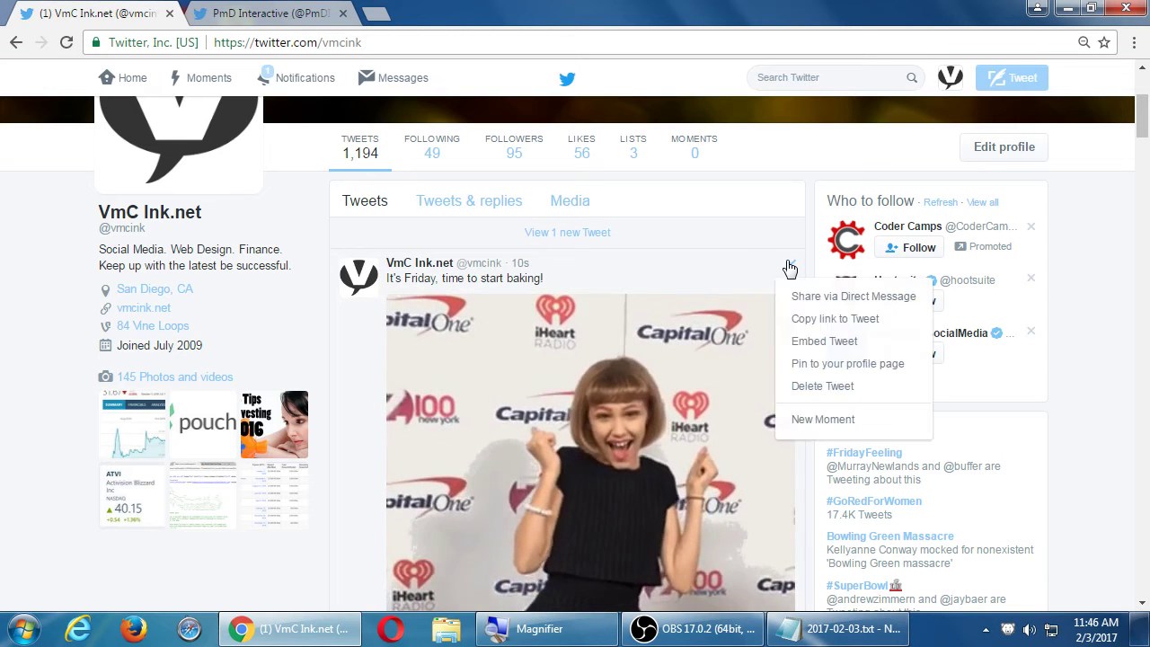
pyautogui.click(808, 385)
pyautogui.click(763, 393)
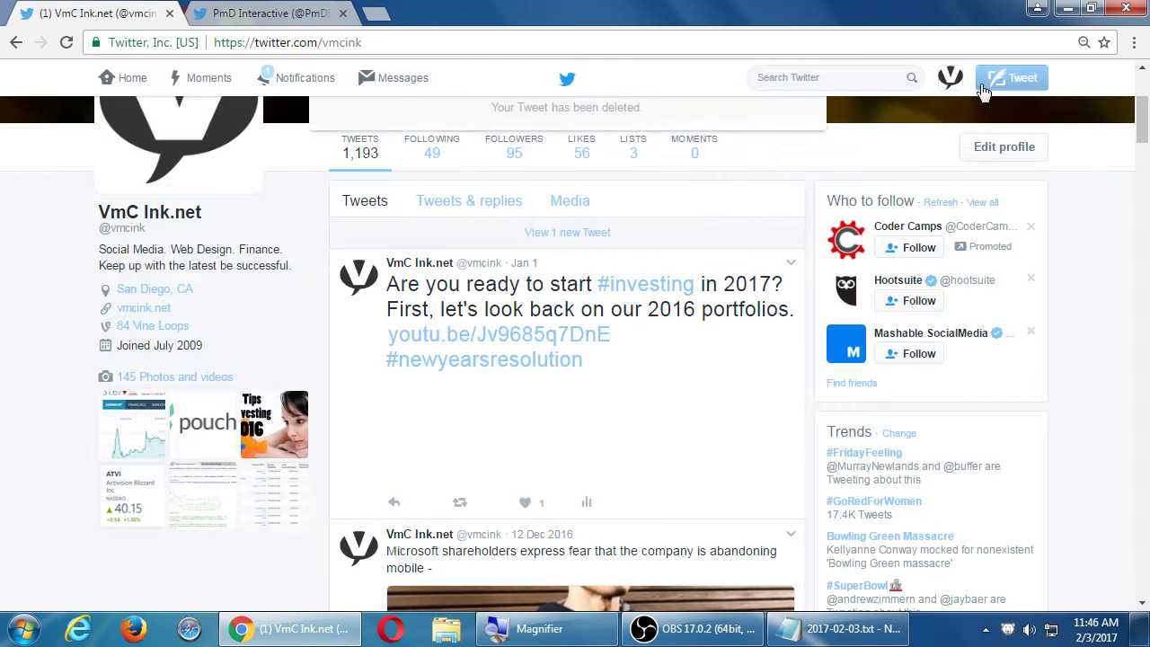
# - Start a new tweet and attach the first thumbs-up GIF from GIPHY's Agree category
pyautogui.click(1002, 85)
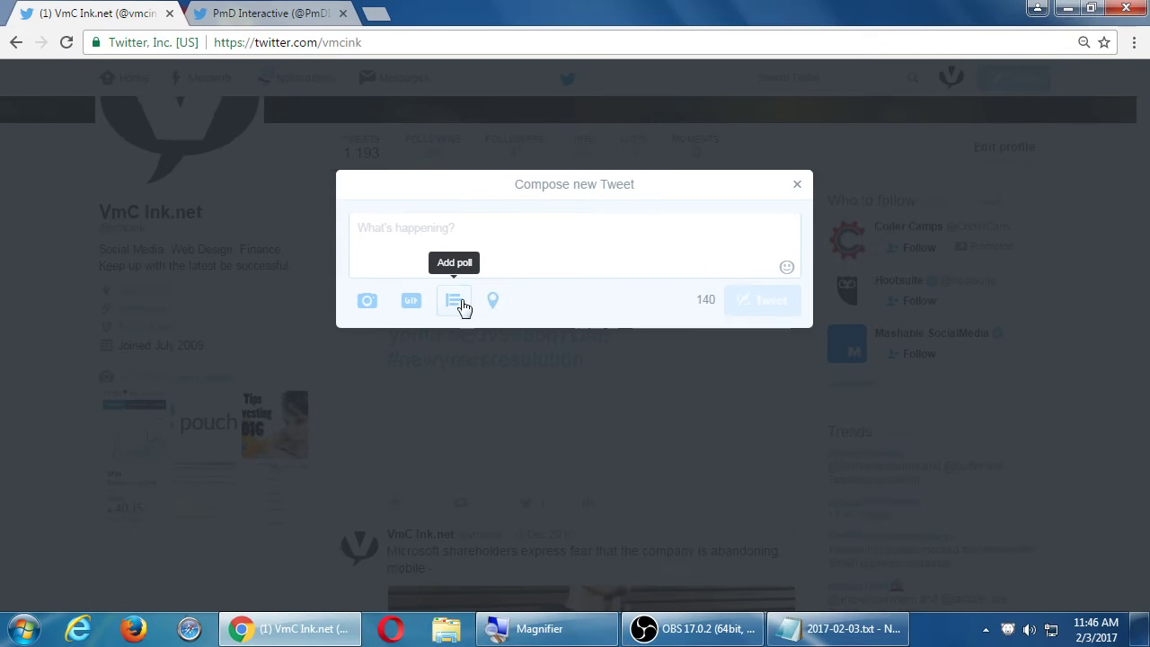
pyautogui.click(416, 306)
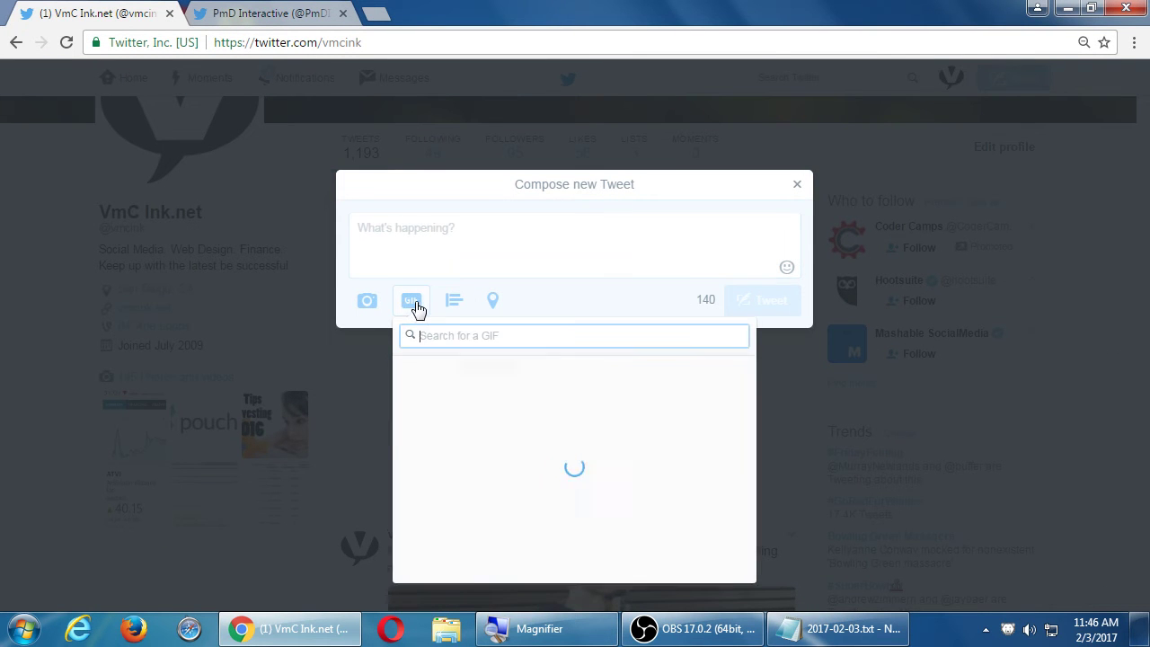
pyautogui.click(480, 424)
pyautogui.click(490, 421)
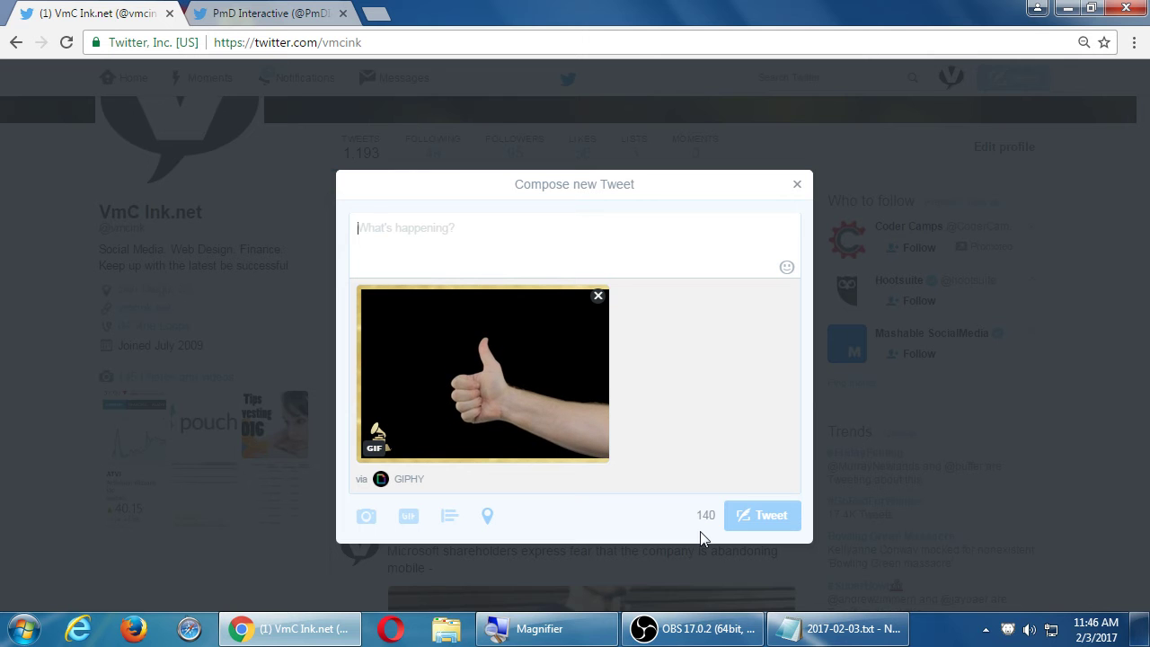
# - Replace the GIF with the question 'What's your favorite type of cookie?' and add a four-choice poll
pyautogui.click(599, 296)
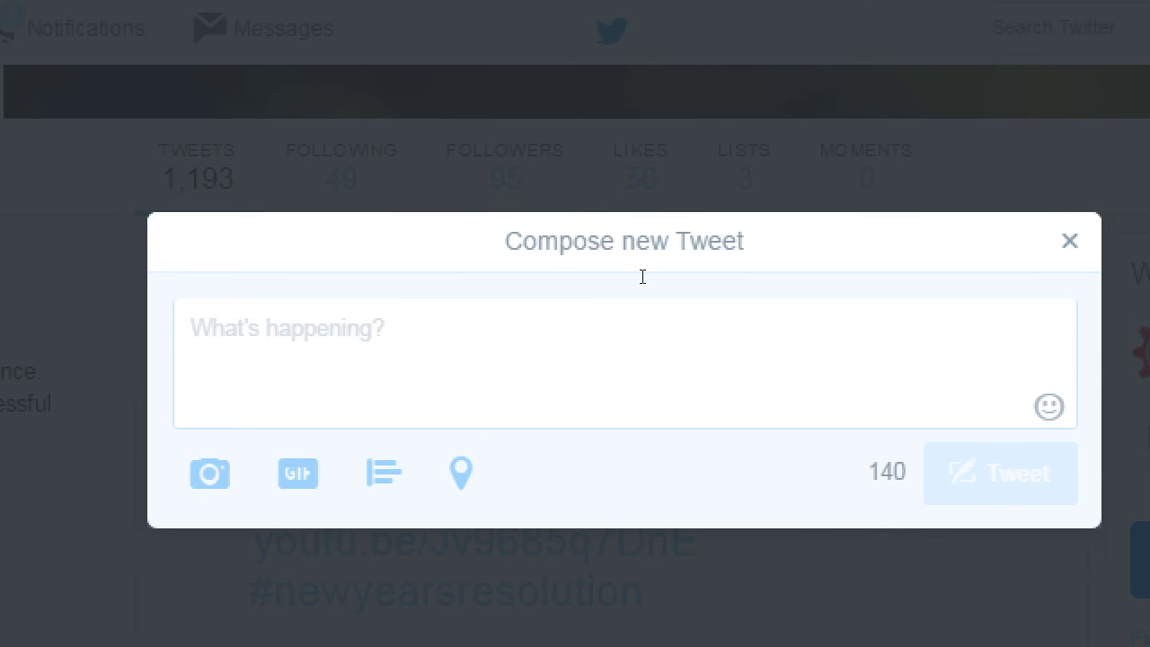
pyautogui.write("What's your favori")
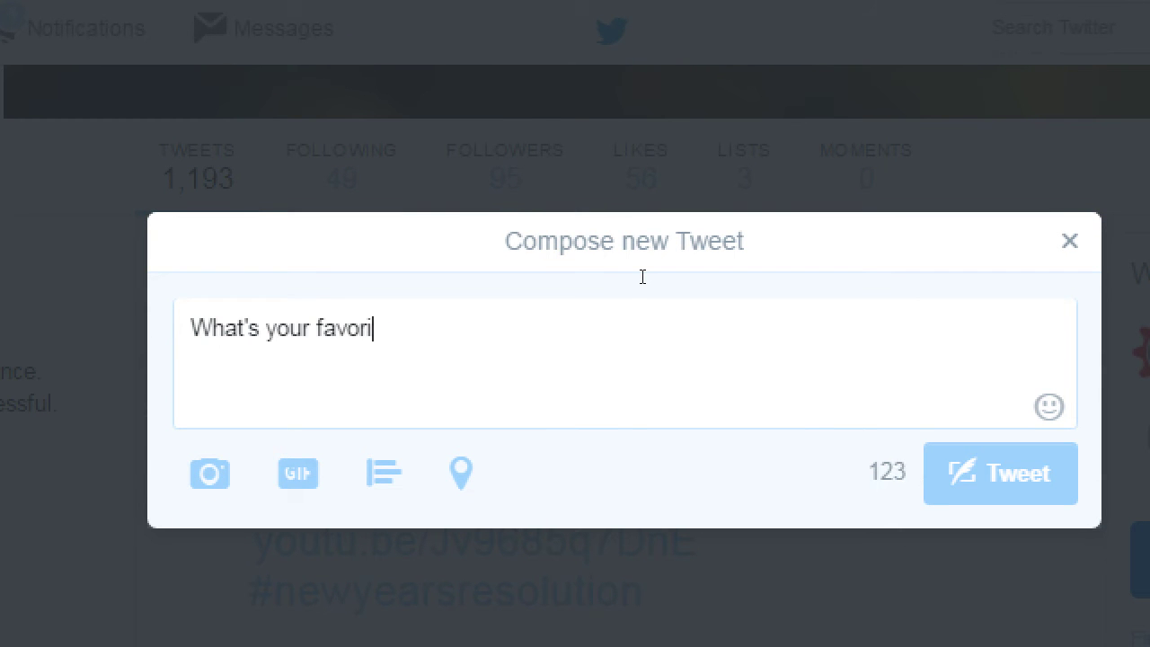
pyautogui.write('te type of ')
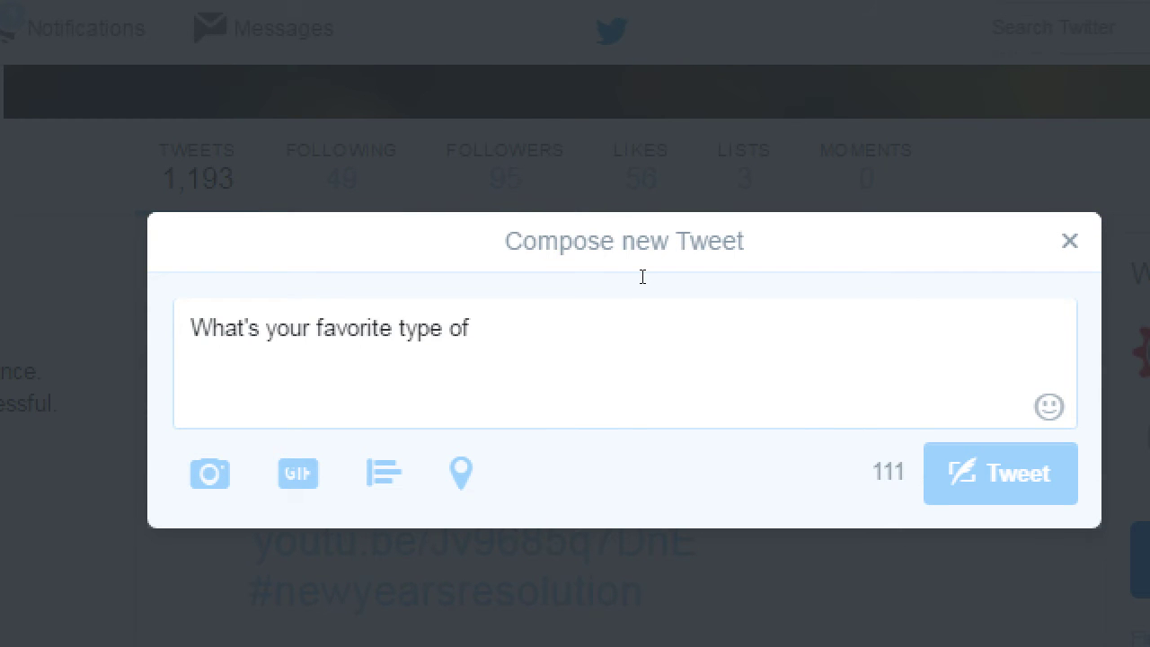
pyautogui.write('cookie?')
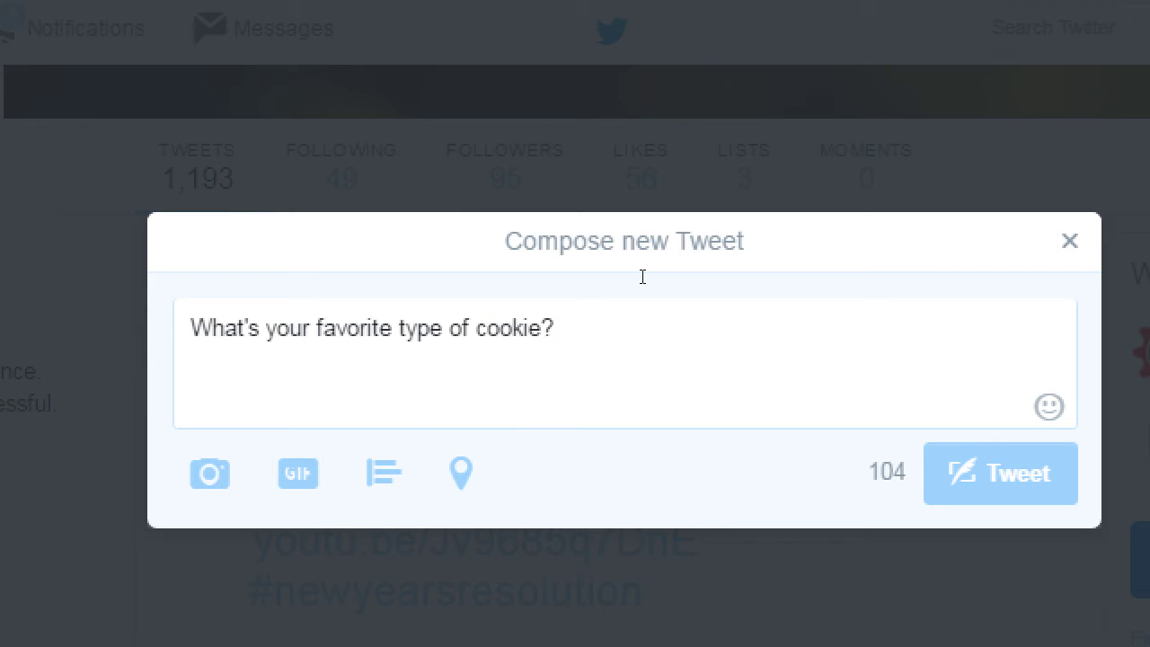
pyautogui.click(384, 473)
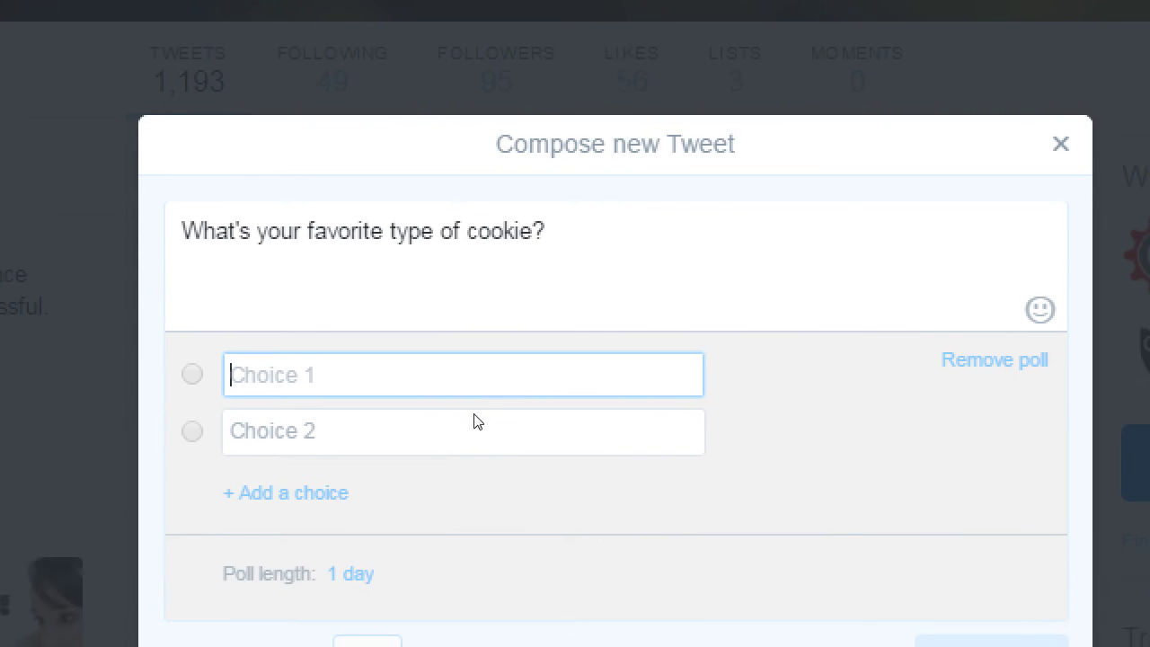
pyautogui.press('Tab')
pyautogui.press('Tab')
pyautogui.press('Return')
pyautogui.press('Tab')
pyautogui.press('Return')
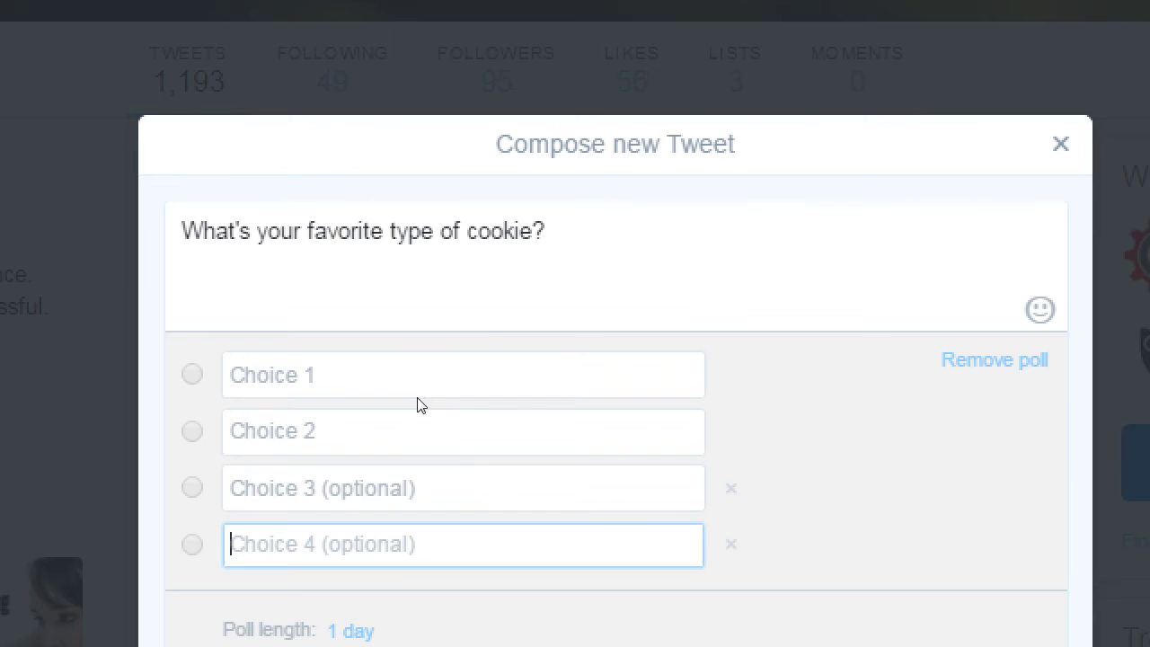
pyautogui.hotkey('shift', 'Tab')
pyautogui.hotkey('shift', 'Tab')
pyautogui.hotkey('shift', 'Tab')
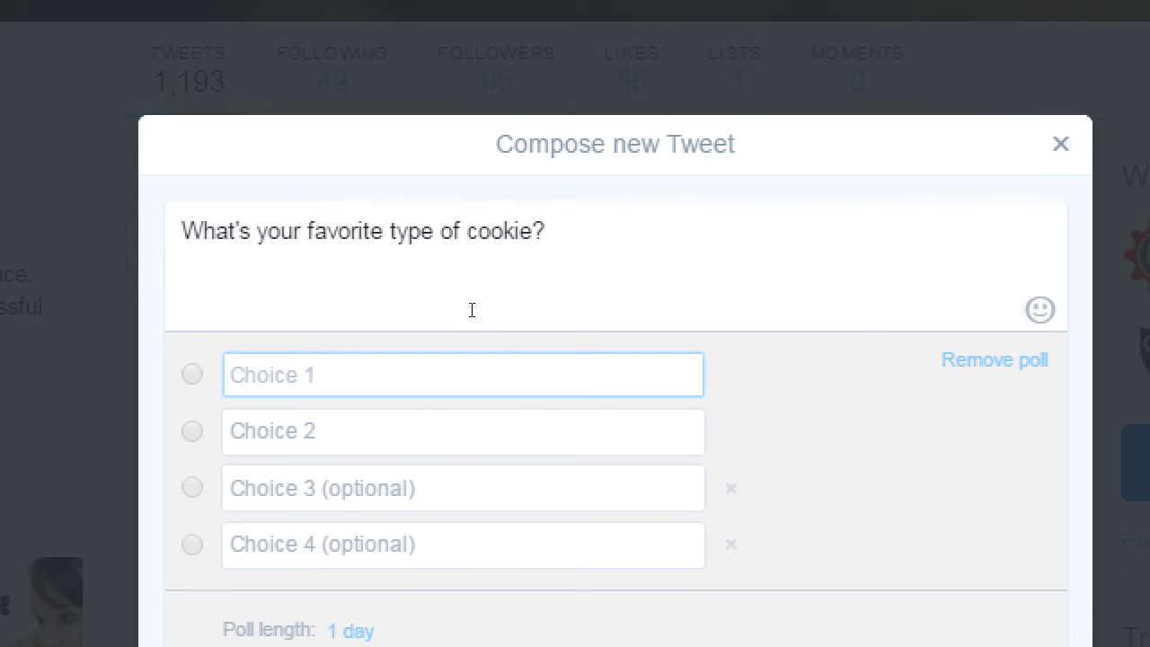
# - Fill the poll choices with Chocolate Chip, Pecan, Raisin Oatmeal and Snickerdoodle, keeping the 1-day length
pyautogui.write('Chocolate Chip')
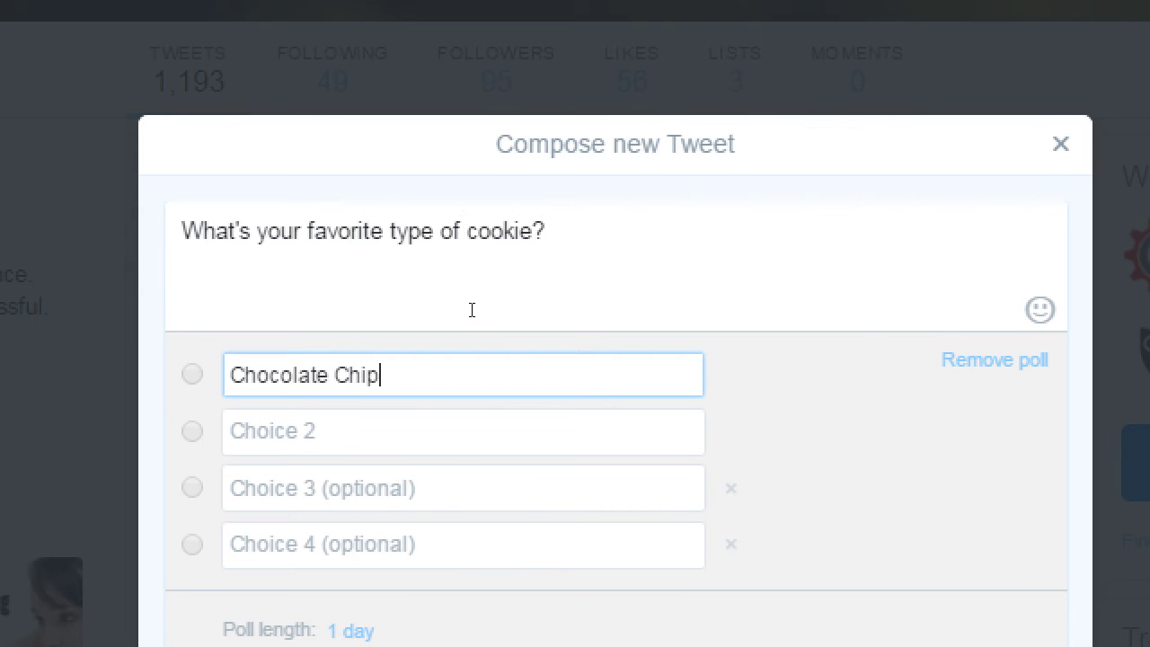
pyautogui.press('Tab')
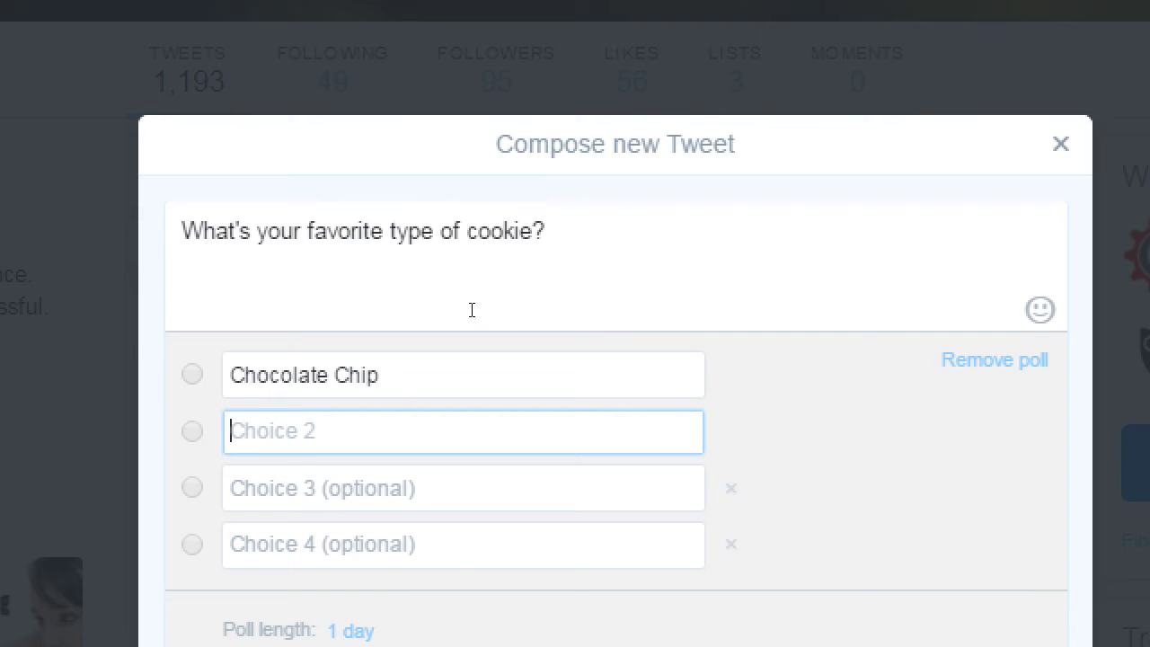
pyautogui.write('Pecan')
pyautogui.press('Tab')
pyautogui.write('O')
pyautogui.press('BackSpace')
pyautogui.write('Rai')
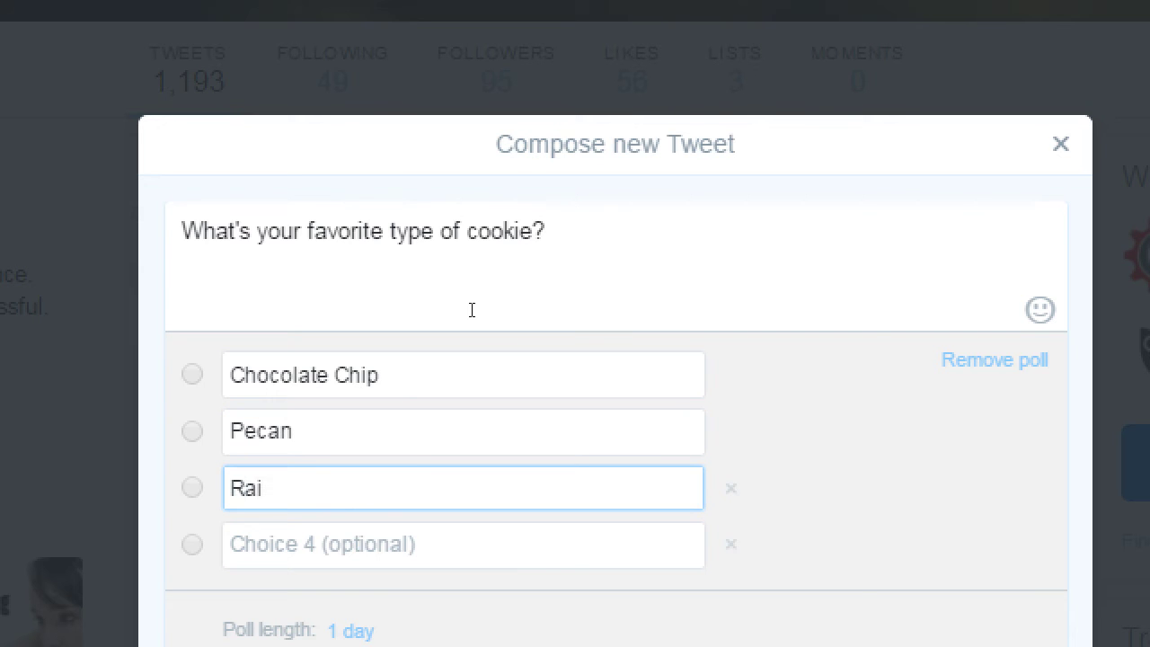
pyautogui.write('sin Oatmeal')
pyautogui.press('Tab')
pyautogui.press('Tab')
pyautogui.write('Snic')
pyautogui.press('BackSpace')
pyautogui.press('BackSpace')
pyautogui.write('nickerdood')
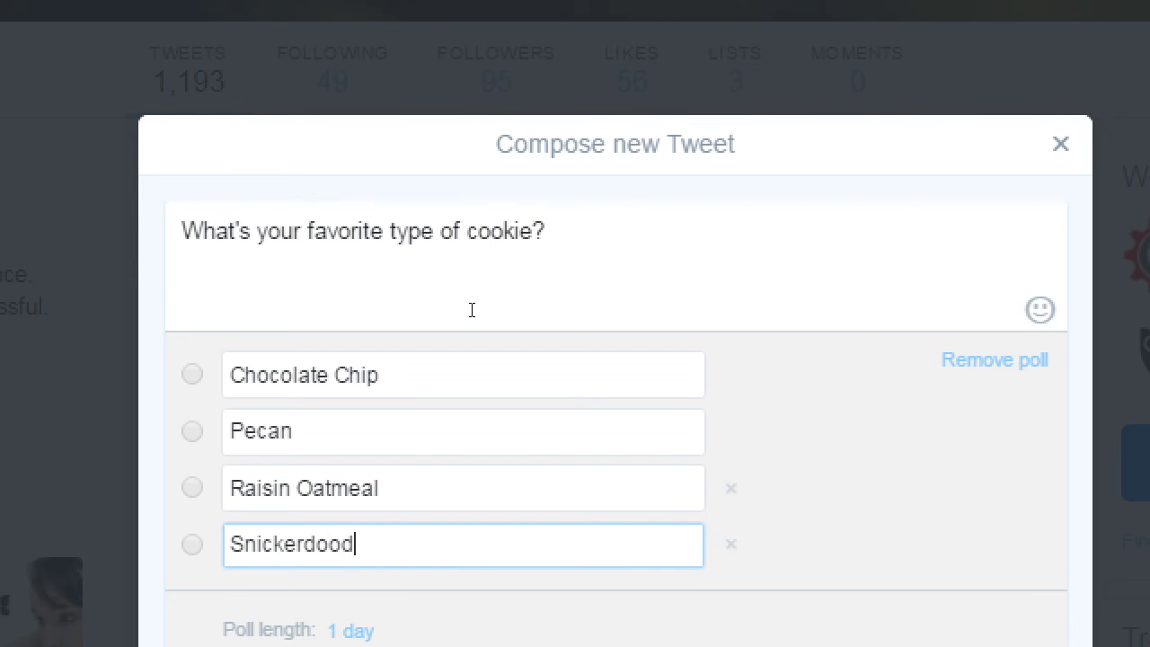
pyautogui.write('le')
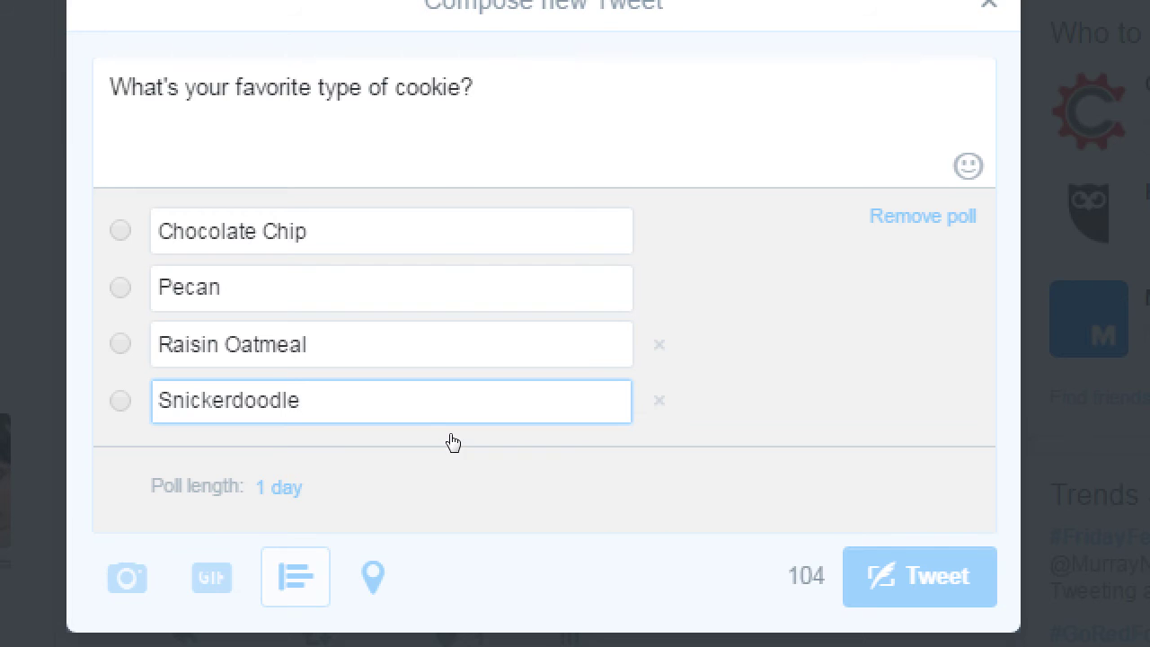
pyautogui.press('Tab')
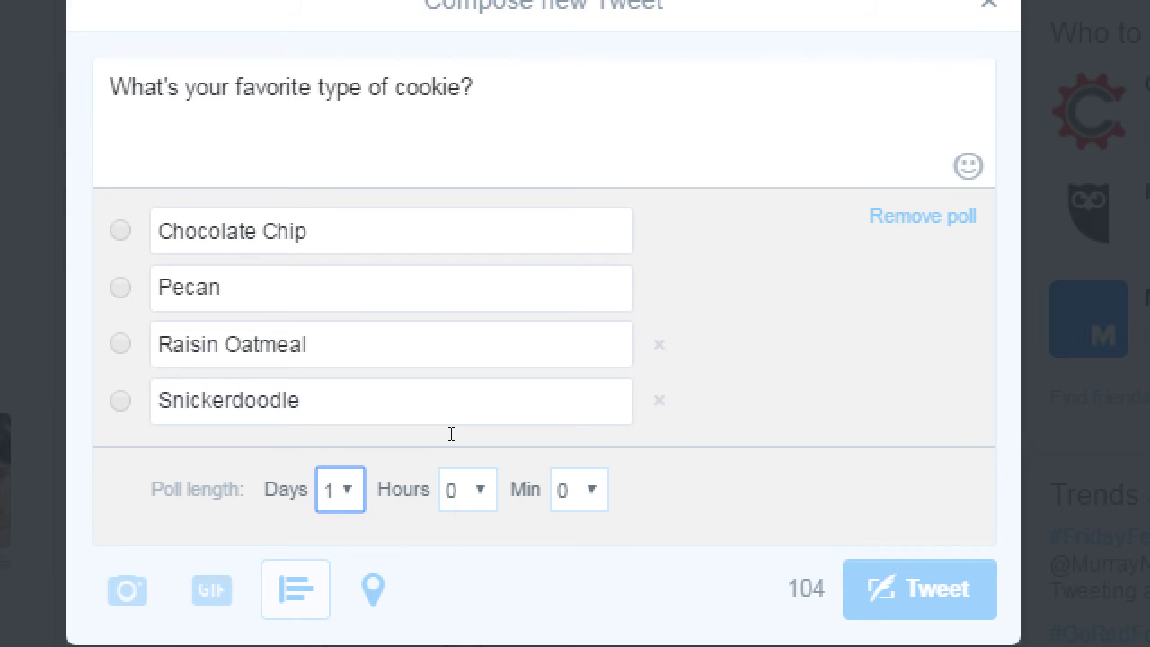
pyautogui.click(671, 262)
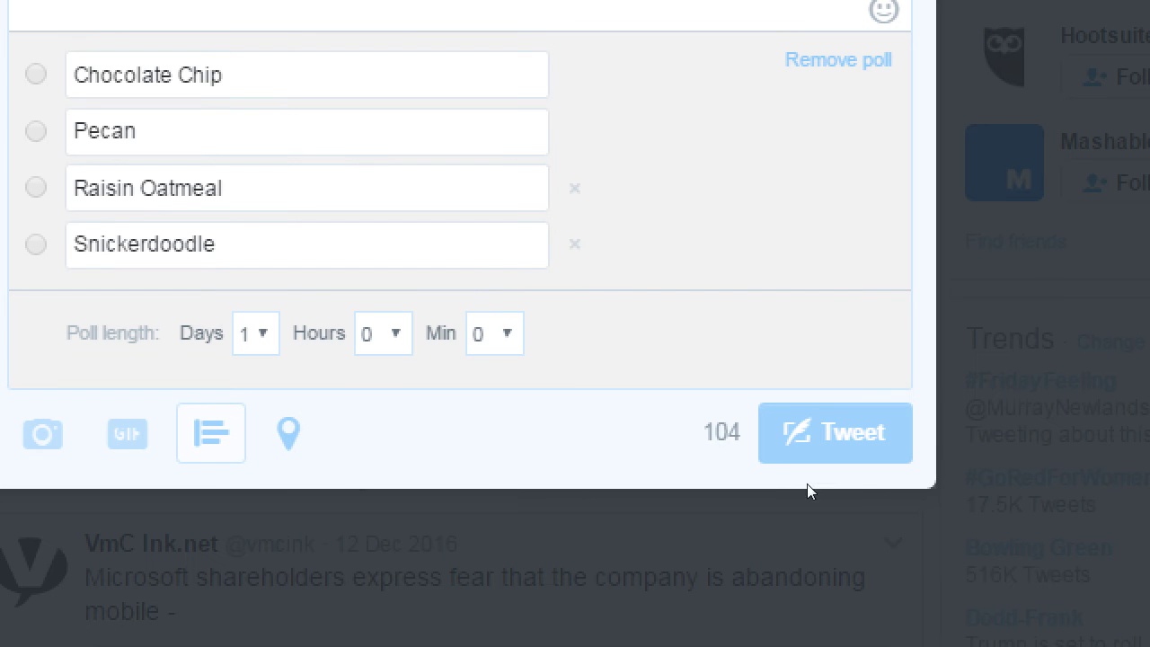
# - Post the cookie poll tweet, raising the profile's tweet count to 1,194
pyautogui.click(899, 604)
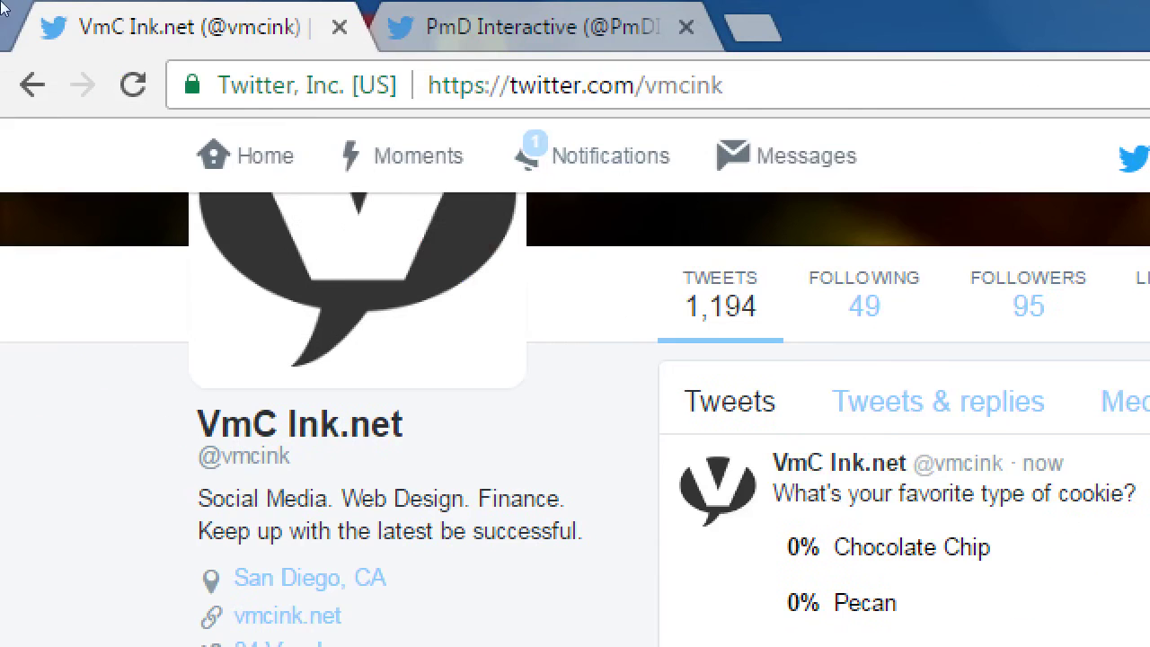
pyautogui.hotkey('ctrl', 'l')
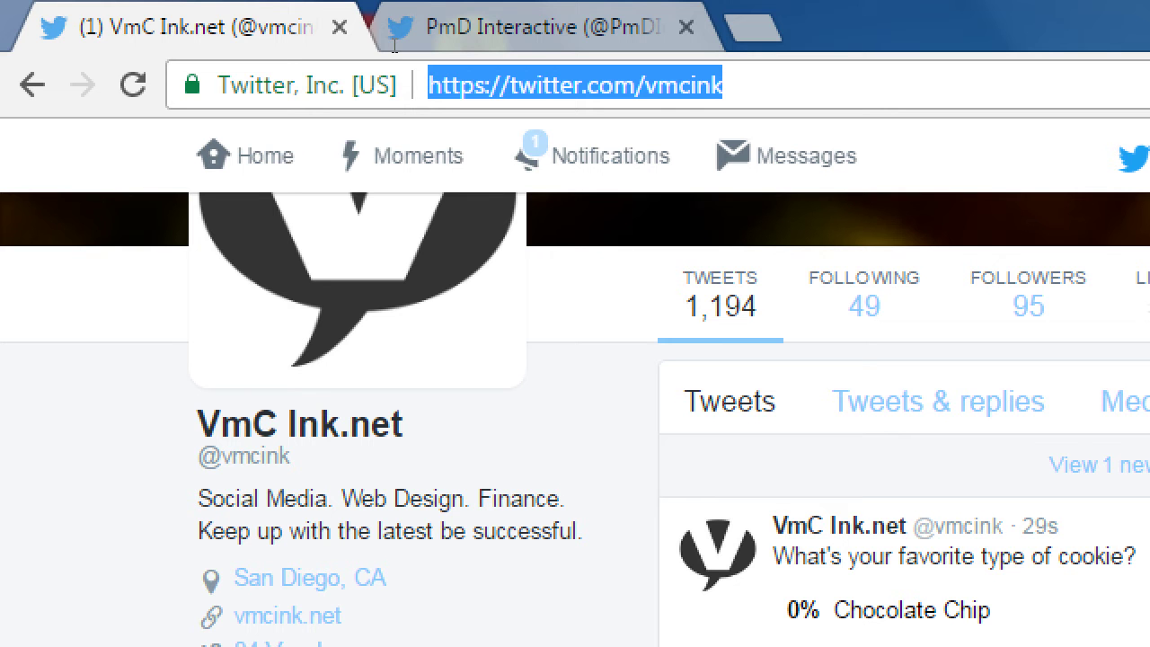
pyautogui.press('End')
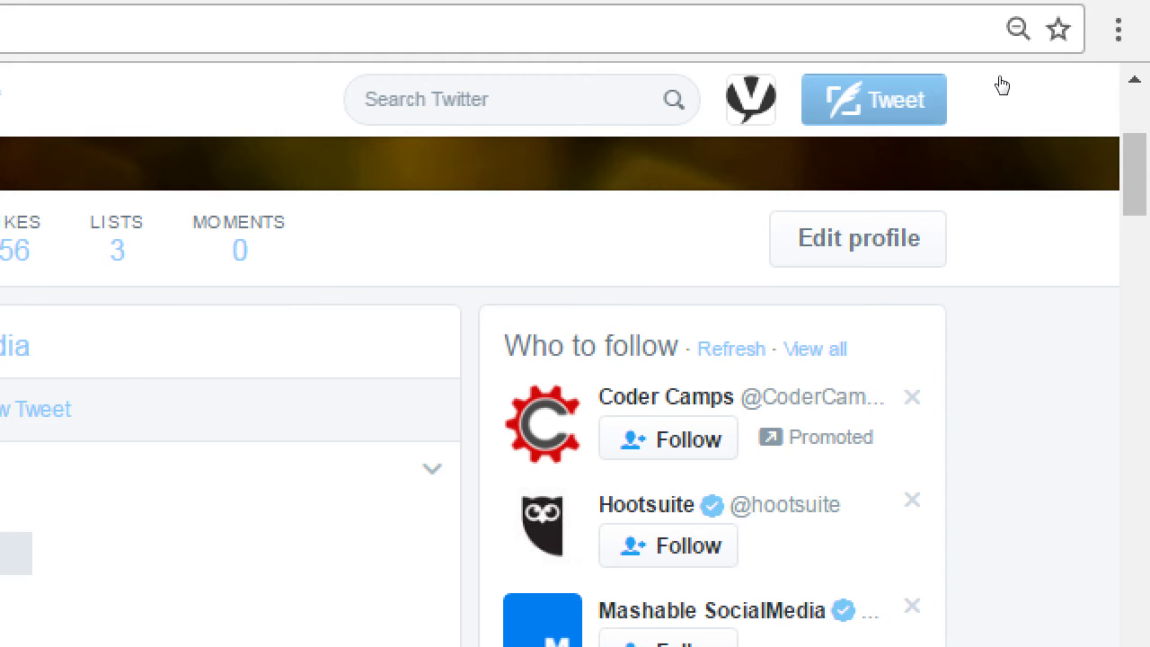
# - Close a second new-tweet window unposted, revealing 11 poll votes with Chocolate Chip at 45%
pyautogui.click(935, 85)
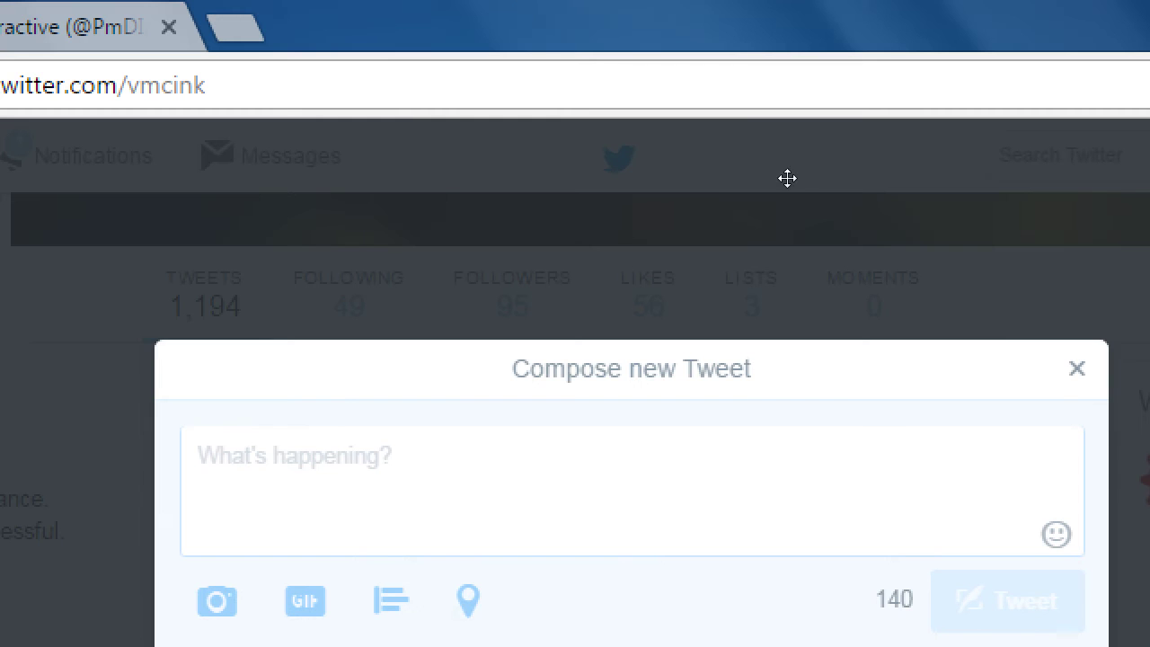
pyautogui.click(775, 0)
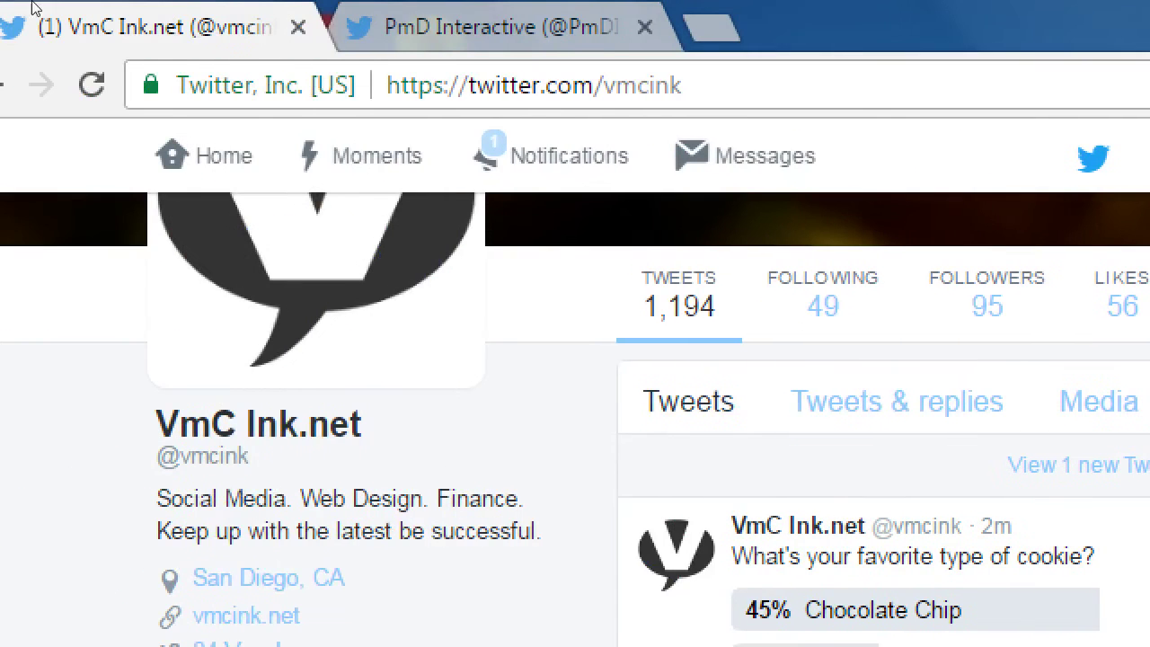
# - Zoom the profile page out and bring the 2017-02-03.txt notes back in front
pyautogui.click(409, 42)
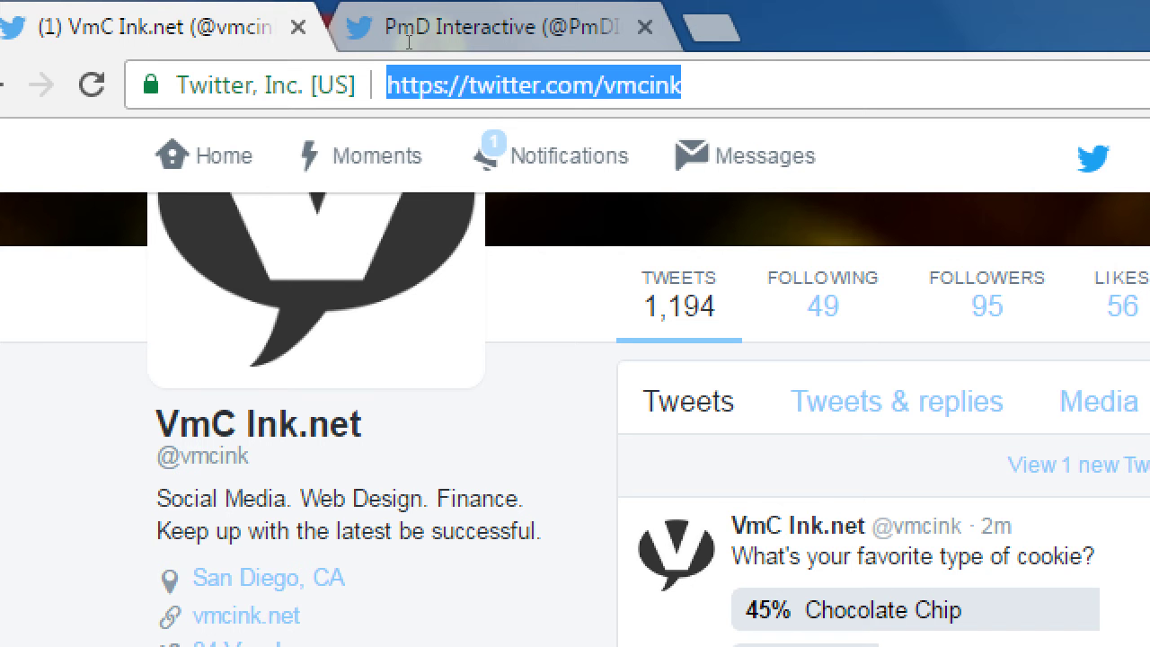
pyautogui.press('super+minus')
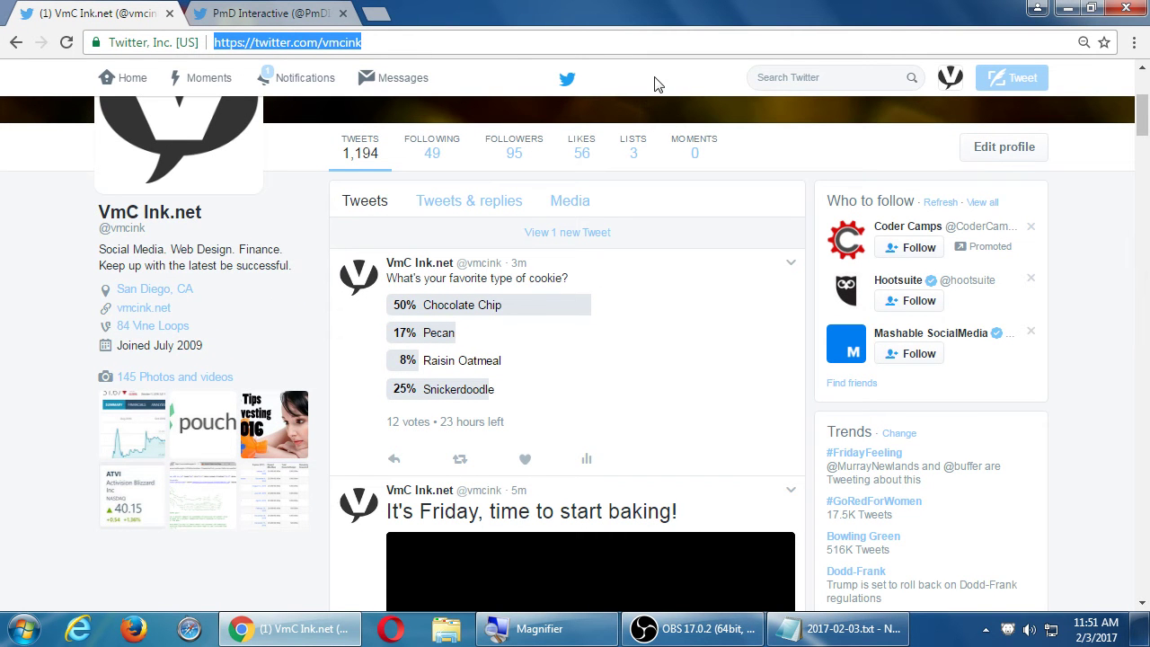
pyautogui.click(855, 632)
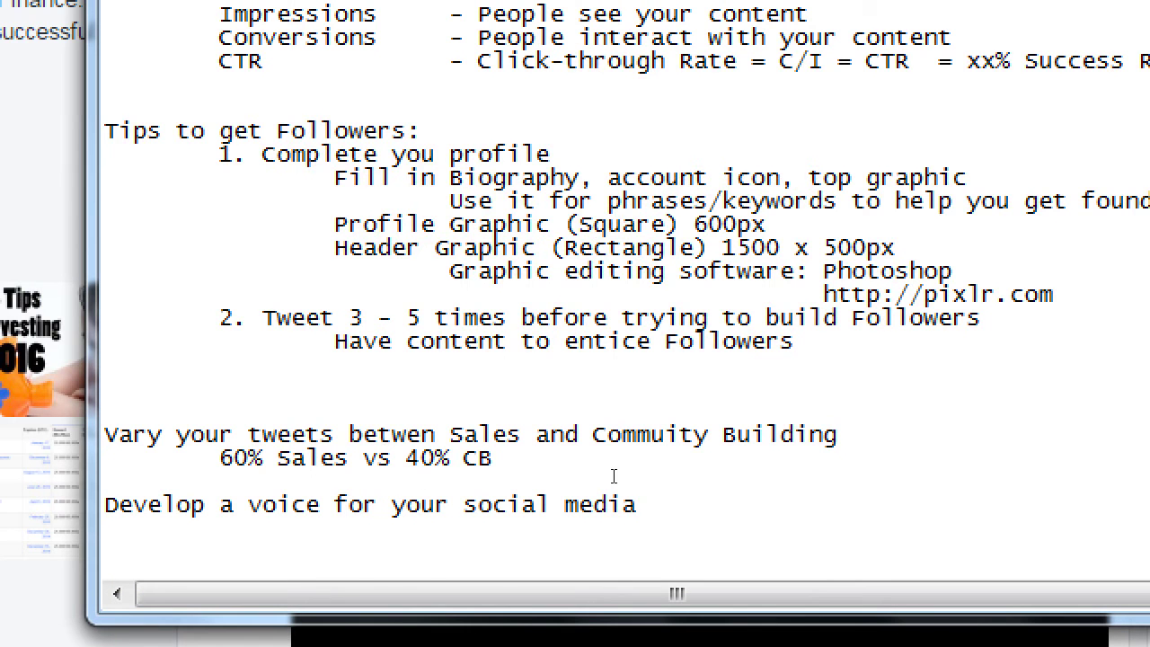
# - Add the 'Community Building - Interactions' heading with the indented line 'Every Tweet can have various Conversions'
pyautogui.press('Down')
pyautogui.press('Down')
pyautogui.press('Down')
pyautogui.press('Down')
pyautogui.press('Down')
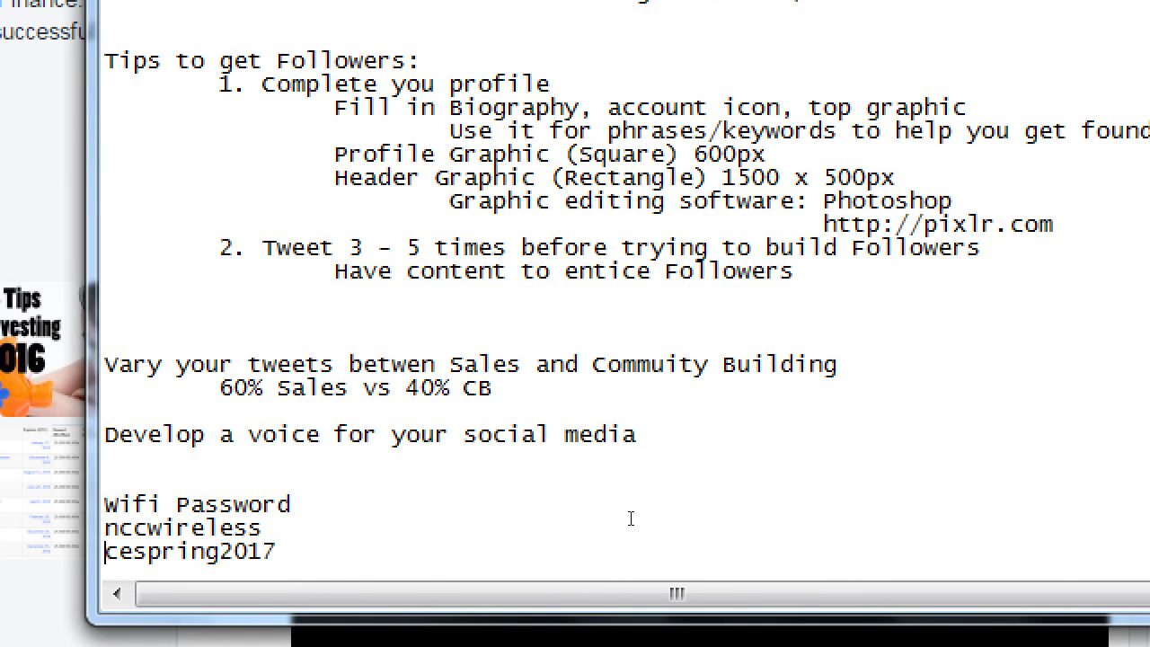
pyautogui.press('Up')
pyautogui.press('Up')
pyautogui.press('Up')
pyautogui.press('Up')
pyautogui.press('Return')
pyautogui.press('Return')
pyautogui.press('Up')
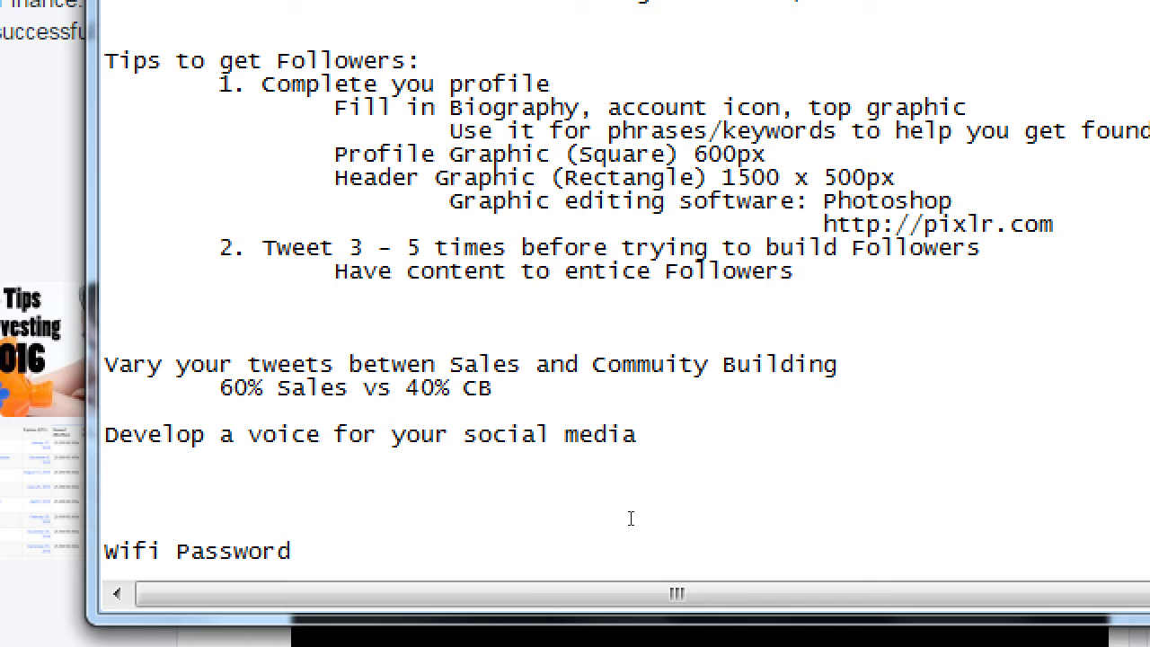
pyautogui.write('Community Building')
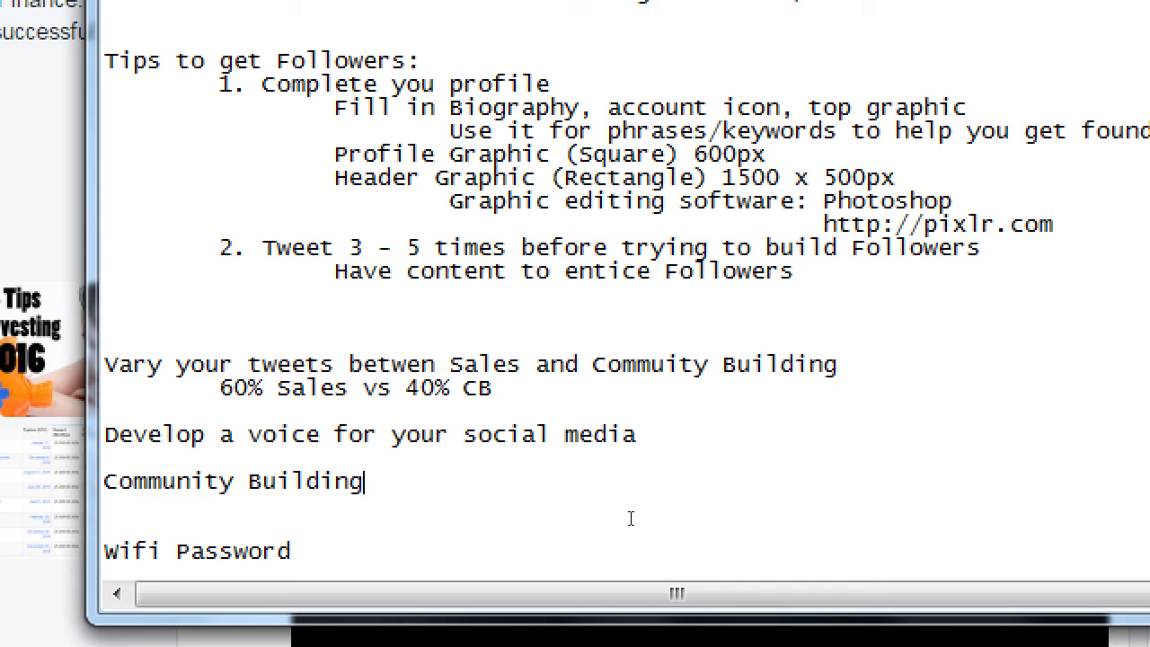
pyautogui.write(' - Interactions')
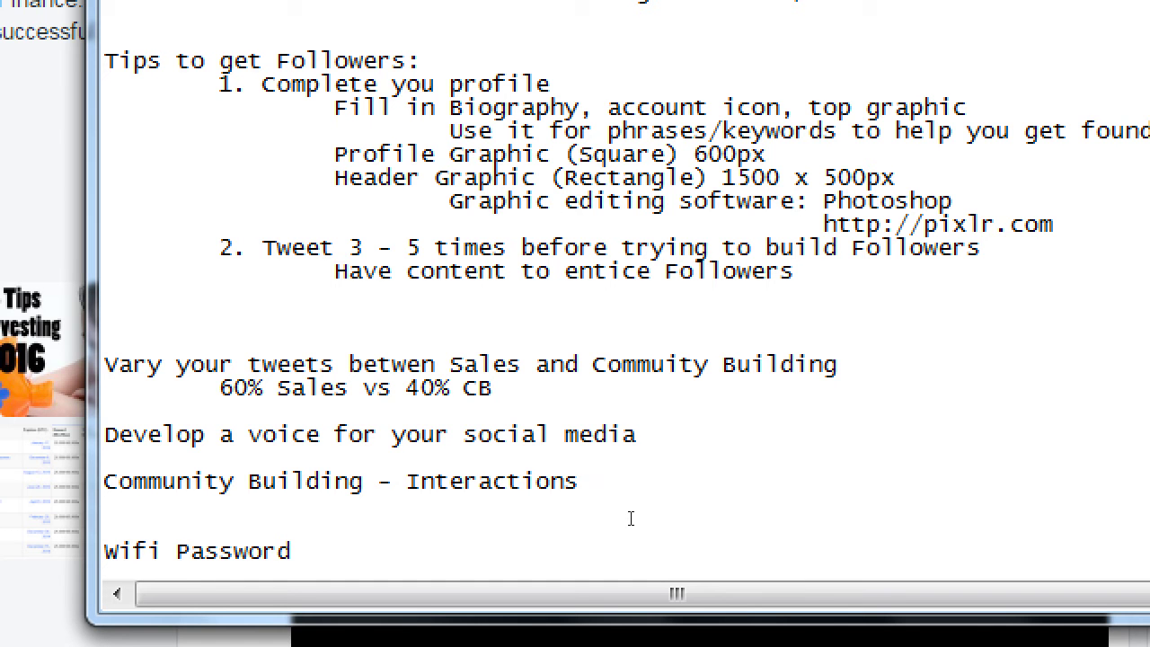
pyautogui.hotkey('ctrl', 'z')
pyautogui.press('Tab')
pyautogui.write('Every Tweet can have')
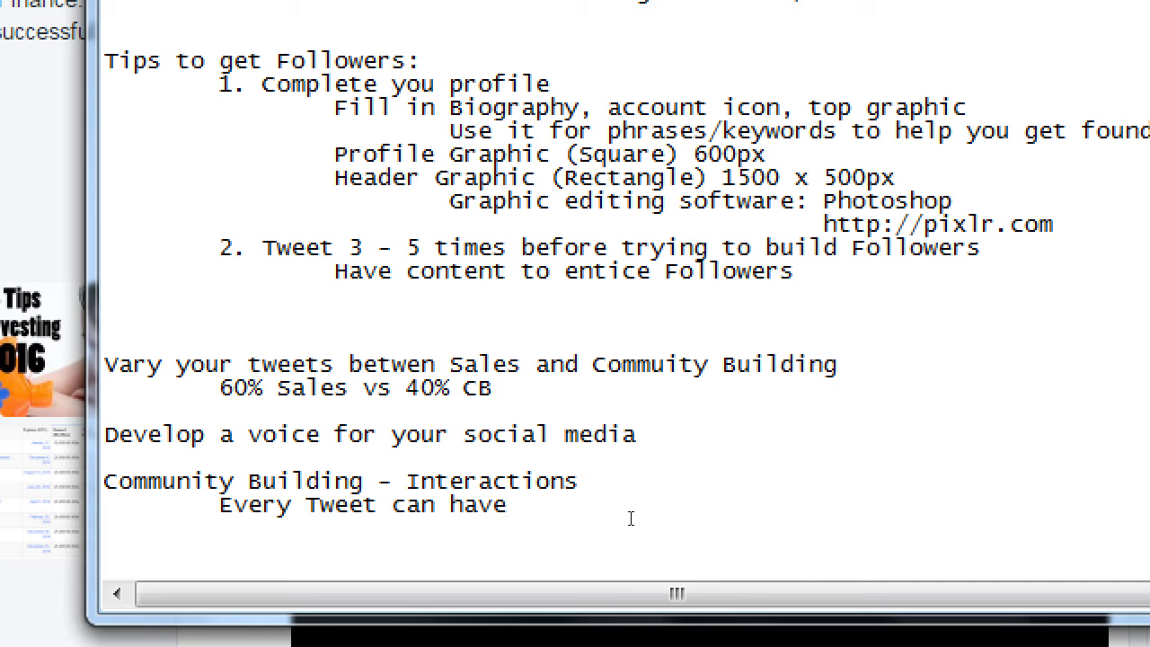
pyautogui.write(' various Conversions')
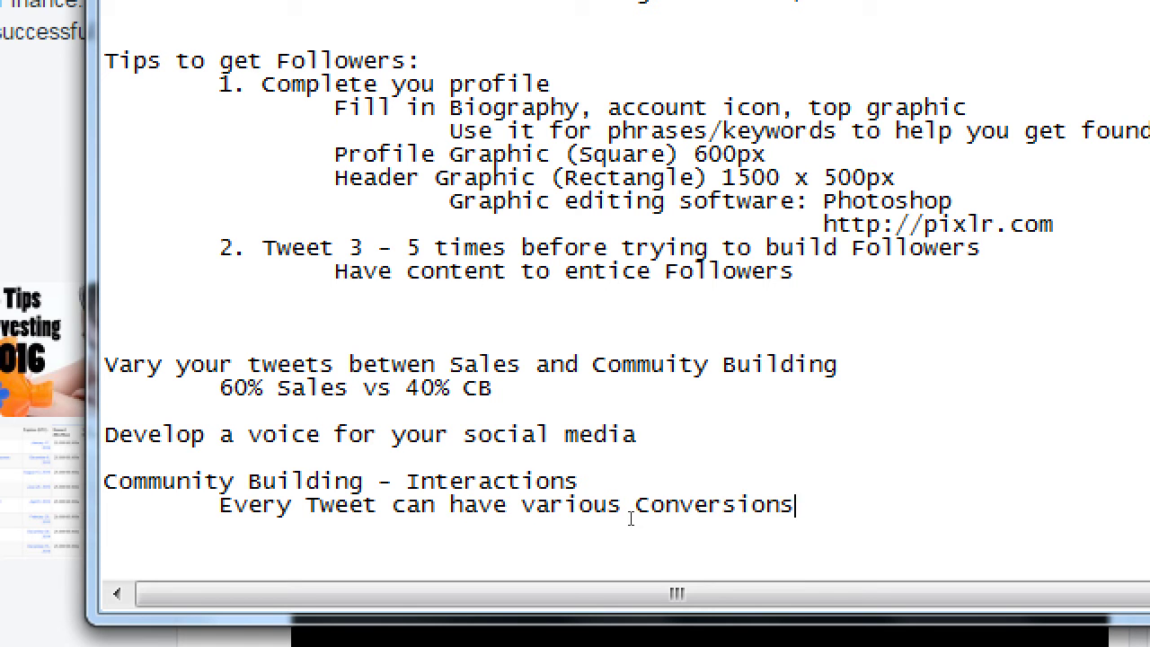
# - List Like, Reply and ReShare beneath it, followed by two '...' placeholder lines
pyautogui.press('Return')
pyautogui.press('Tab')
pyautogui.scroll(-2, 658, 400)
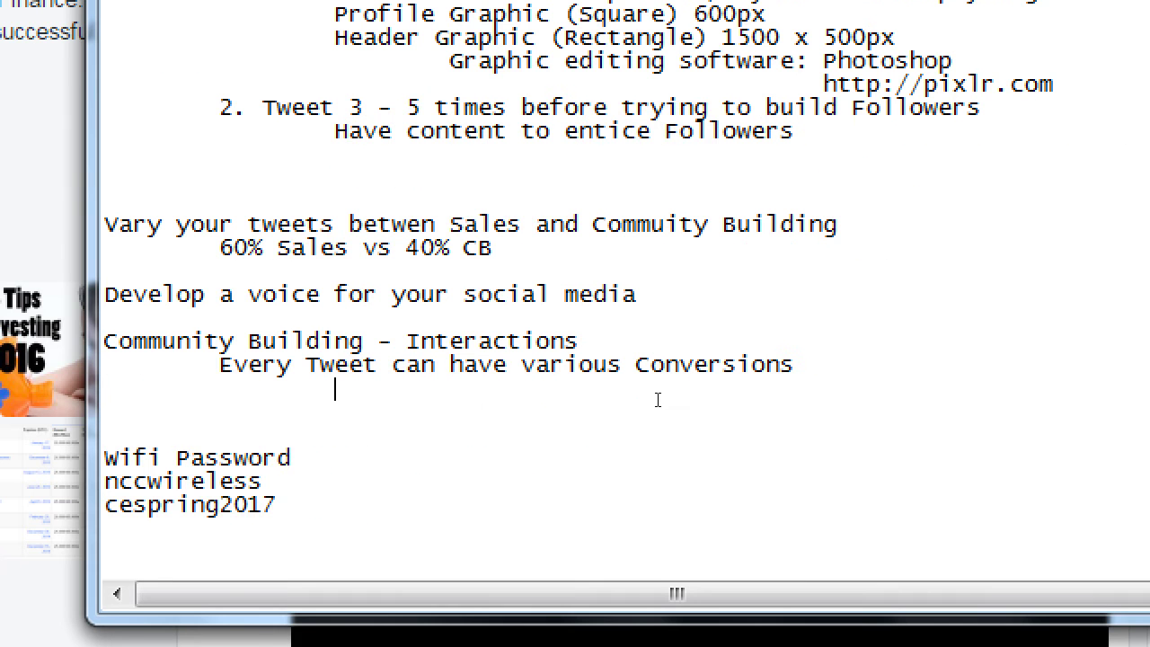
pyautogui.write('Like')
pyautogui.press('Return')
pyautogui.write('Reply')
pyautogui.press('Return')
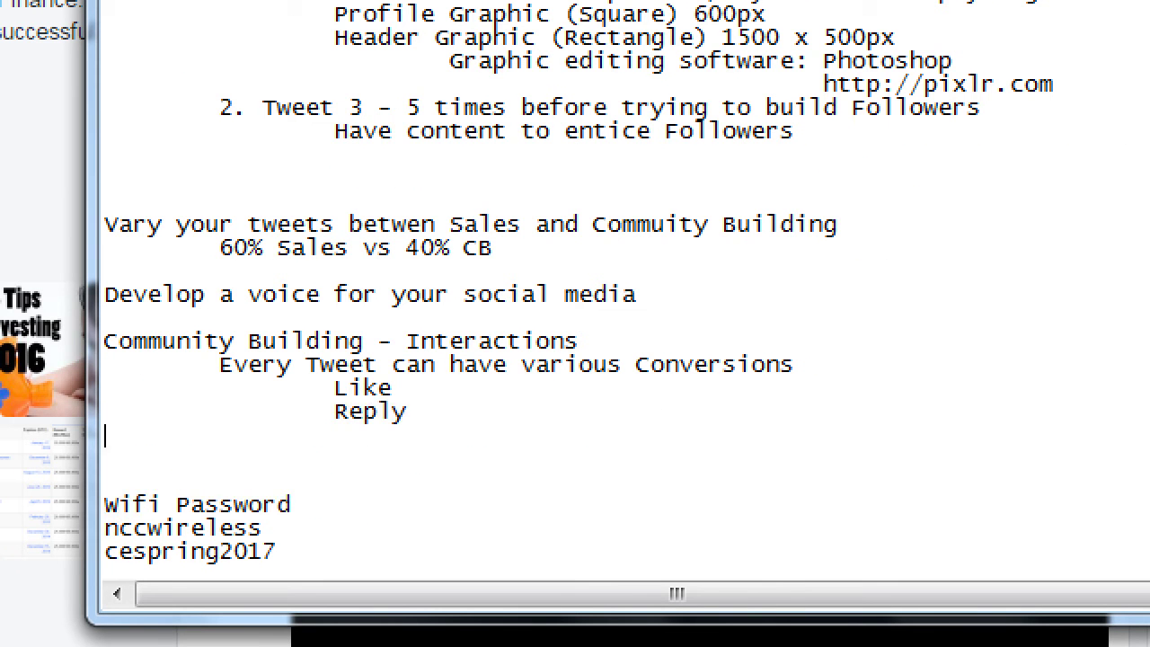
pyautogui.press('Tab')
pyautogui.press('Tab')
pyautogui.write('ReShare')
pyautogui.press('Return')
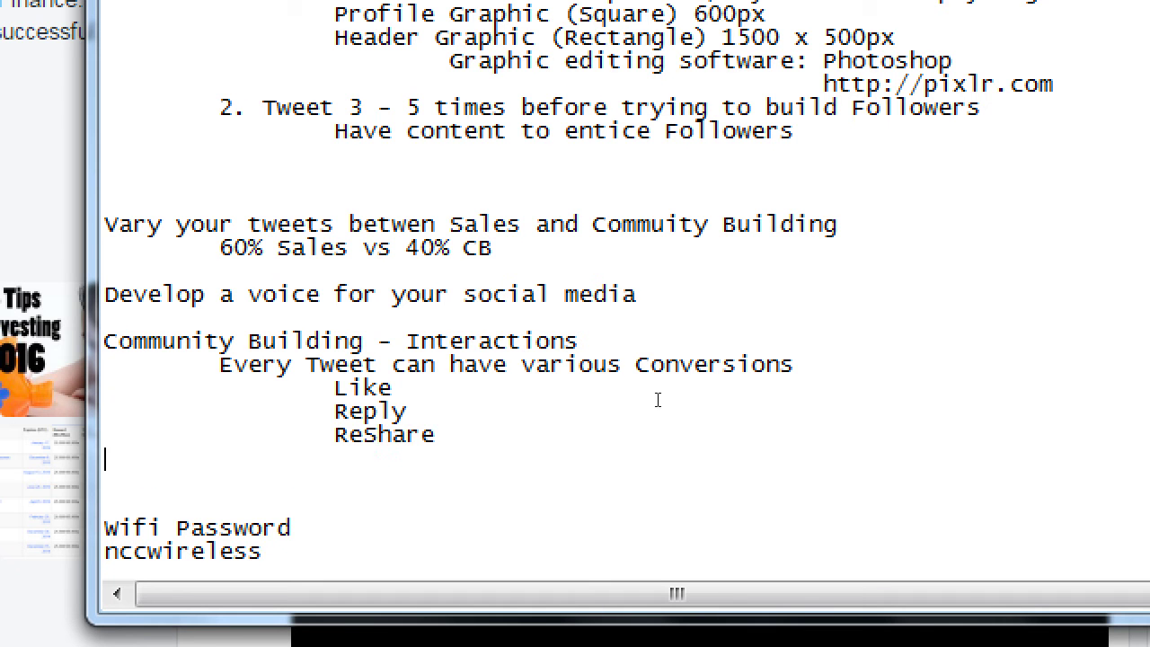
pyautogui.press('Tab')
pyautogui.press('Tab')
pyautogui.write('...')
pyautogui.press('Return')
pyautogui.press('Tab')
pyautogui.press('Tab')
pyautogui.press('Tab')
pyautogui.press('BackSpace')
pyautogui.write('...')
pyautogui.press('Up')
pyautogui.press('Up')
pyautogui.press('Up')
pyautogui.press('Up')
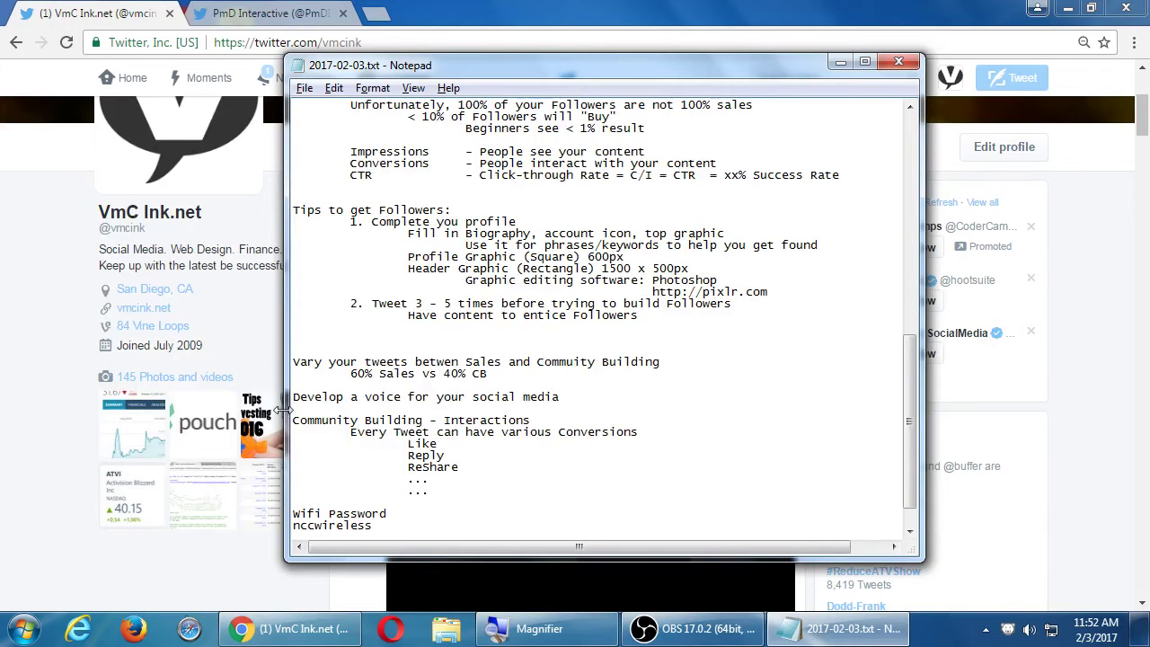
# - Scroll the Twitter profile down to the older investing-in-2017 tweet, then switch back to the notes
pyautogui.click(54, 296)
pyautogui.scroll(-7, 624, 456)
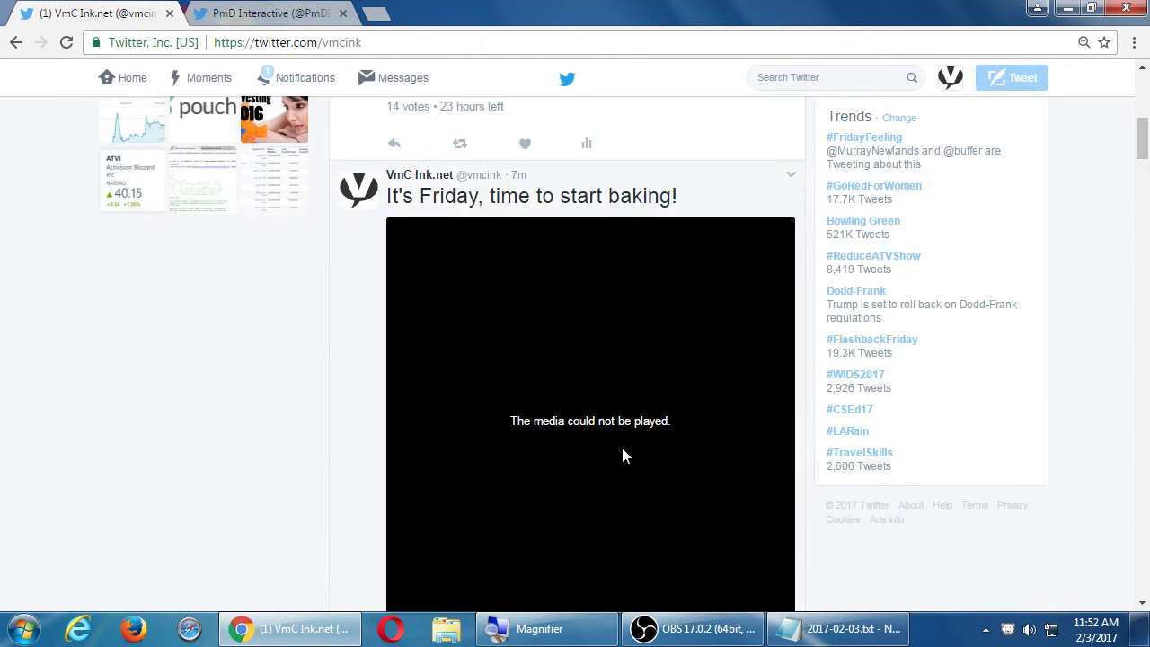
pyautogui.scroll(-3, 584, 453)
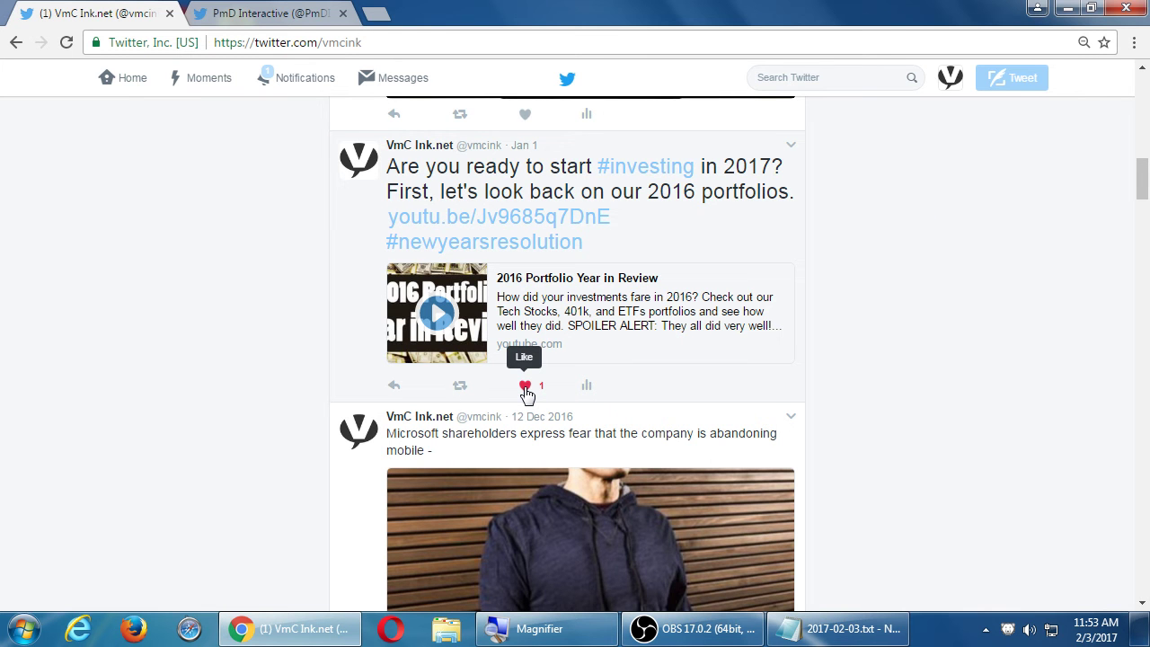
pyautogui.click(867, 629)
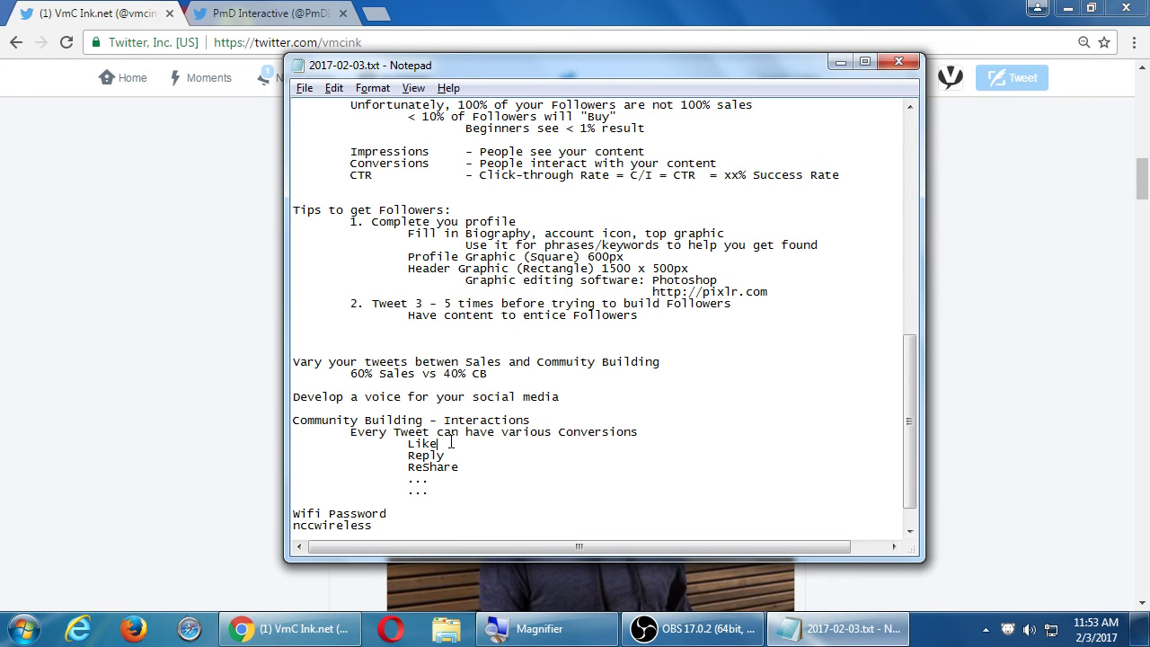
# - Zoom the profile back in and draft a filler-text reply to the investing tweet, discarding it unsent
pyautogui.click(213, 434)
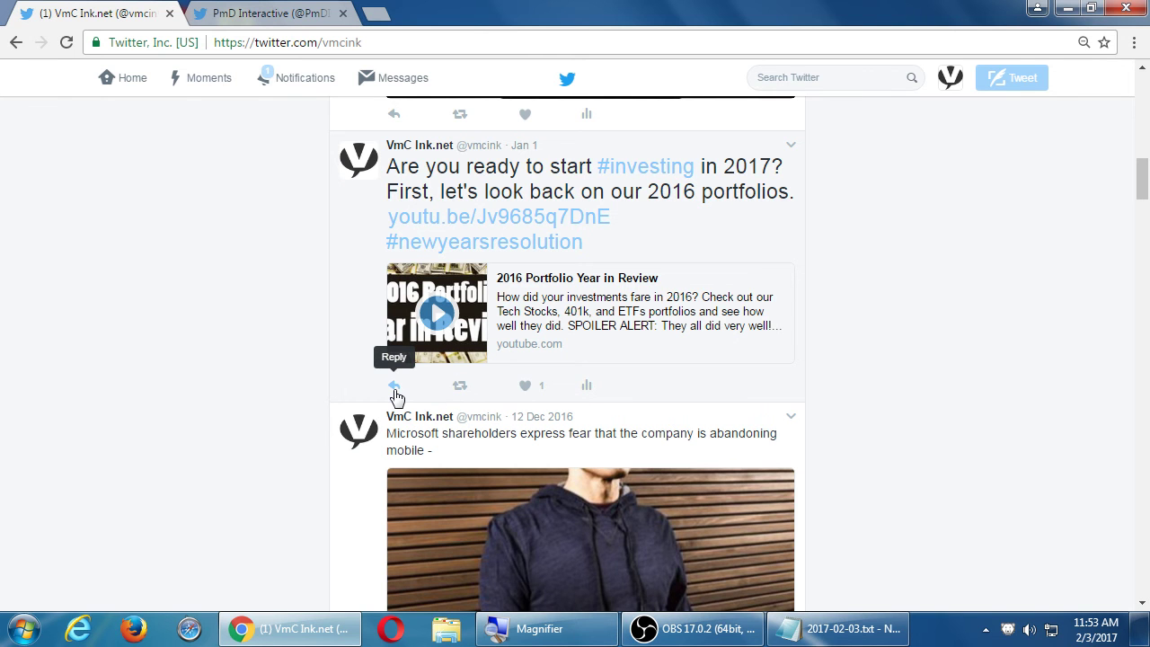
pyautogui.press('super+plus')
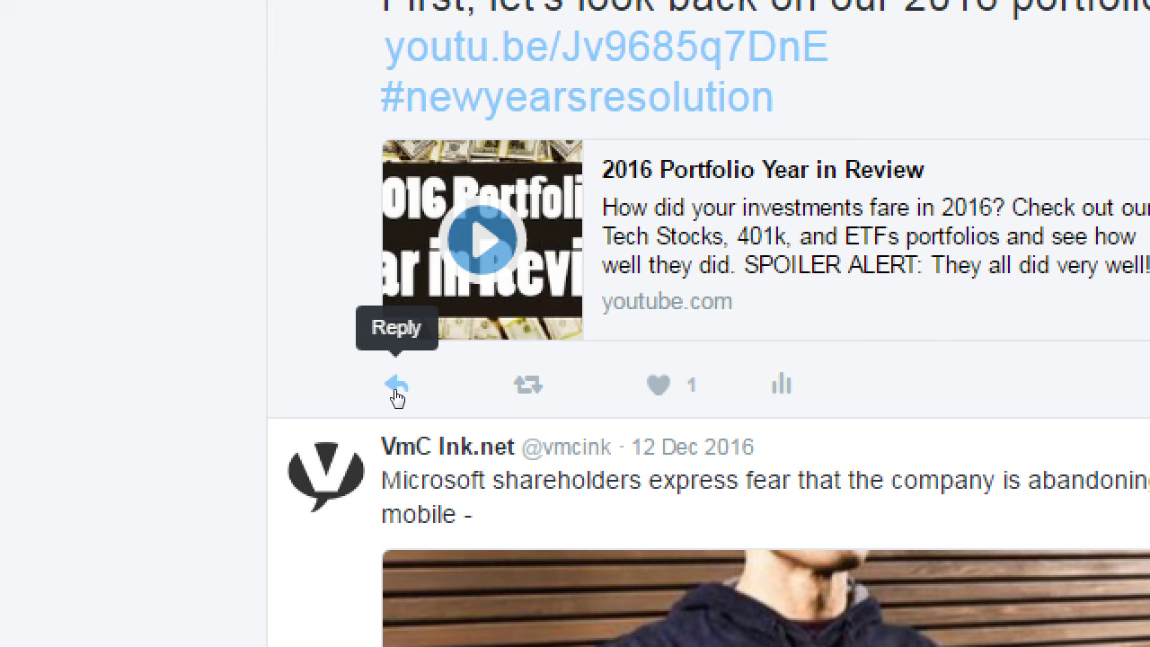
pyautogui.click(397, 387)
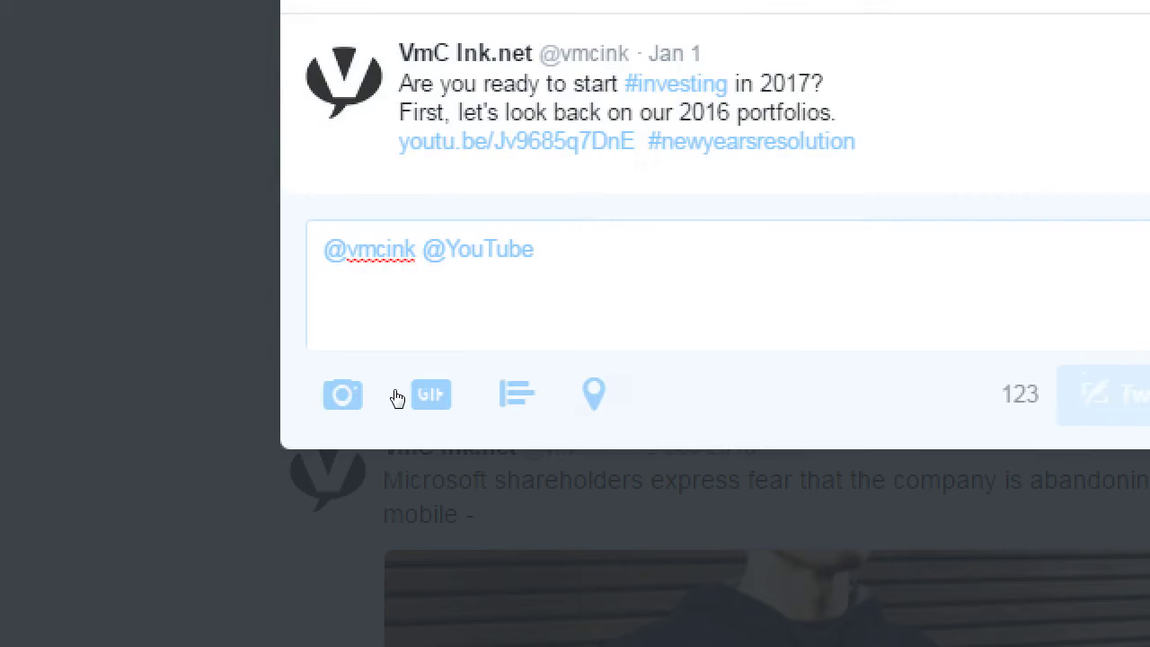
pyautogui.write('kj klsdjklasdf jlkasdfj asfdl')
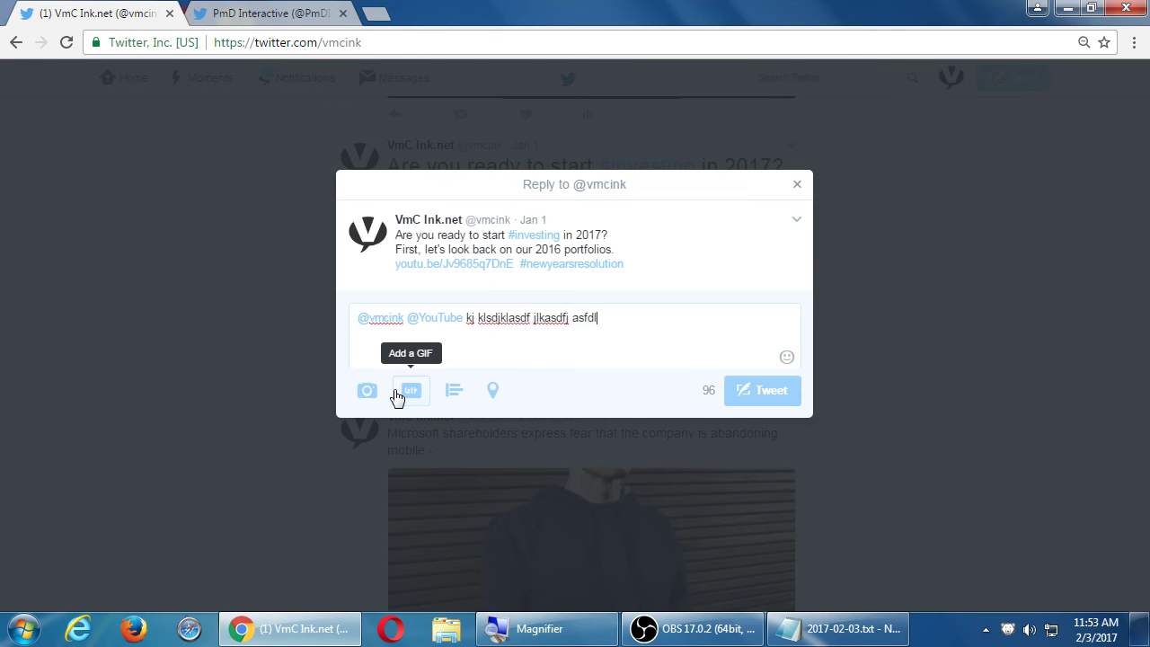
pyautogui.write('j asl jfdslfjsd klasfd fjskl jfsaklfdas jksl fsdkl fsjdlkfsdjfklafskafs faafl')
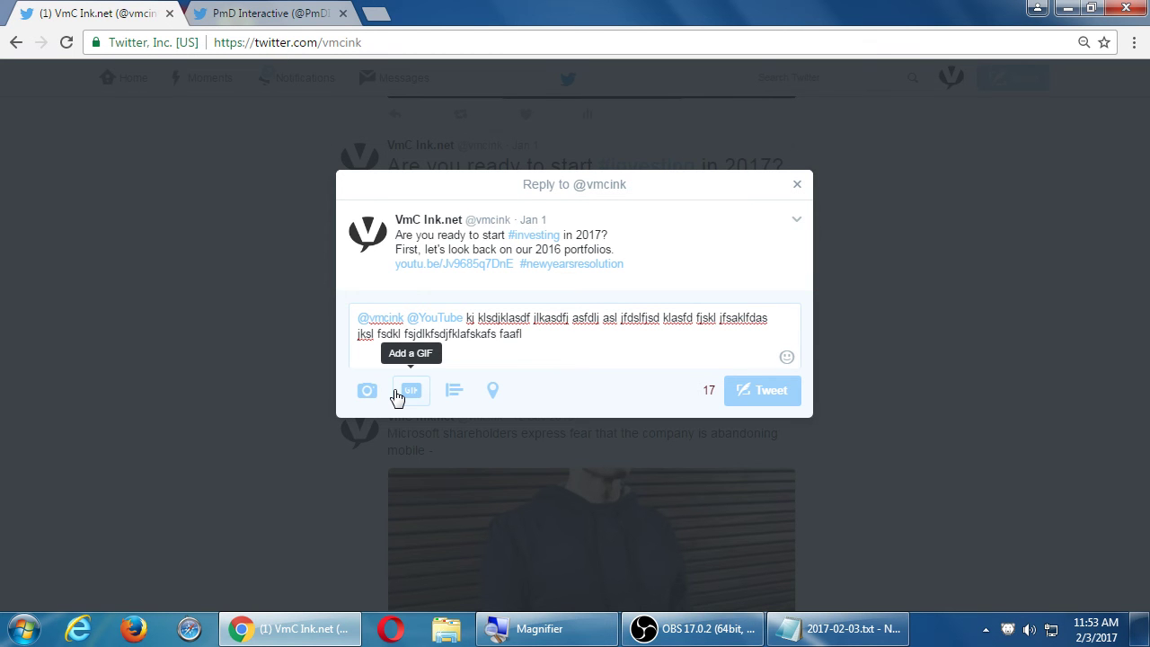
pyautogui.press('Escape')
# - Add meanings: Like '- A quick Approval', Reply '- Someone Comments', ReShare '- Someone passes along your content'
pyautogui.hotkey('alt', 'Tab')
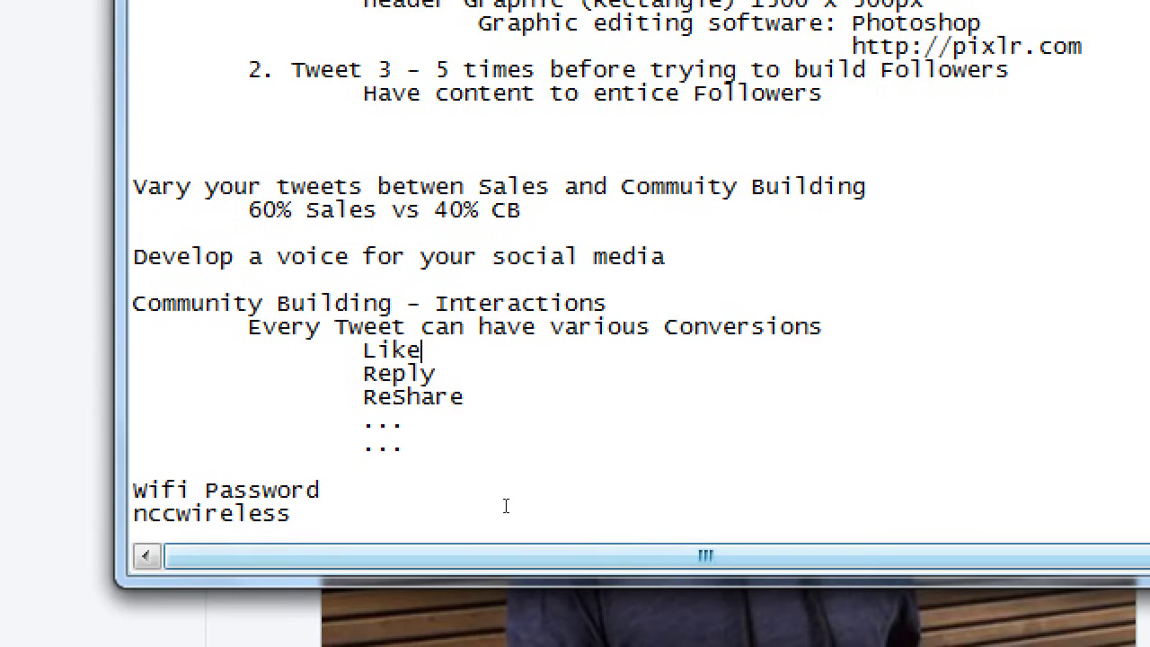
pyautogui.press('Tab')
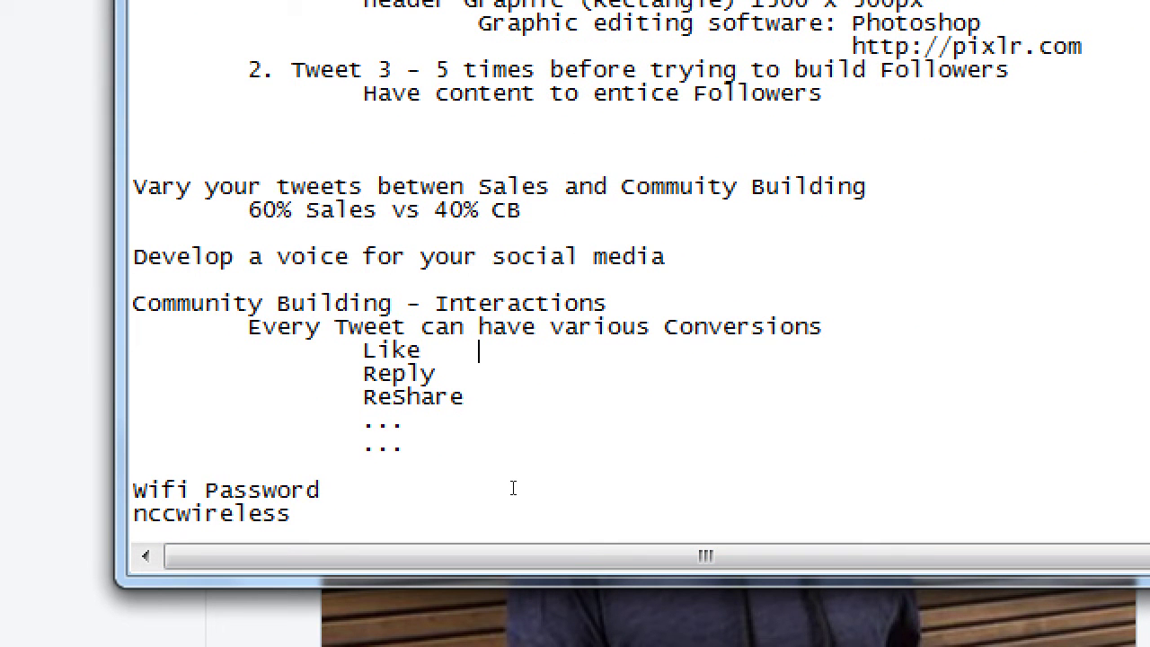
pyautogui.write('- A quick Approval')
pyautogui.press('Down')
pyautogui.press('Tab')
pyautogui.write('- Someone comments')
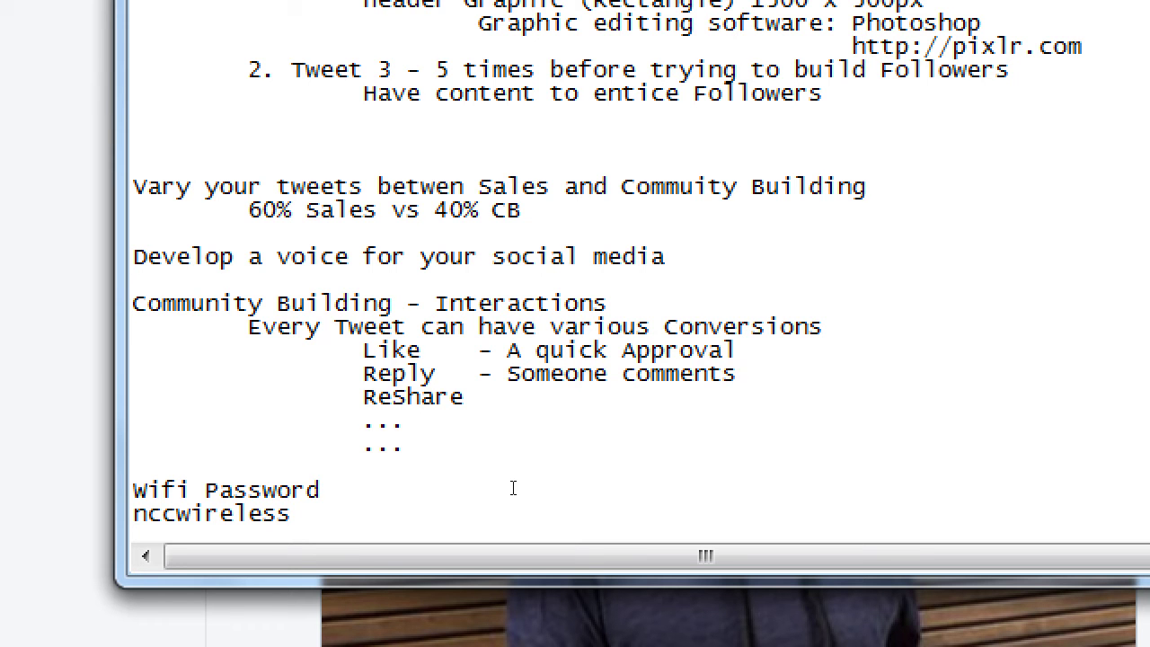
pyautogui.hotkey('ctrl', 'Left')
pyautogui.hotkey('shift', 'Right')
pyautogui.write('C')
pyautogui.press('Down')
pyautogui.write('- S')
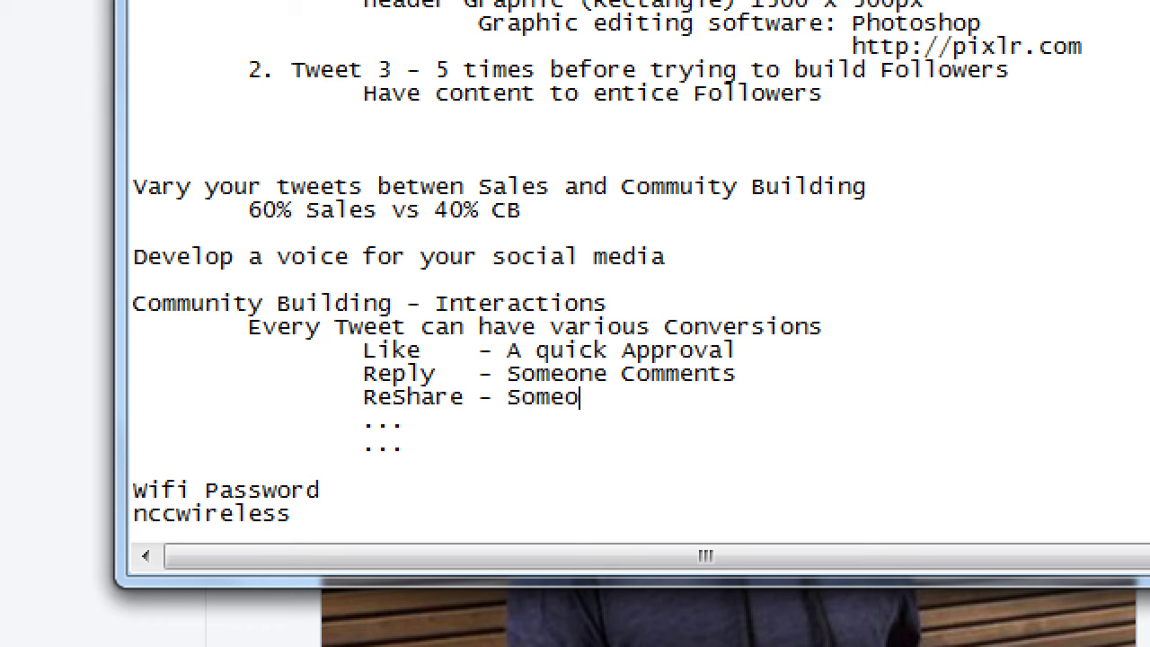
pyautogui.write('ne passes ')
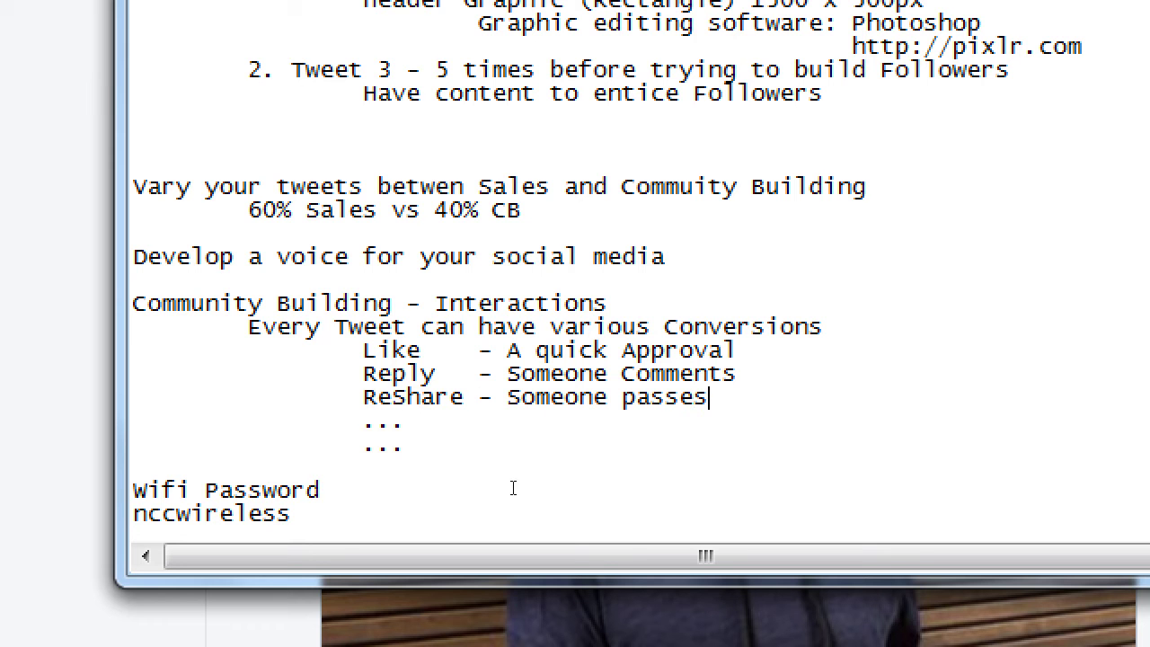
pyautogui.write('along your')
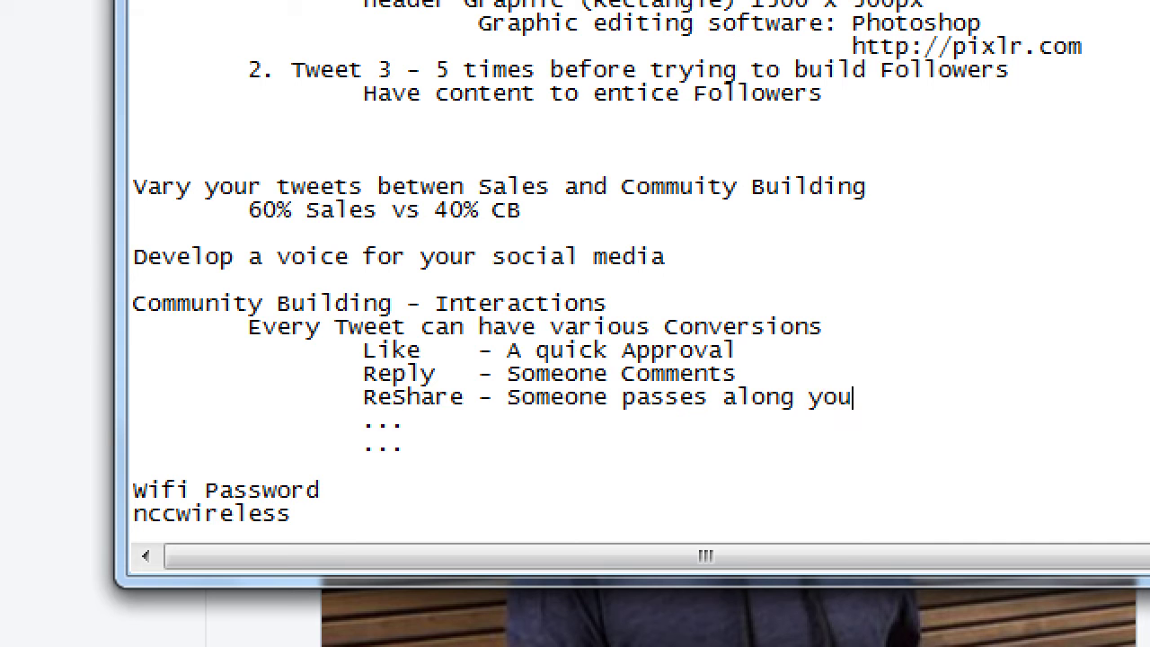
pyautogui.write(' content')
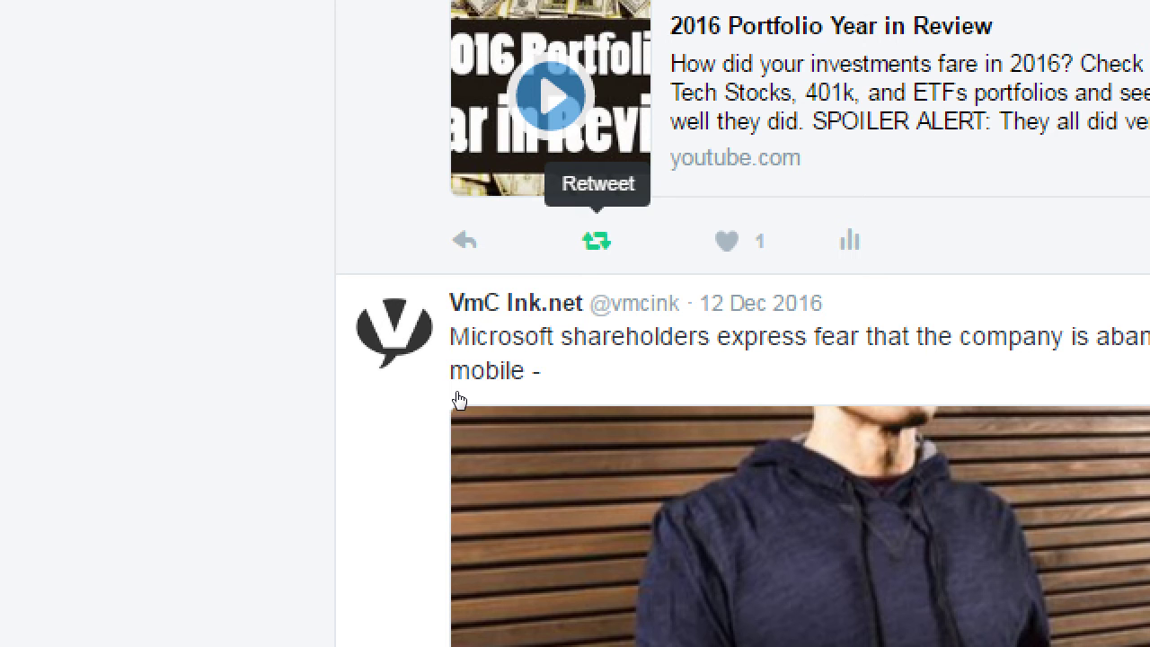
# - Switch back to the 2017-02-03.txt Notepad window
pyautogui.hotkey('alt', 'Tab')
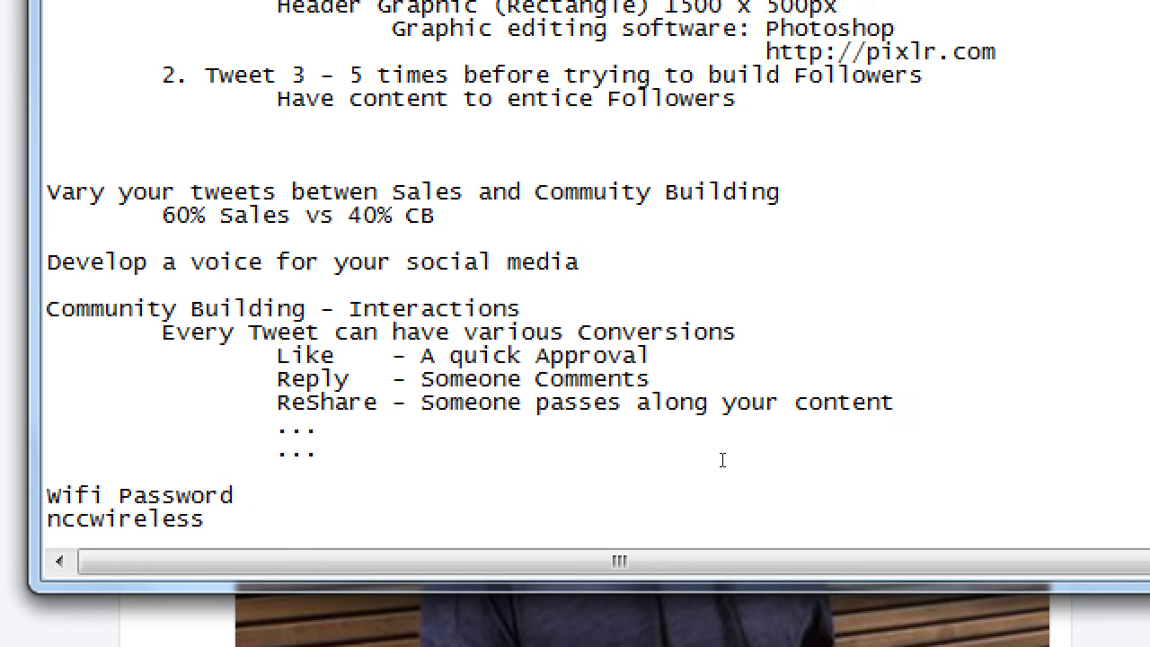
pyautogui.press('Down')
pyautogui.press('Up')
pyautogui.press('Up')
pyautogui.press('Up')
pyautogui.press('Left')
pyautogui.press('Left')
pyautogui.press('Right')
pyautogui.press('Left')
pyautogui.press('Left')
pyautogui.press('Left')
pyautogui.press('Right')
pyautogui.hotkey('shift', 'End')
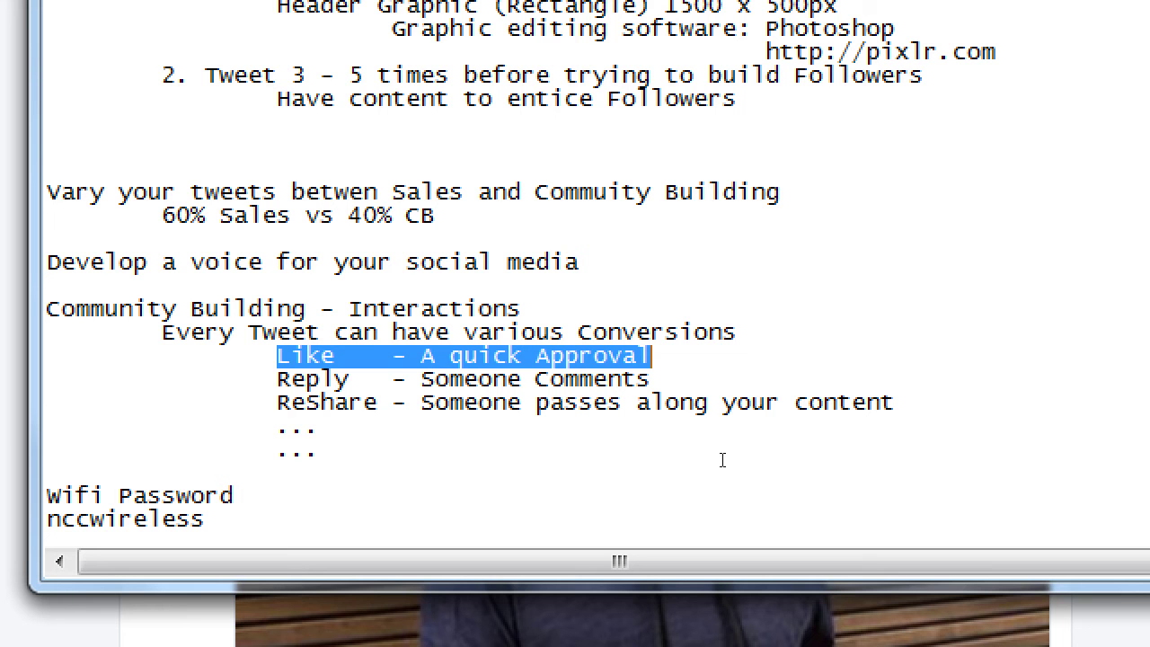
pyautogui.press('Down')
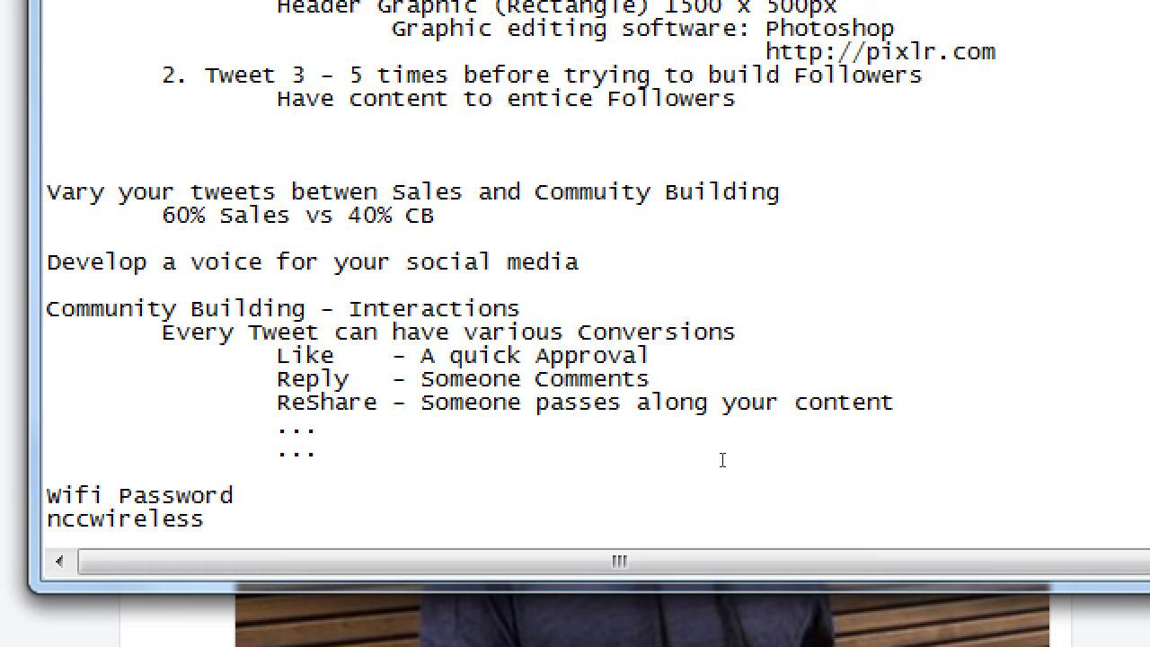
pyautogui.hotkey('shift', 'Home')
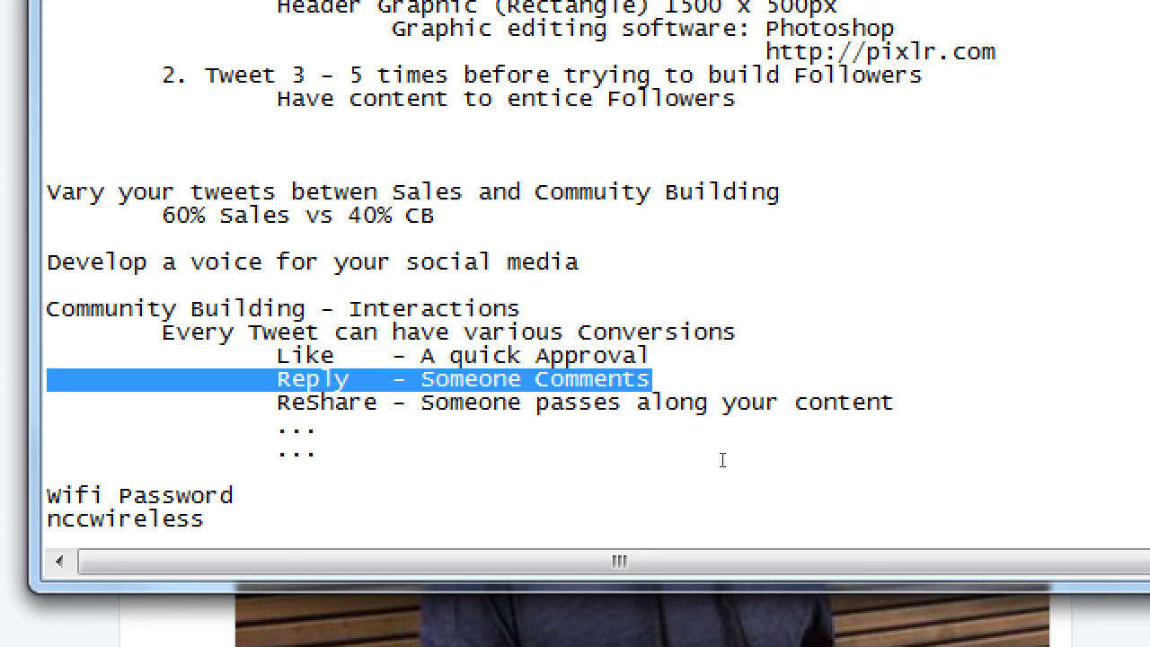
pyautogui.press('Down')
pyautogui.press('Down')
# - Replace the first '...' placeholder with 'Follow - People like your content so much, they pay attention'
pyautogui.press('End')
pyautogui.hotkey('shift', 'Left')
pyautogui.hotkey('shift', 'Left')
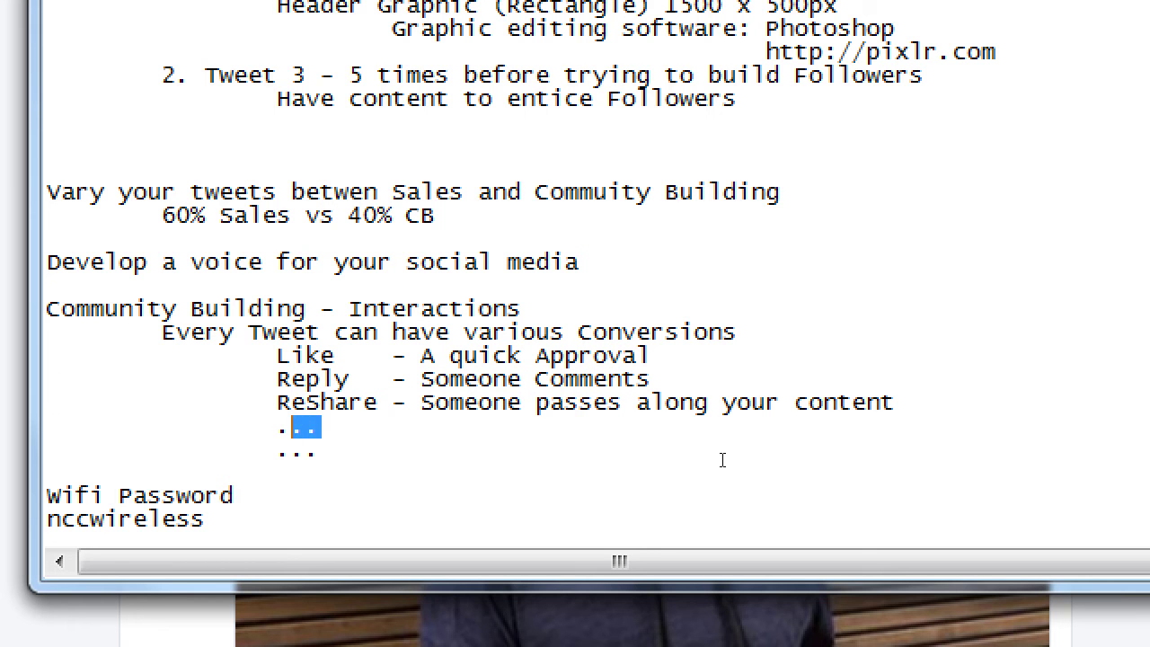
pyautogui.hotkey('shift', 'Left')
pyautogui.write('Follow')
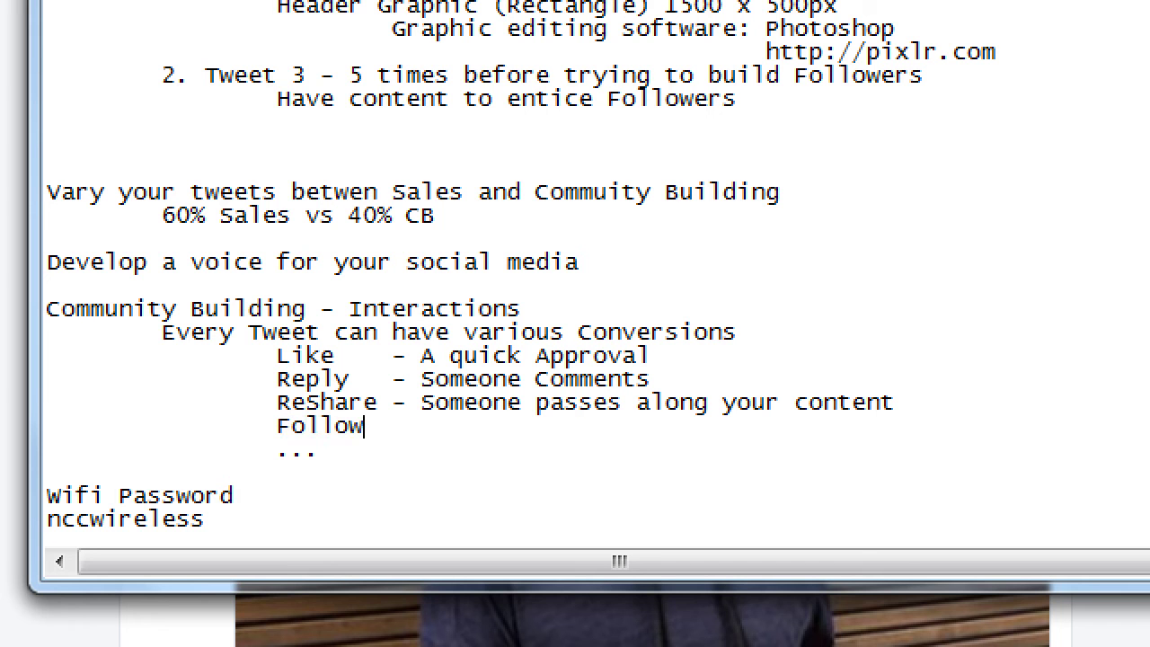
pyautogui.write('  - People like your cot')
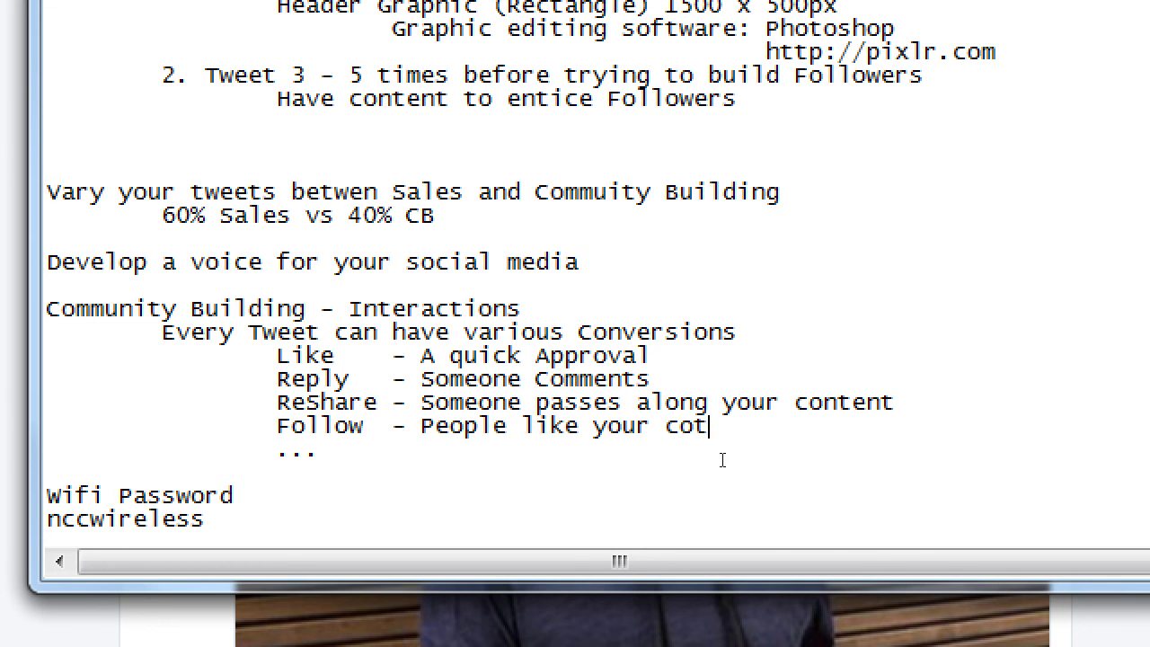
pyautogui.press('BackSpace')
pyautogui.write('ntent so much')
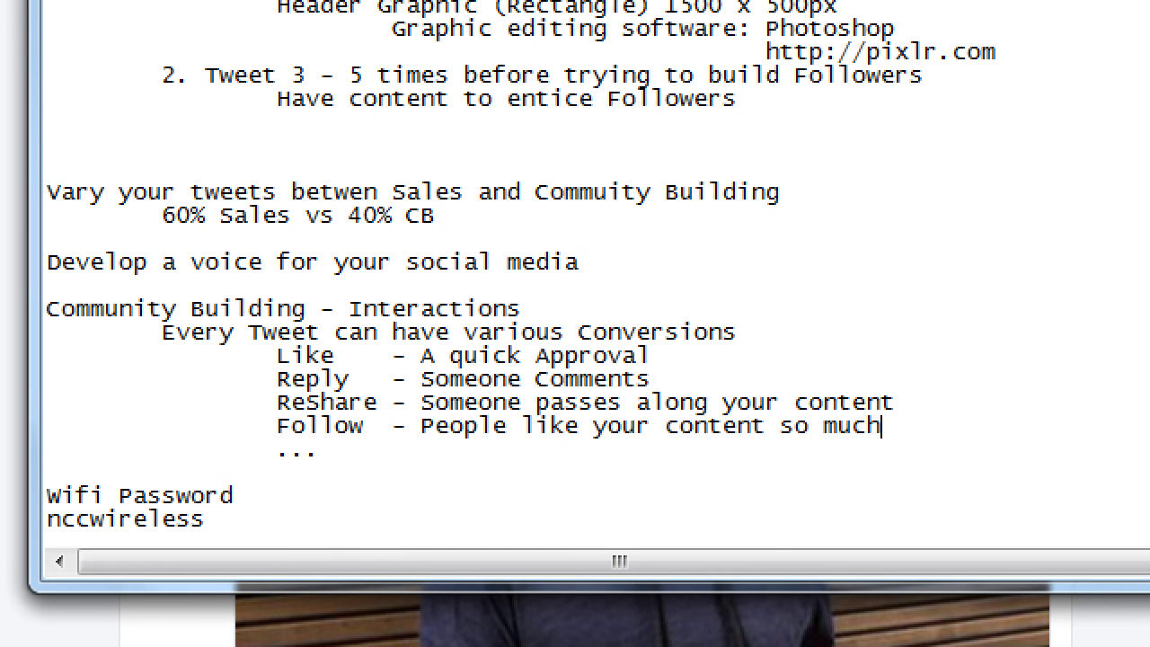
pyautogui.write(', they pa')
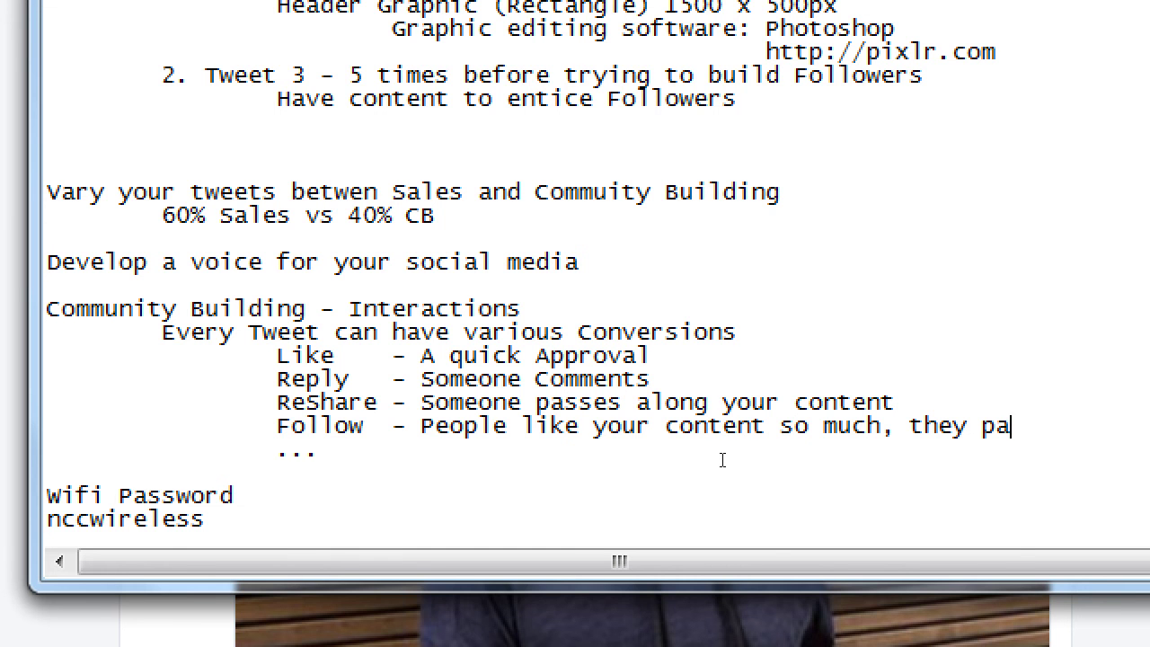
pyautogui.write('y attentio')
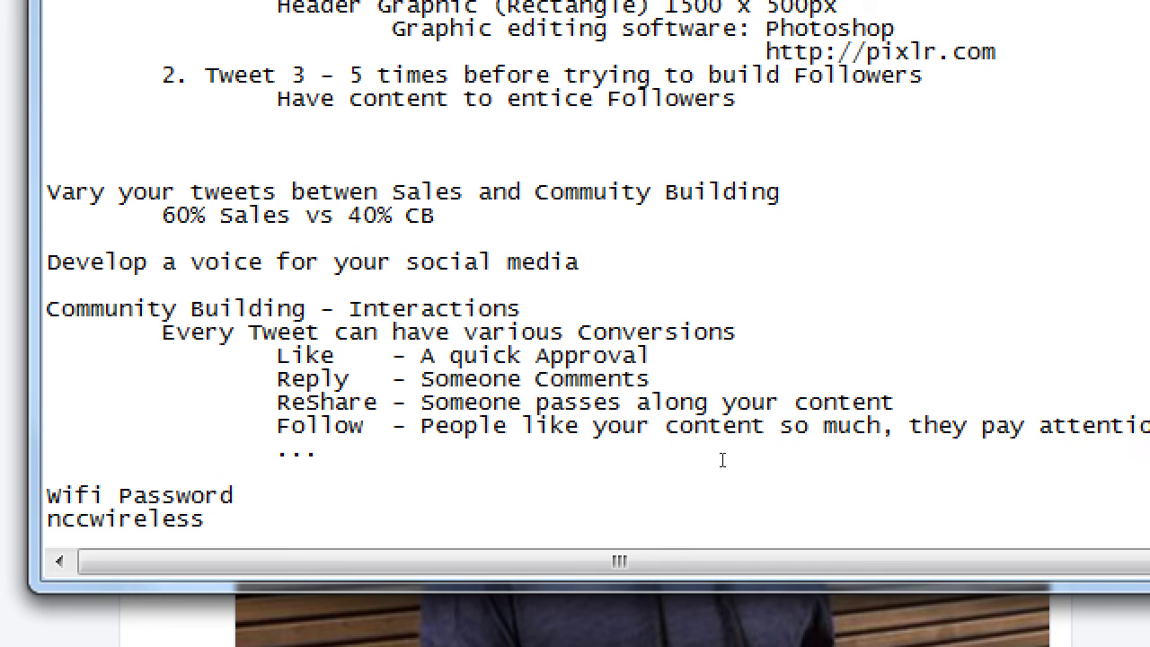
pyautogui.write('n')
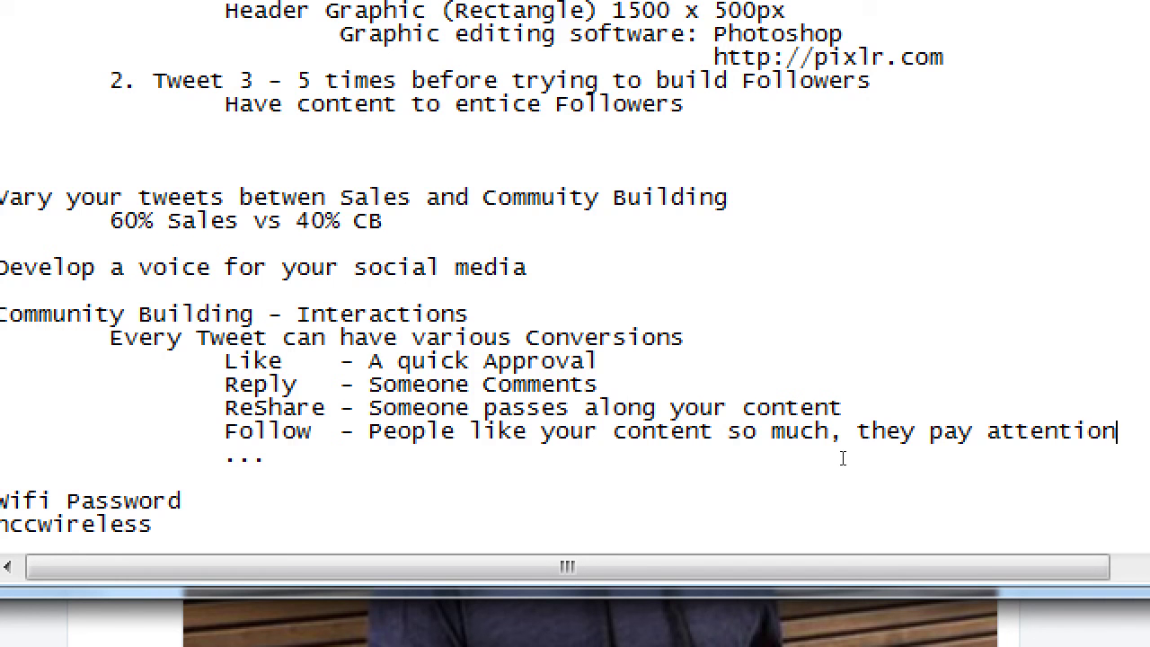
# - Replace the remaining '...' placeholder line with 'Sales - Completing your Ultimate Goal'
pyautogui.press('Down')
pyautogui.hotkey('shift', 'Left')
pyautogui.hotkey('shift', 'Left')
pyautogui.hotkey('shift', 'Left')
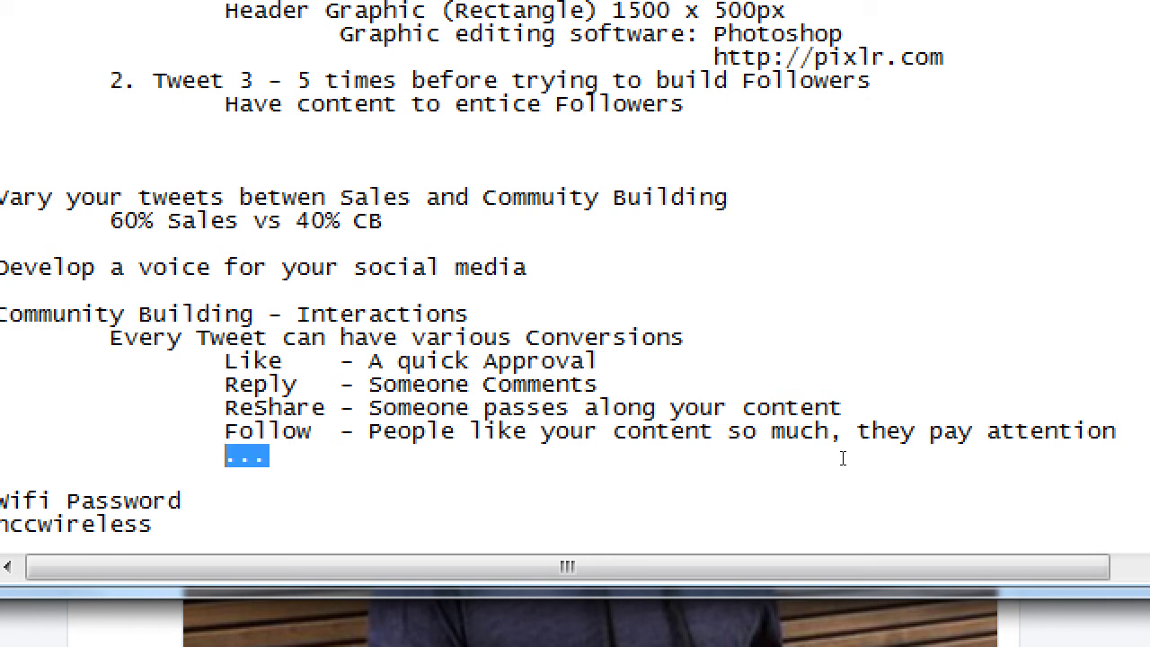
pyautogui.write('Sales')
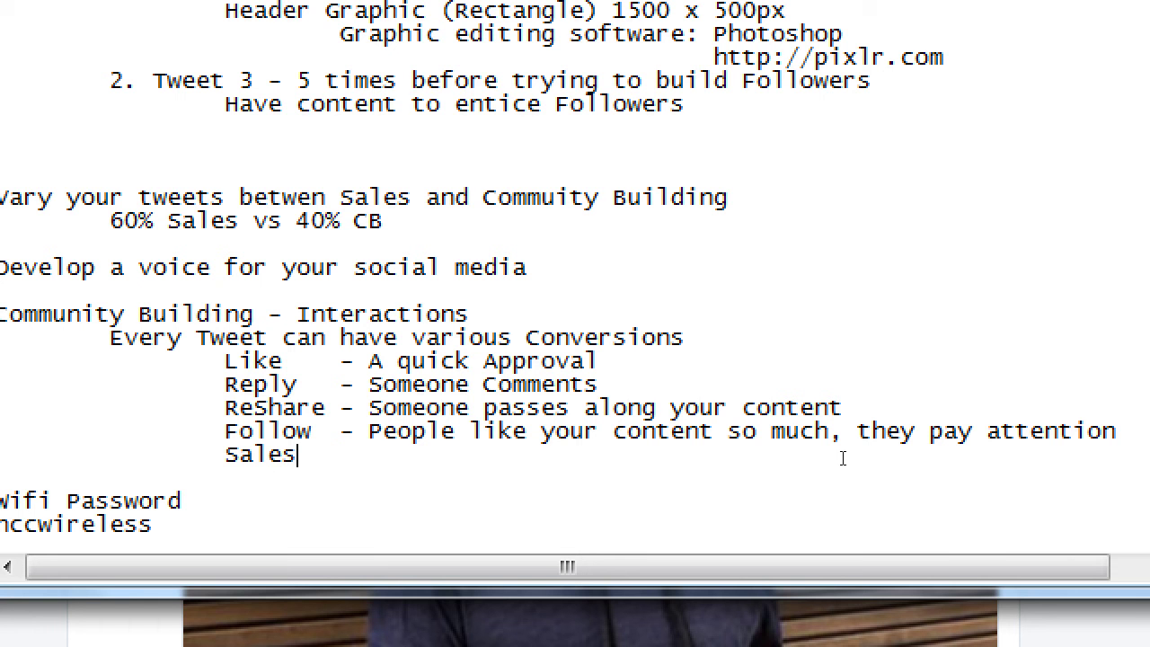
pyautogui.write('- Completing your Ultimate Goal')
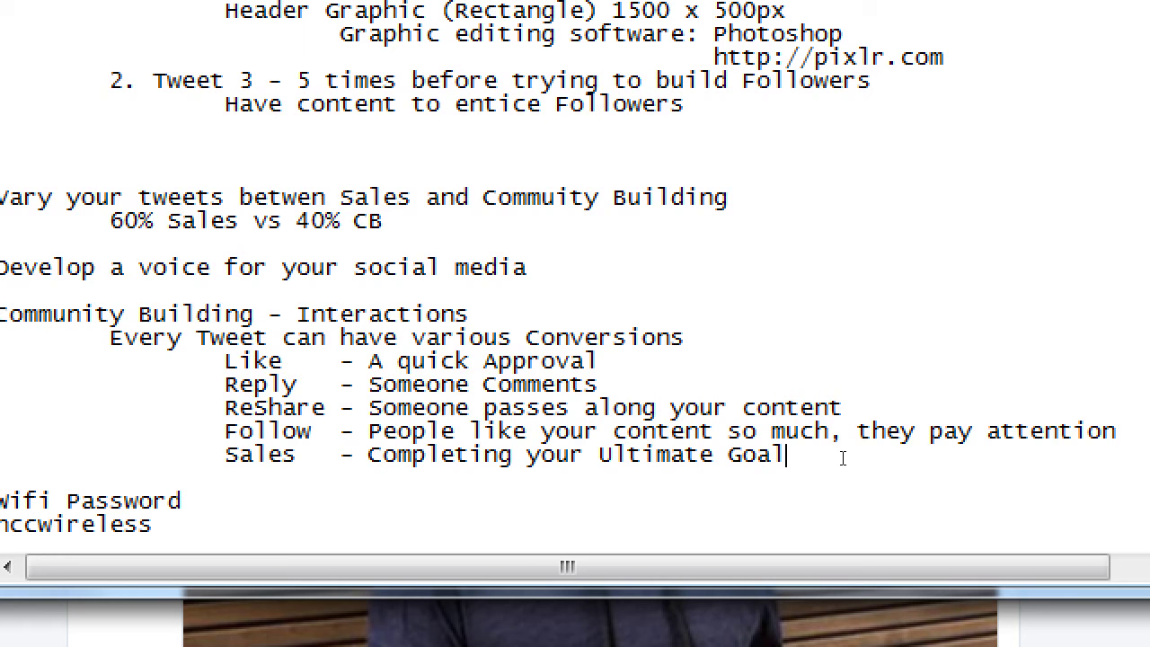
# - Return to the Twitter profile and reload it to update the cookie poll results
pyautogui.press('super+minus')
pyautogui.click(185, 300)
pyautogui.scroll(-1, 147, 292)
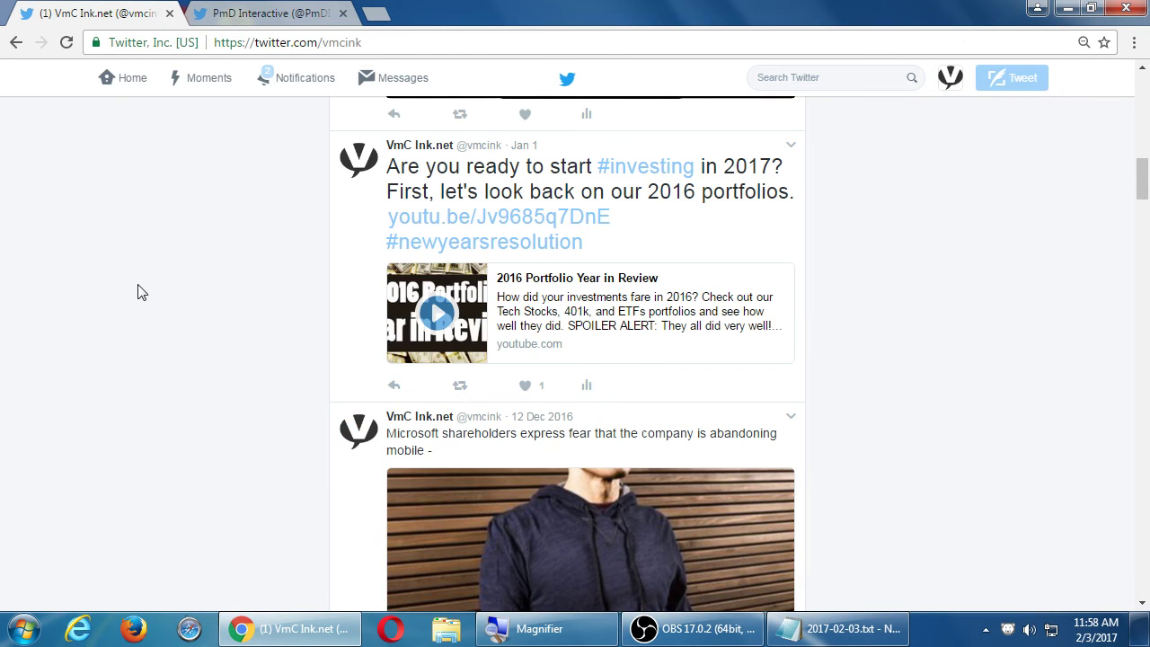
pyautogui.scroll(10, 120, 339)
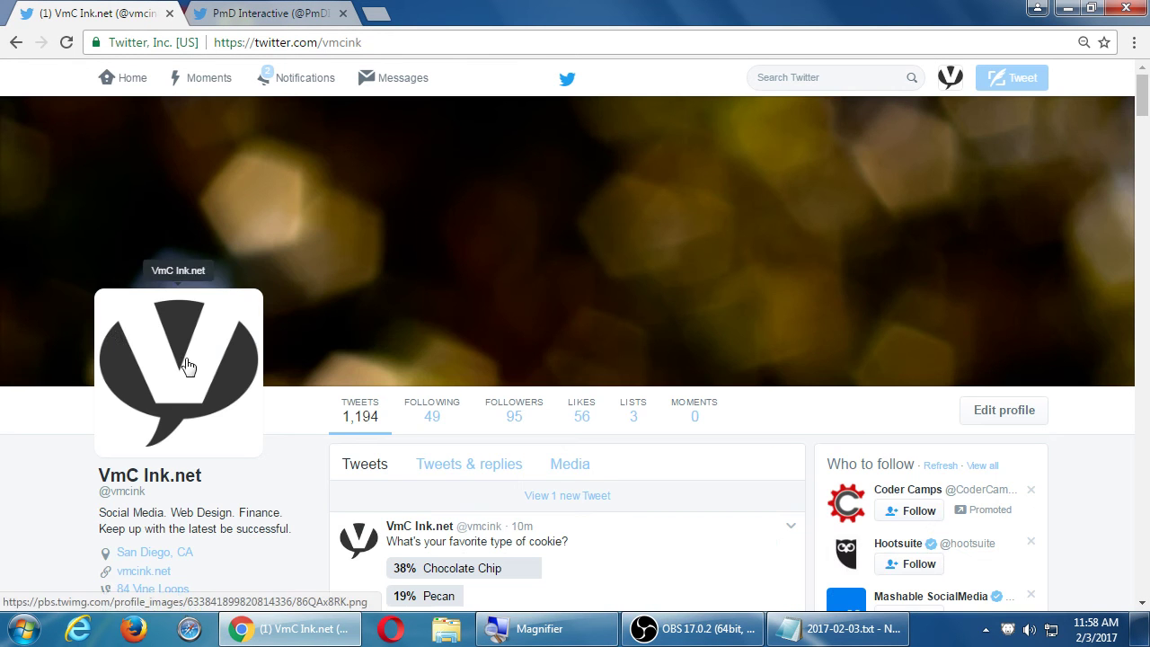
pyautogui.scroll(-3, 192, 367)
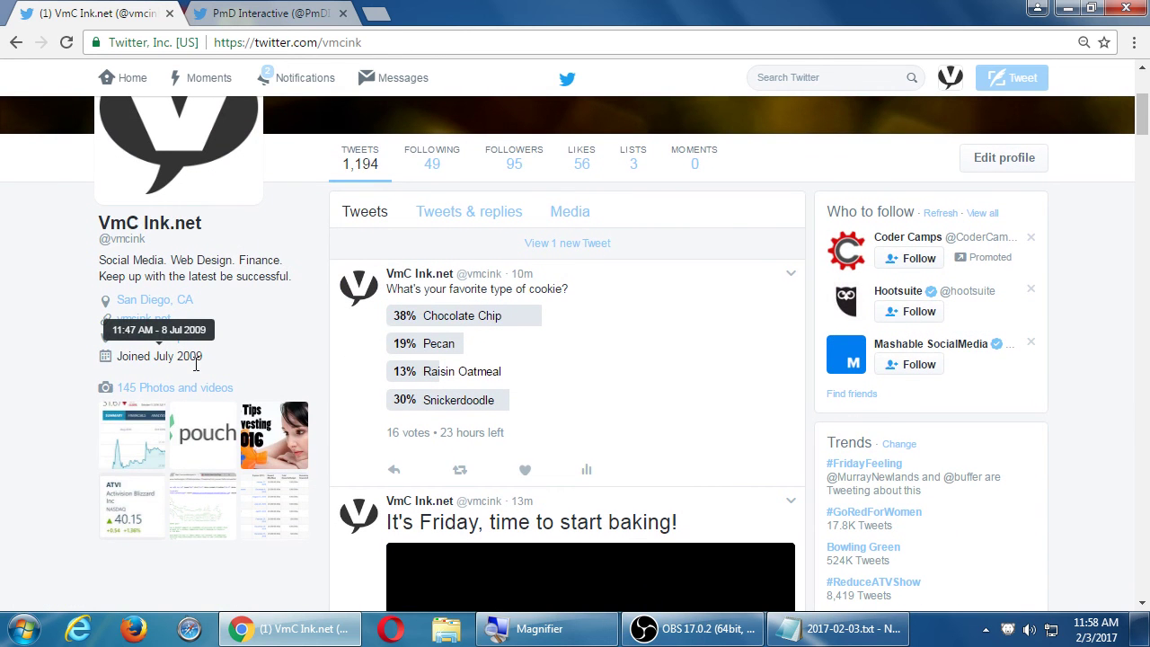
pyautogui.press('F5')
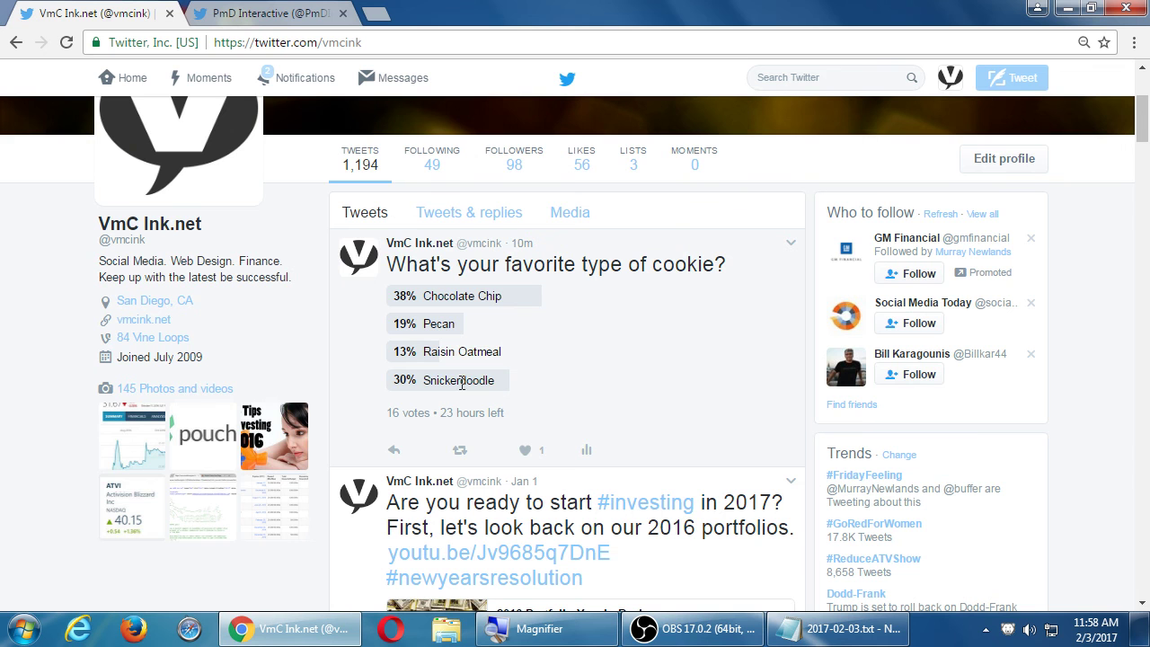
# - Check the 30% Snickerdoodle poll result, then bring OBS Studio to the front
pyautogui.tripleClick(463, 383)
pyautogui.click(468, 385)
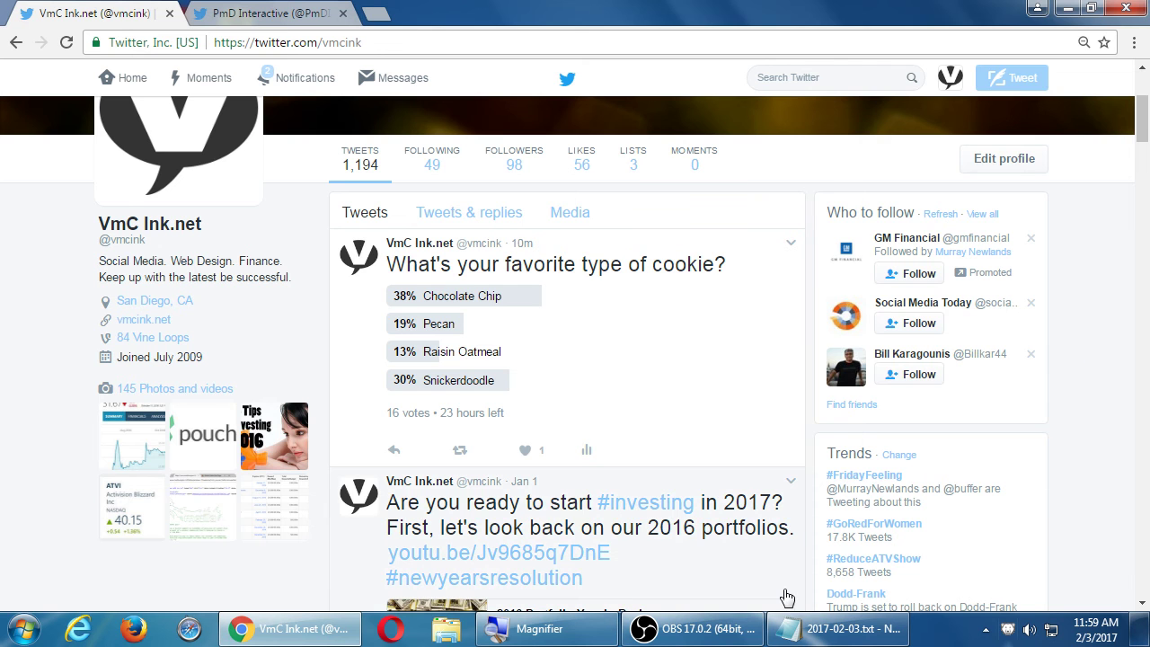
pyautogui.click(683, 629)
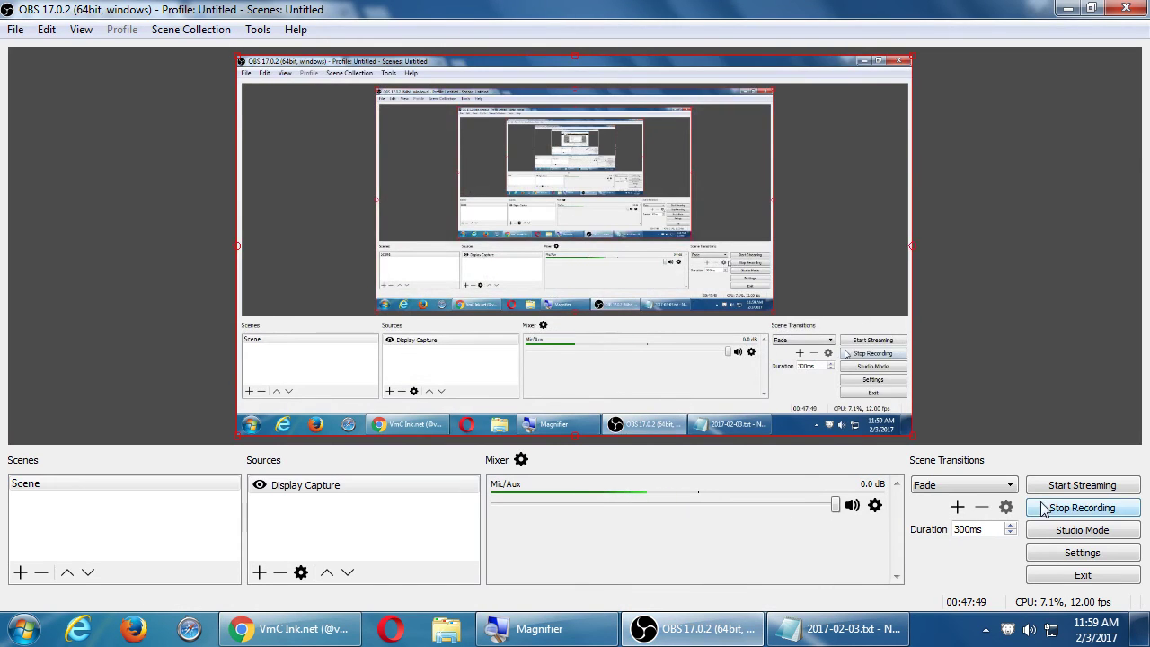